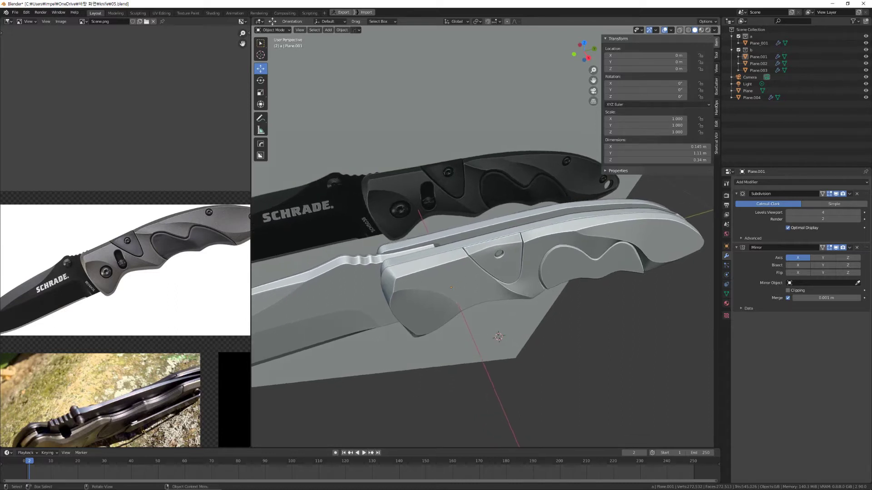
# Examine the knife's handle scale and triangular insert from several angles
pyautogui.moveTo(495, 271); pyautogui.dragTo(475, 258, button='middle')
pyautogui.click(467, 225)
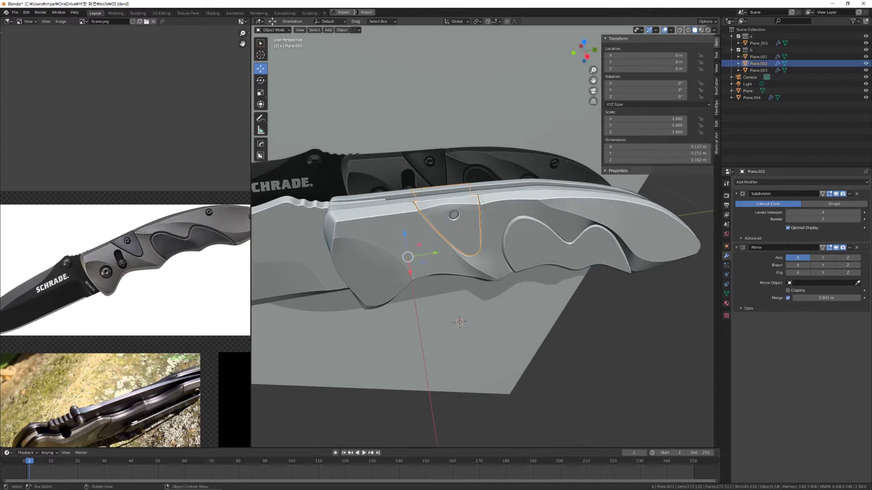
pyautogui.moveTo(467, 236); pyautogui.dragTo(507, 253, button='middle')
pyautogui.click(625, 342)
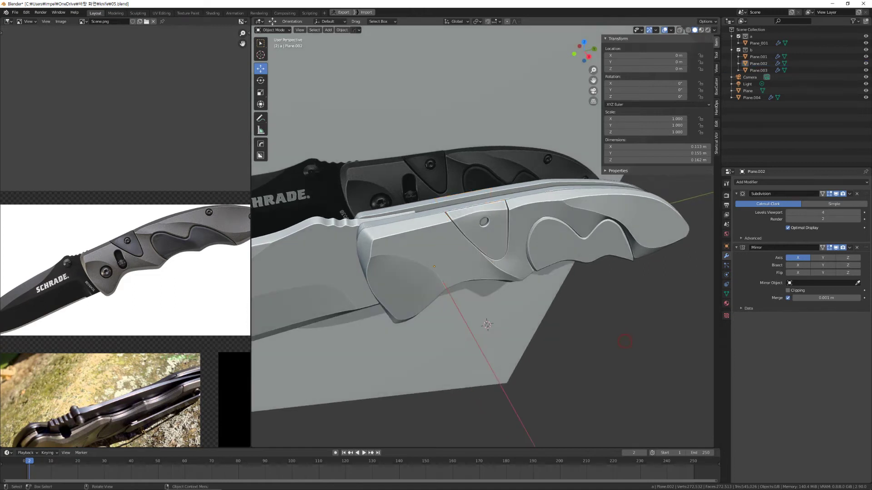
pyautogui.click(440, 264)
pyautogui.moveTo(459, 278); pyautogui.dragTo(478, 281, button='middle')
pyautogui.click(604, 327)
pyautogui.click(452, 243)
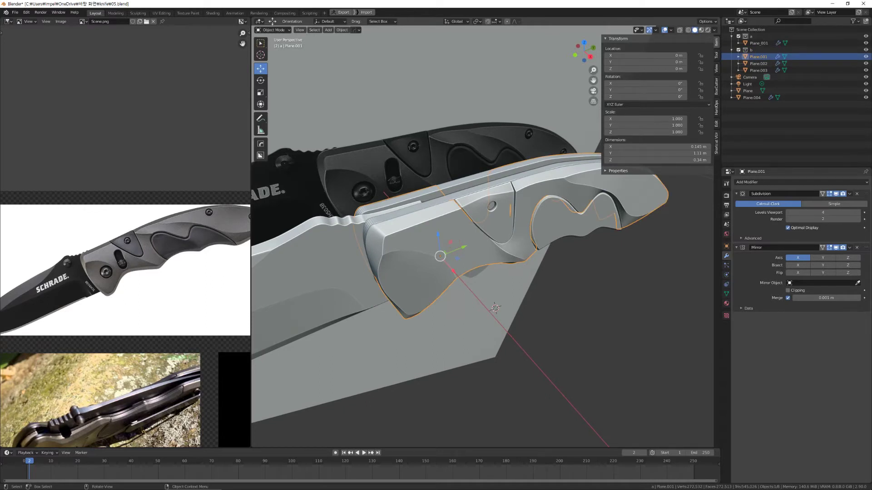
pyautogui.moveTo(454, 254); pyautogui.dragTo(453, 268, button='middle')
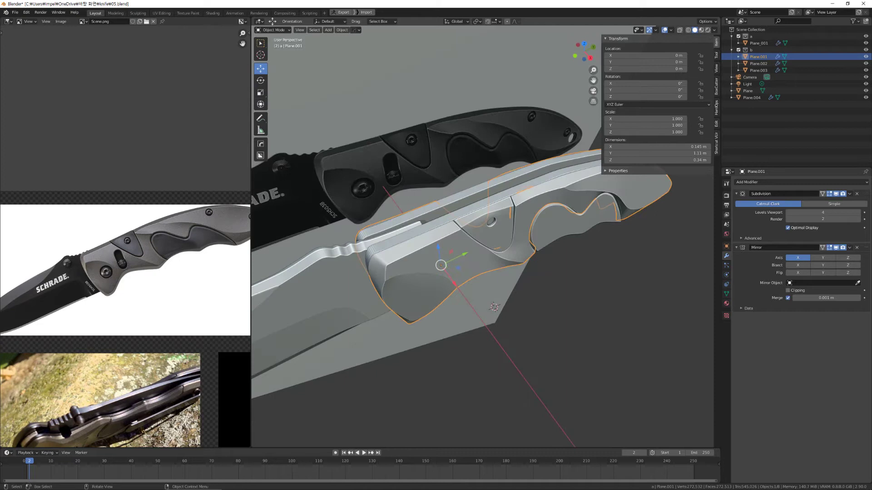
pyautogui.moveTo(454, 268); pyautogui.dragTo(443, 245, button='middle')
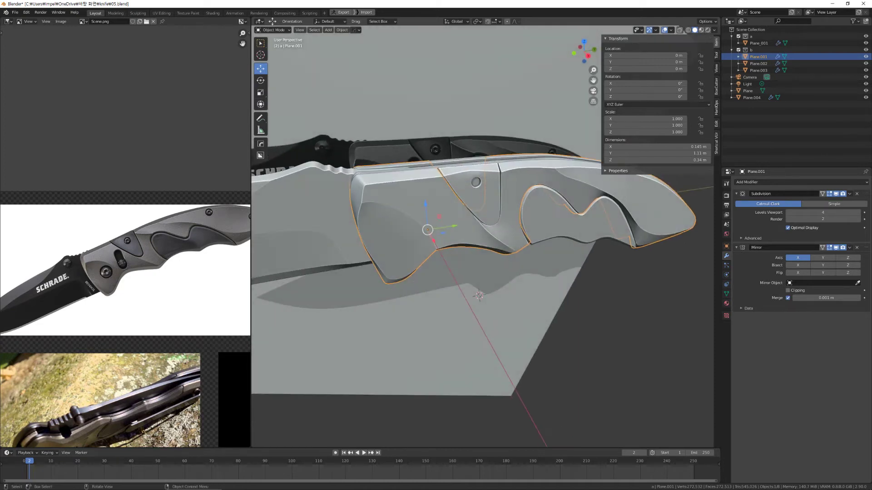
# Open the triangular handle insert in Edit Mode and examine its mesh around the screw hole and rim, including from the opposite side
pyautogui.click(493, 181)
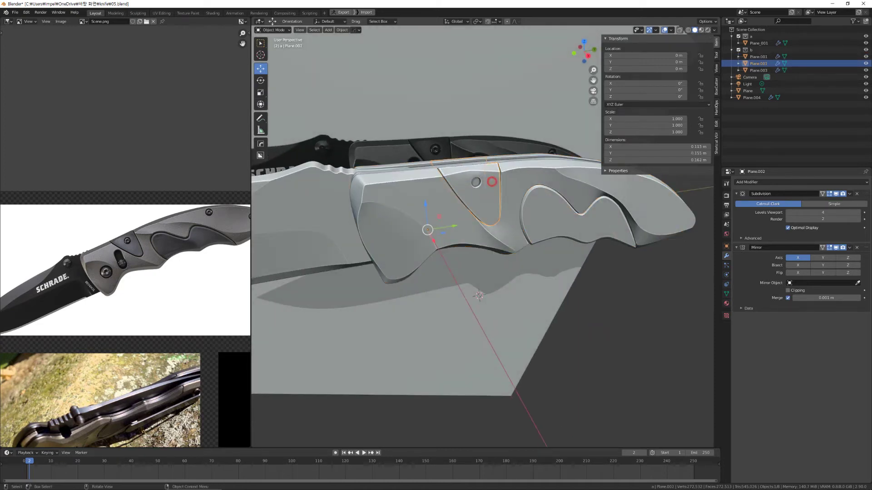
pyautogui.press('Tab')
pyautogui.scroll(6, 492, 205)
pyautogui.keyDown('shift'); pyautogui.moveTo(486, 204); pyautogui.dragTo(498, 323, button='middle'); pyautogui.keyUp('shift')
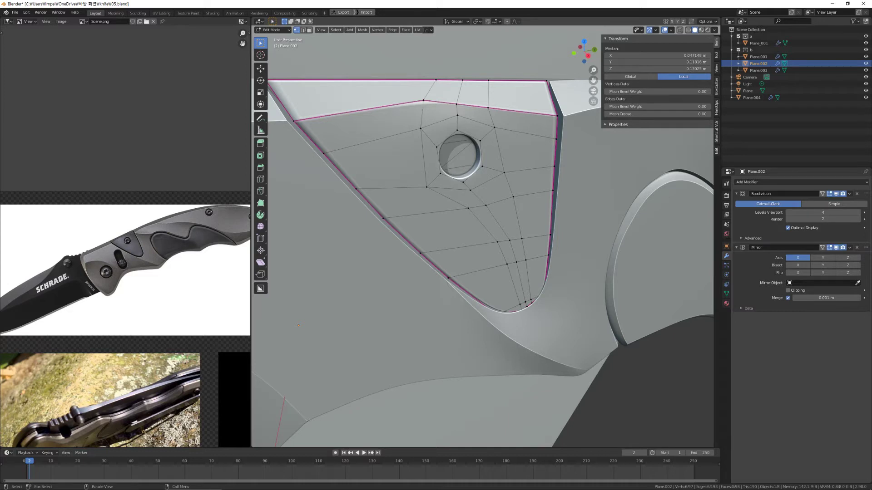
pyautogui.moveTo(483, 411); pyautogui.dragTo(425, 421, button='middle')
pyautogui.scroll(3, 424, 422)
pyautogui.moveTo(467, 249); pyautogui.dragTo(499, 254, button='middle')
pyautogui.press('ctrl+KP_3')
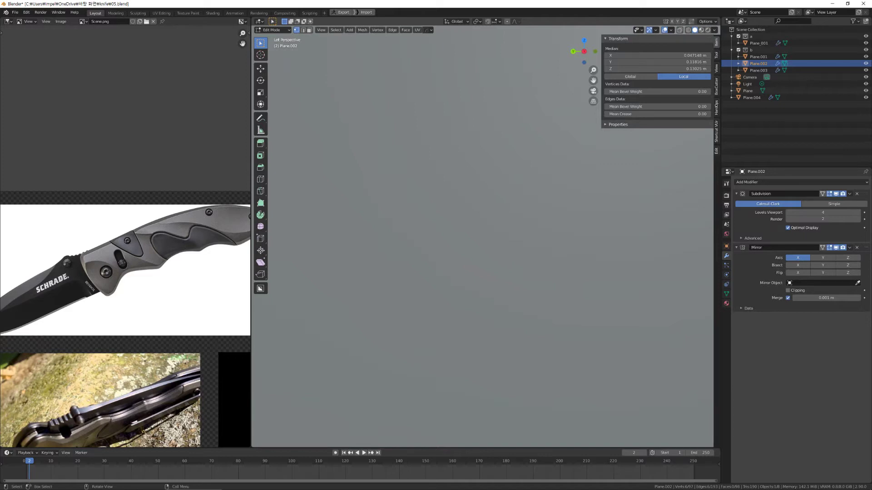
pyautogui.scroll(-9, 482, 241)
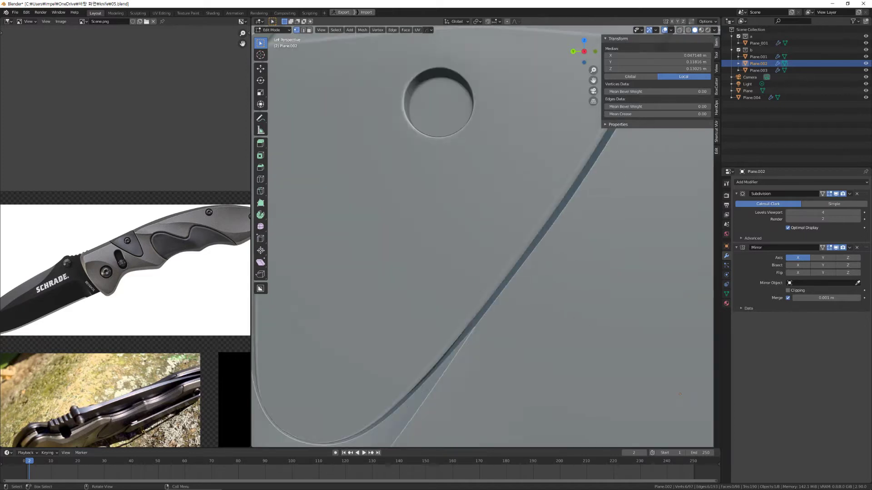
pyautogui.scroll(3, 483, 240)
pyautogui.scroll(2, 482, 240)
pyautogui.moveTo(482, 241); pyautogui.dragTo(520, 259, button='middle')
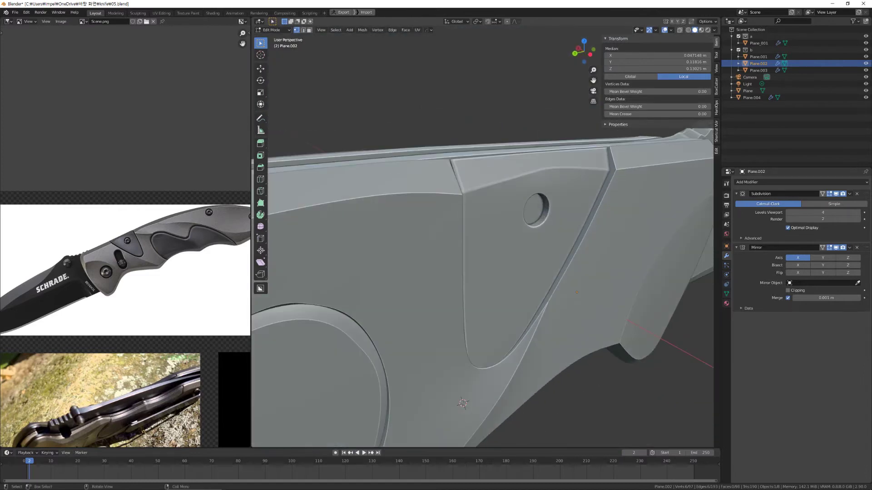
# Switch the viewport to orthographic projection and frame the triangular insert on the front of the handle
pyautogui.click(594, 101)
pyautogui.scroll(-9, 483, 241)
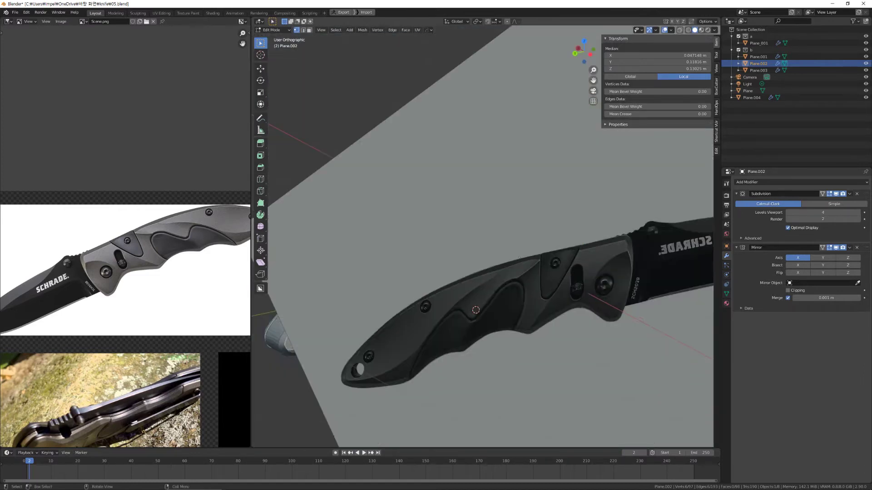
pyautogui.scroll(-6, 483, 241)
pyautogui.moveTo(522, 241); pyautogui.dragTo(332, 243, button='middle')
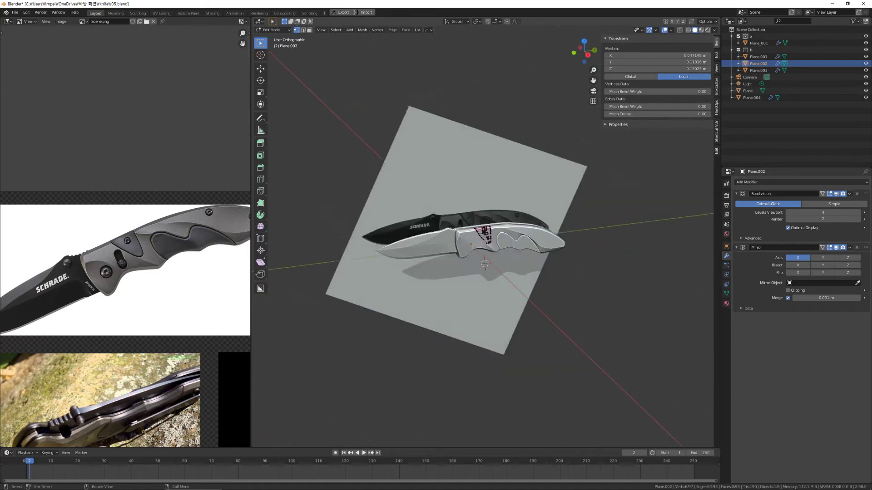
pyautogui.scroll(9, 482, 241)
pyautogui.scroll(3, 482, 241)
pyautogui.keyDown('shift'); pyautogui.moveTo(482, 241); pyautogui.dragTo(529, 263, button='middle'); pyautogui.keyUp('shift')
pyautogui.scroll(2, 483, 241)
pyautogui.scroll(-3, 482, 240)
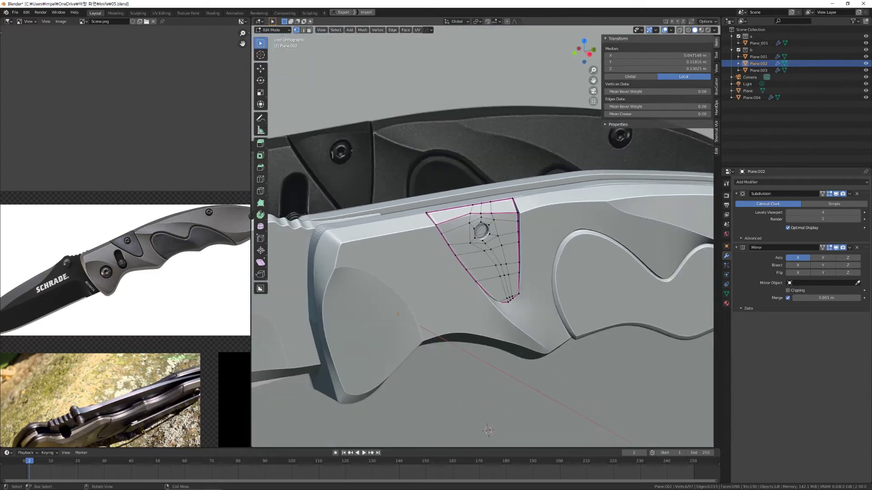
pyautogui.keyDown('shift'); pyautogui.moveTo(482, 241); pyautogui.dragTo(469, 205, button='middle'); pyautogui.keyUp('shift')
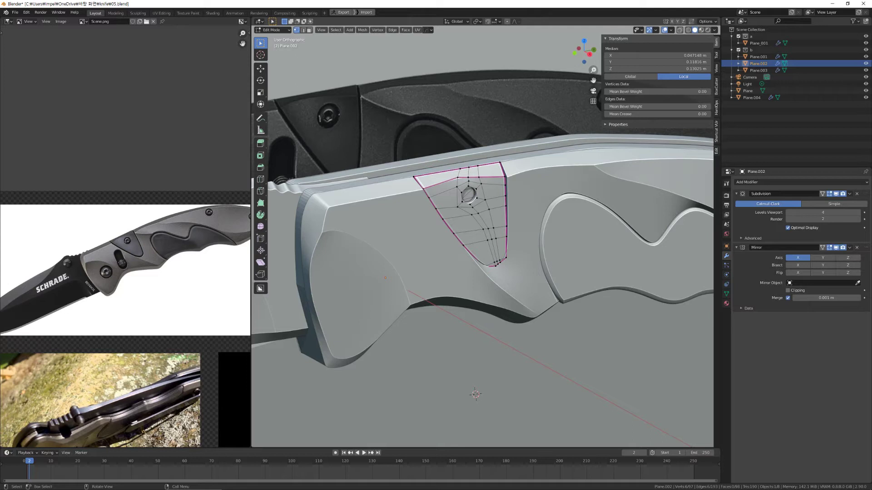
# Examine the insert's edge flow and hole against the surrounding handle, comparing the editable mesh with the smoothed object
pyautogui.moveTo(475, 395); pyautogui.dragTo(521, 437, button='middle')
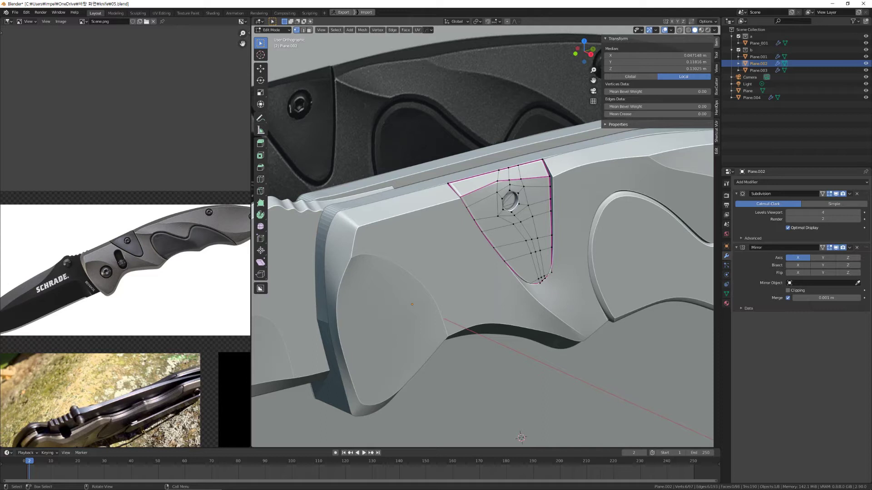
pyautogui.scroll(1, 482, 236)
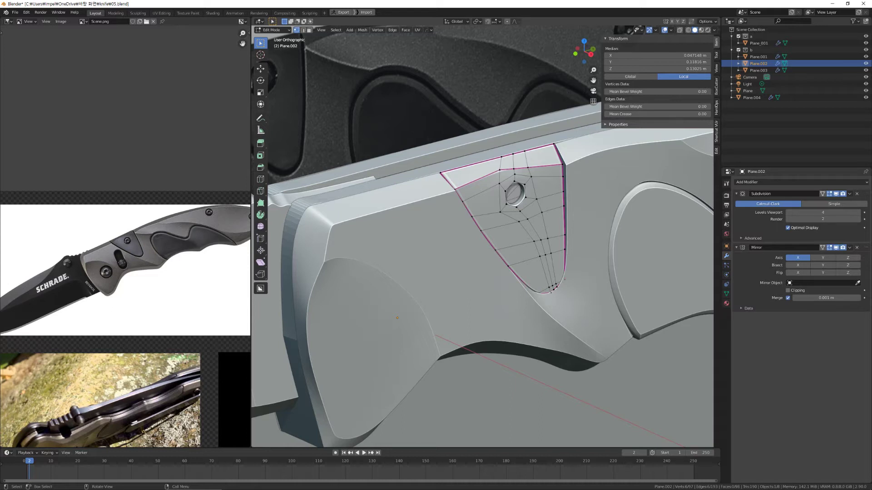
pyautogui.scroll(-3, 482, 237)
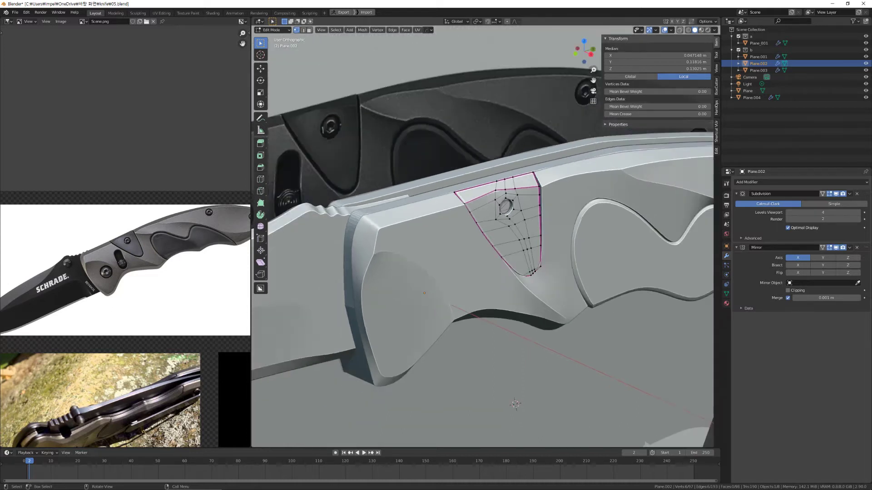
pyautogui.keyDown('shift'); pyautogui.moveTo(483, 236); pyautogui.dragTo(441, 240, button='middle'); pyautogui.keyUp('shift')
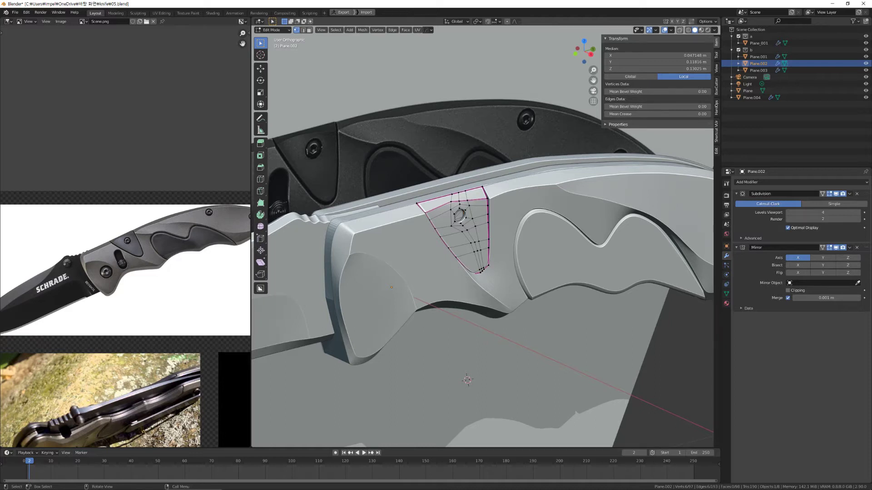
pyautogui.scroll(1, 484, 236)
pyautogui.scroll(1, 482, 236)
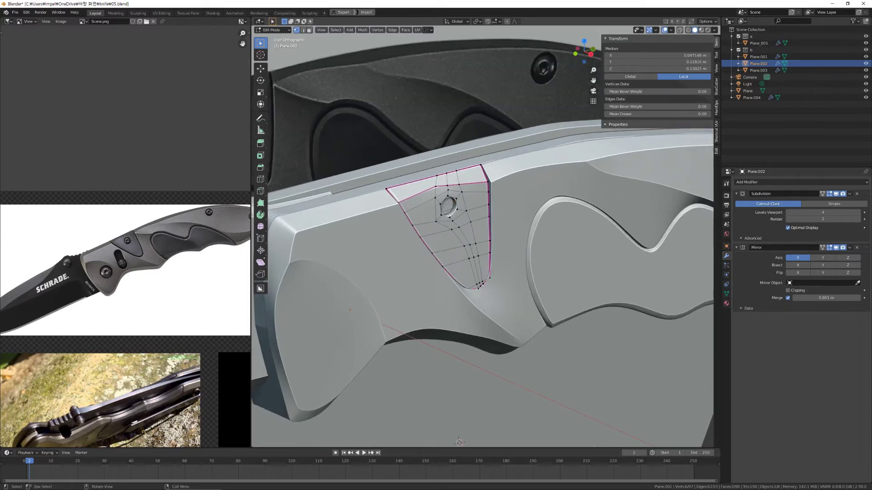
pyautogui.moveTo(483, 236); pyautogui.dragTo(472, 218, button='middle')
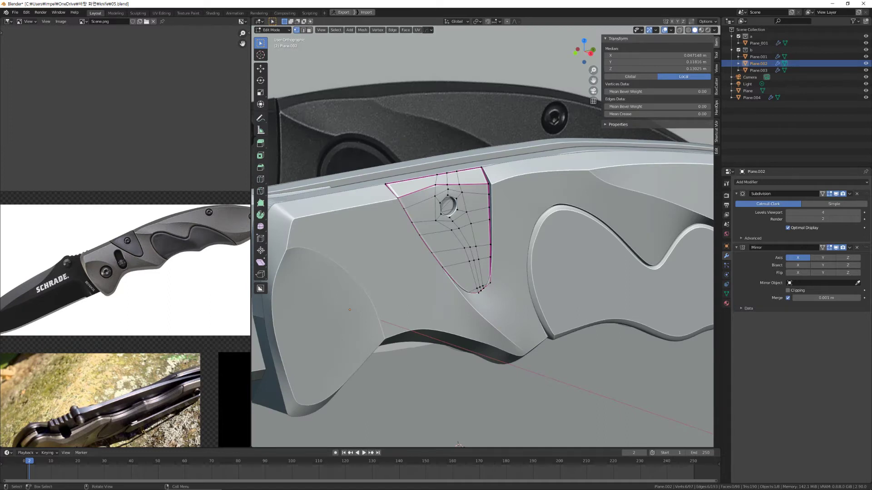
pyautogui.moveTo(457, 444)
pyautogui.mouseDown(button='middle')
pyautogui.moveTo(459, 379)
pyautogui.moveTo(453, 445)
pyautogui.mouseUp(button='middle')
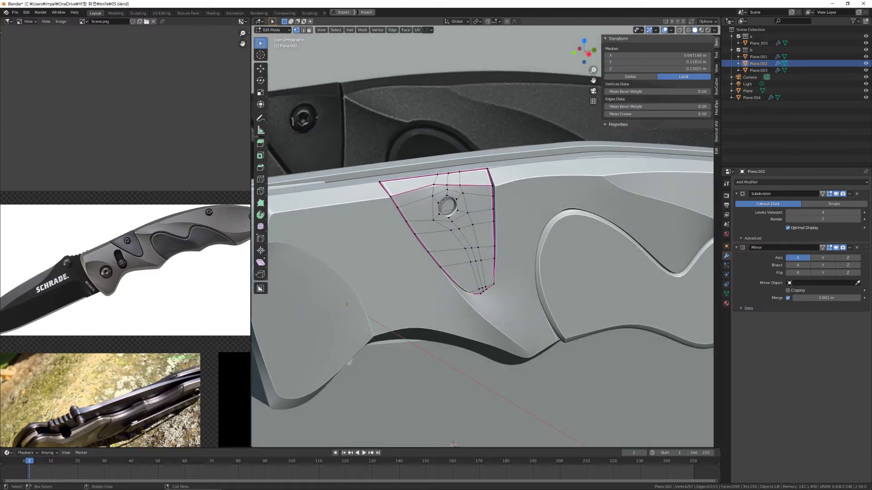
pyautogui.moveTo(453, 444); pyautogui.dragTo(454, 438, button='middle')
pyautogui.moveTo(454, 255); pyautogui.dragTo(481, 249, button='middle')
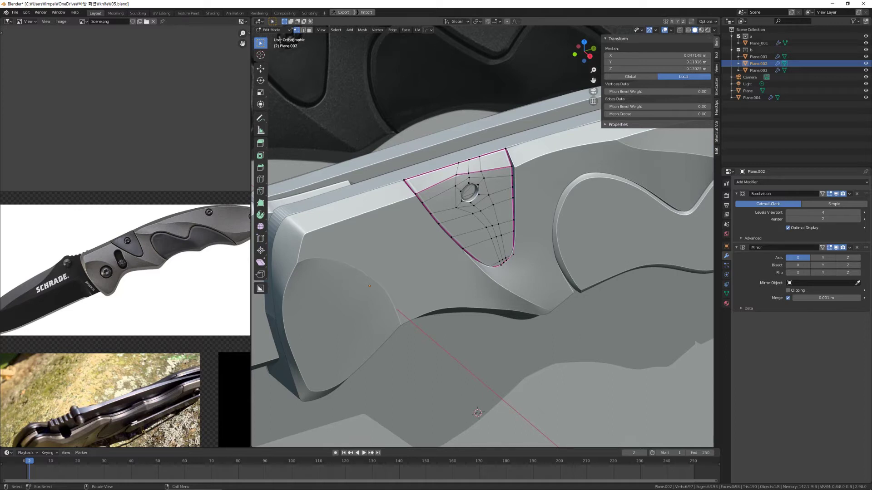
pyautogui.moveTo(486, 264); pyautogui.dragTo(486, 251, button='middle')
pyautogui.click(479, 195)
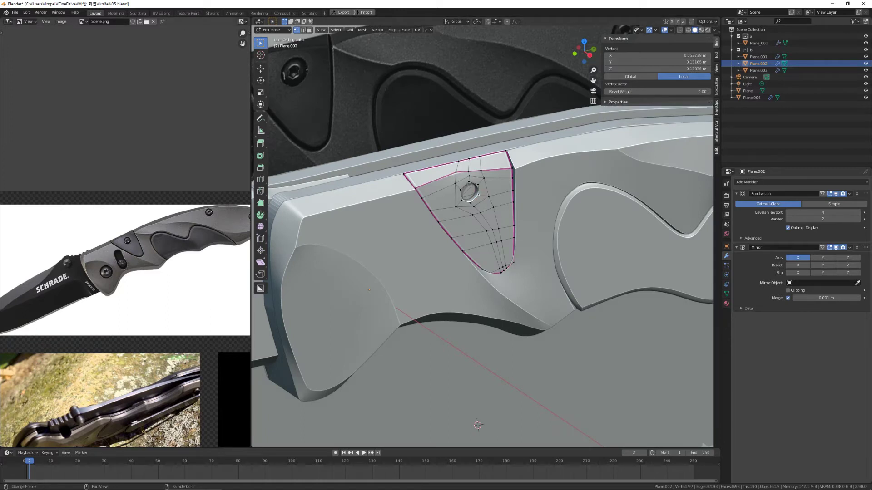
pyautogui.moveTo(477, 254); pyautogui.dragTo(500, 196, button='middle')
pyautogui.press('Tab')
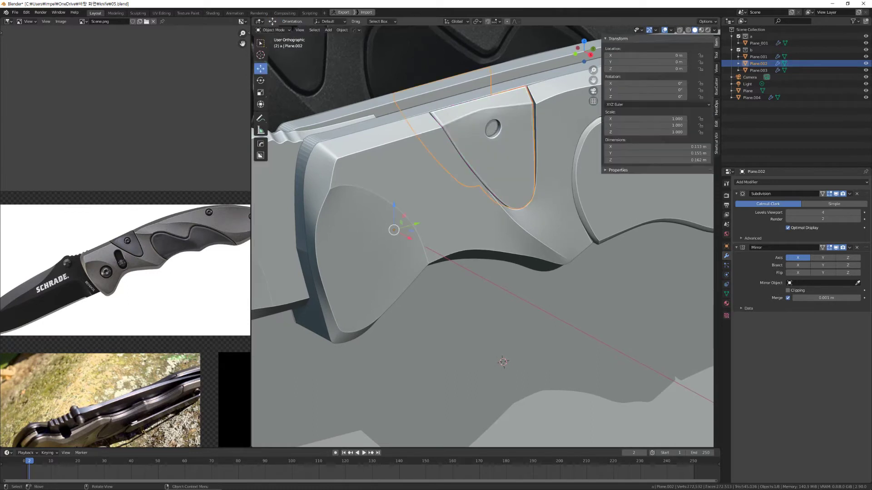
pyautogui.press('Tab')
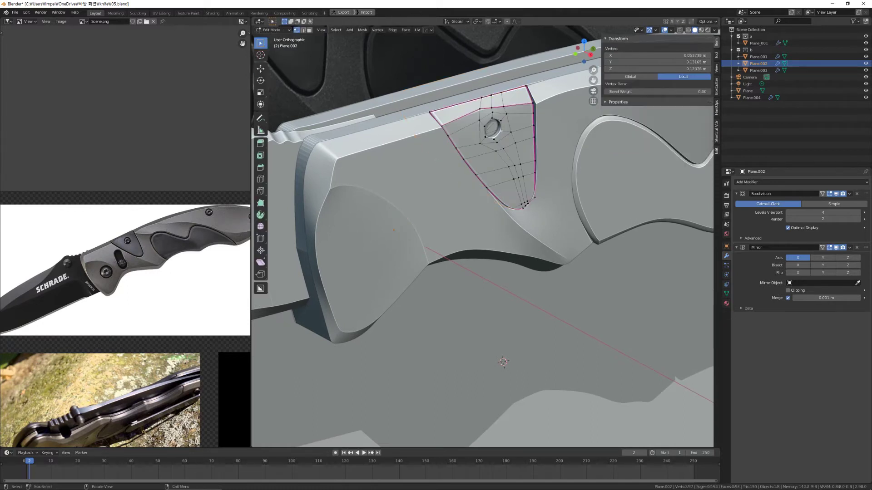
pyautogui.moveTo(481, 236); pyautogui.dragTo(484, 231, button='middle')
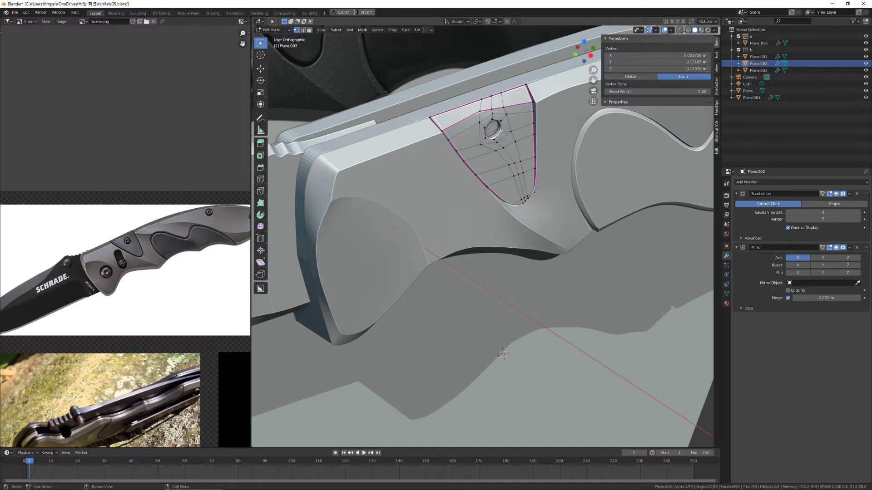
pyautogui.moveTo(500, 228); pyautogui.dragTo(488, 252, button='middle')
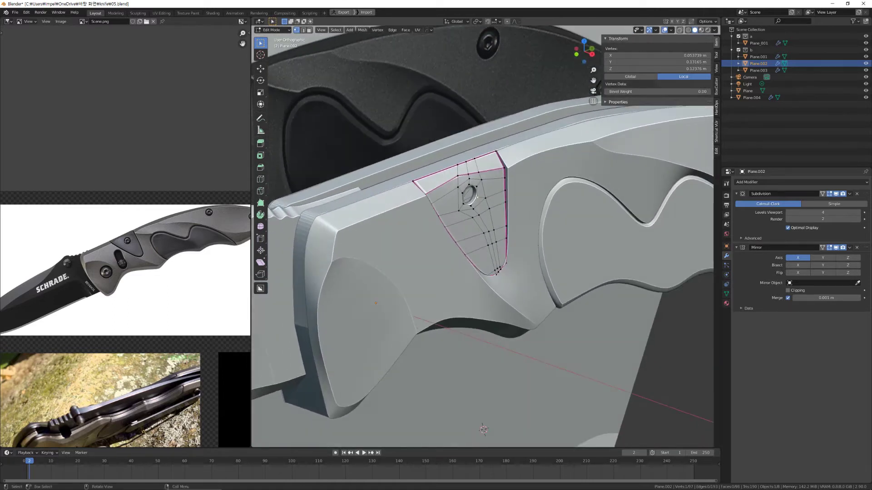
pyautogui.moveTo(476, 198); pyautogui.dragTo(465, 205, button='middle')
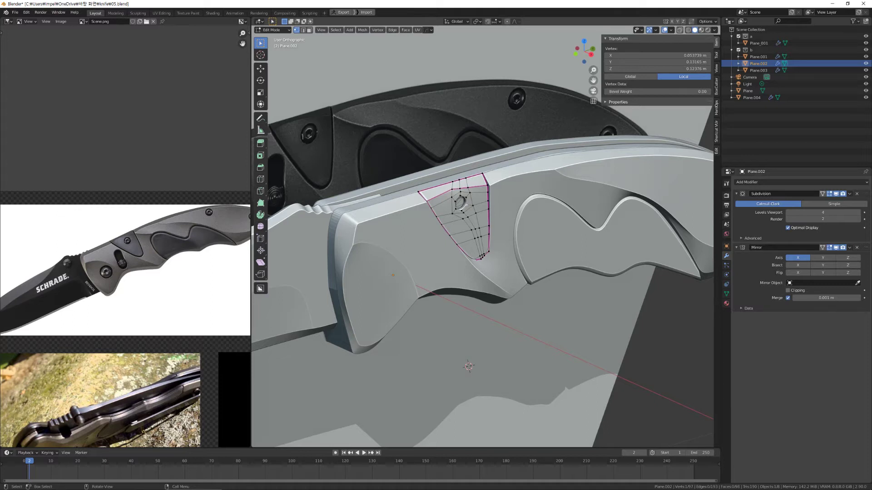
pyautogui.moveTo(466, 205); pyautogui.dragTo(495, 190, button='middle')
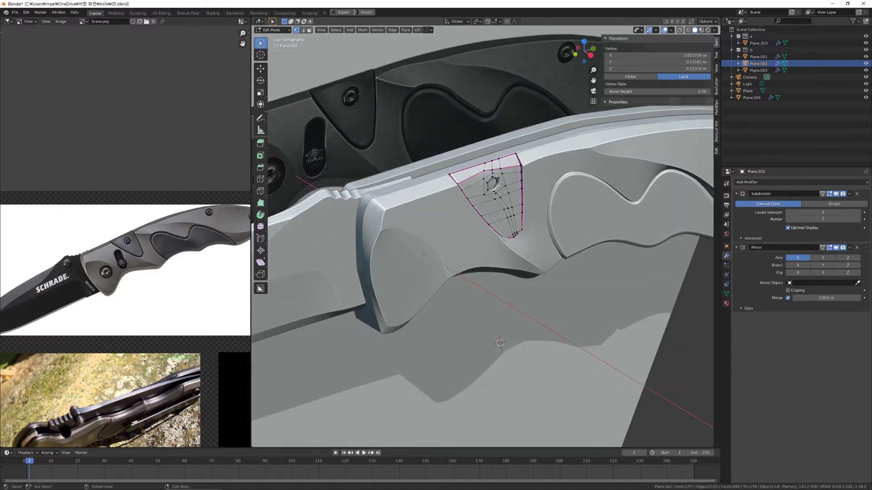
pyautogui.moveTo(495, 190); pyautogui.dragTo(454, 207, button='middle')
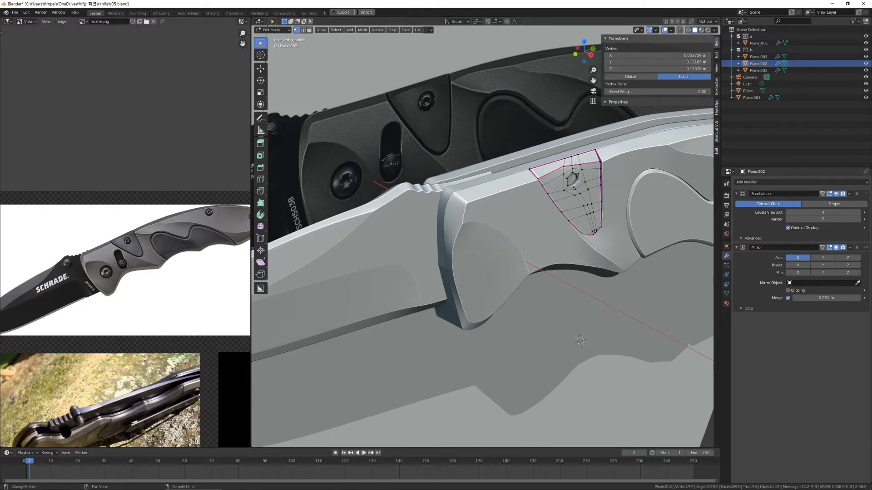
pyautogui.moveTo(536, 254)
pyautogui.mouseDown(button='middle')
pyautogui.moveTo(558, 240)
pyautogui.moveTo(536, 259)
pyautogui.mouseUp(button='middle')
# Return the insert to Object Mode and select the main handle scale, Plane.001
pyautogui.press('Tab')
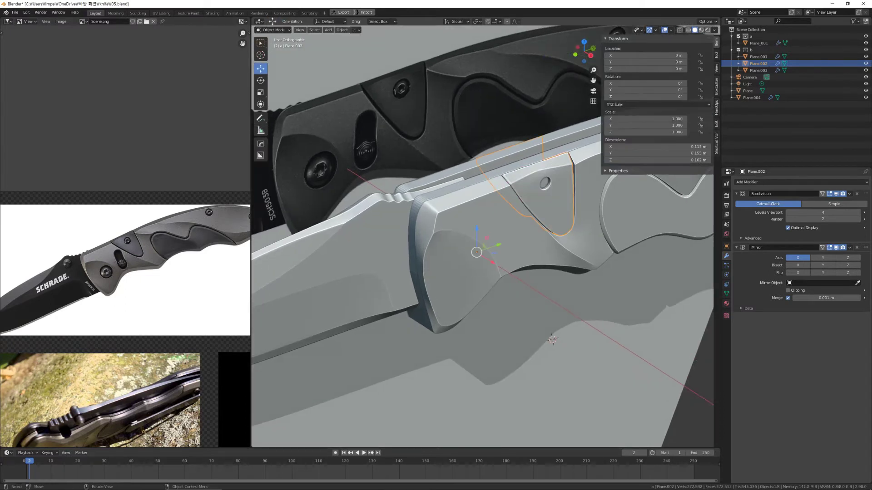
pyautogui.click(697, 405)
pyautogui.click(592, 341)
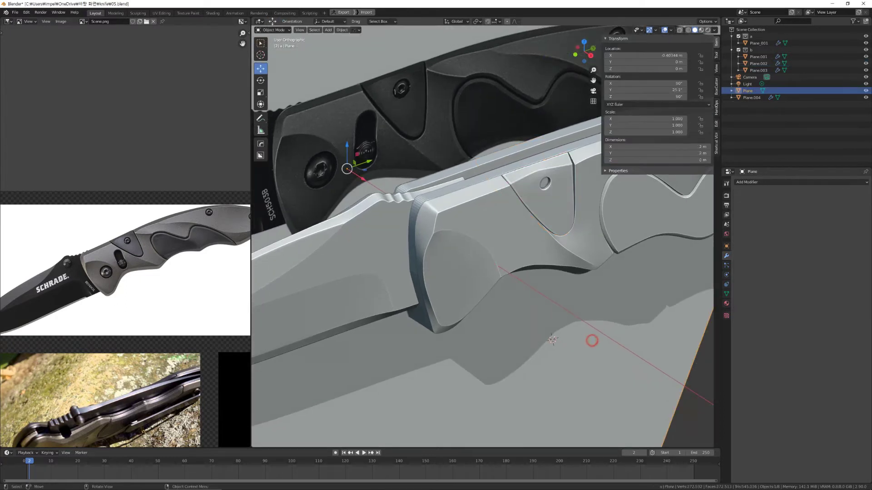
pyautogui.click(468, 202)
pyautogui.moveTo(468, 203); pyautogui.dragTo(395, 236, button='middle')
pyautogui.click(681, 411)
pyautogui.click(421, 237)
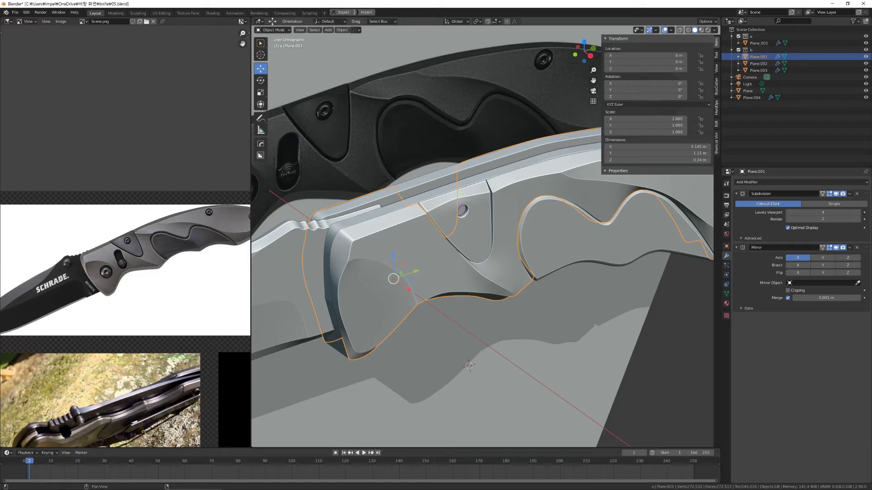
# Start the Shortcut VUr input display in the viewport and bring back the handle scale's transform properties
pyautogui.click(716, 142)
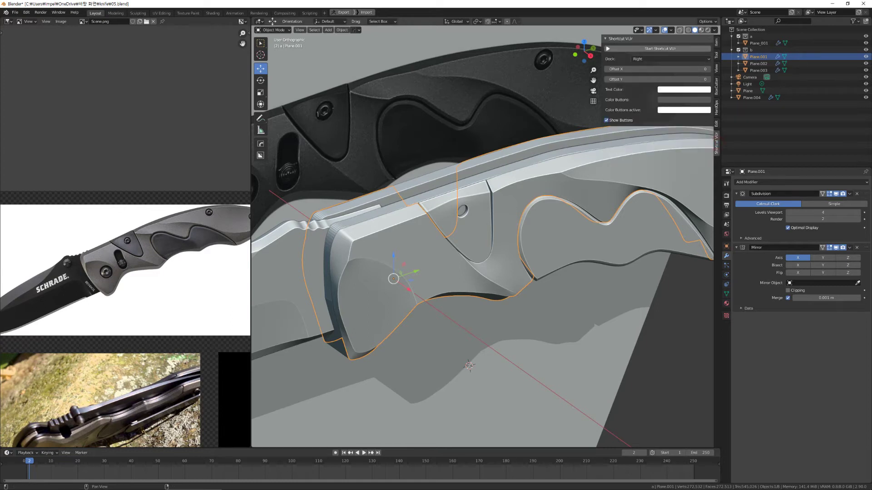
pyautogui.click(646, 49)
pyautogui.moveTo(481, 237)
pyautogui.mouseDown(button='middle')
pyautogui.moveTo(500, 241)
pyautogui.moveTo(492, 239)
pyautogui.mouseUp(button='middle')
pyautogui.click(716, 42)
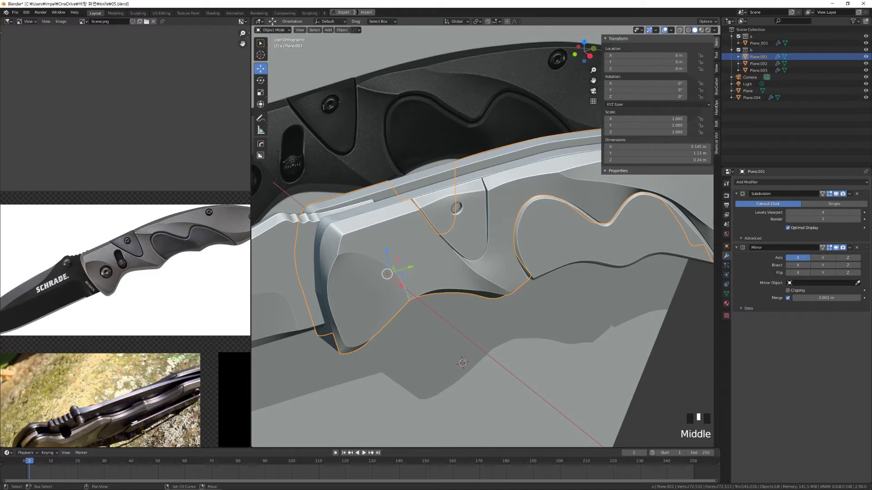
# Isolate the main handle scale, Plane.001, by hiding all other objects, and view it from several angles
pyautogui.hotkey('shift', 'h')
pyautogui.moveTo(491, 239); pyautogui.dragTo(495, 241, button='middle')
pyautogui.click(582, 296)
pyautogui.click(513, 272)
pyautogui.moveTo(513, 273); pyautogui.dragTo(569, 305, button='middle')
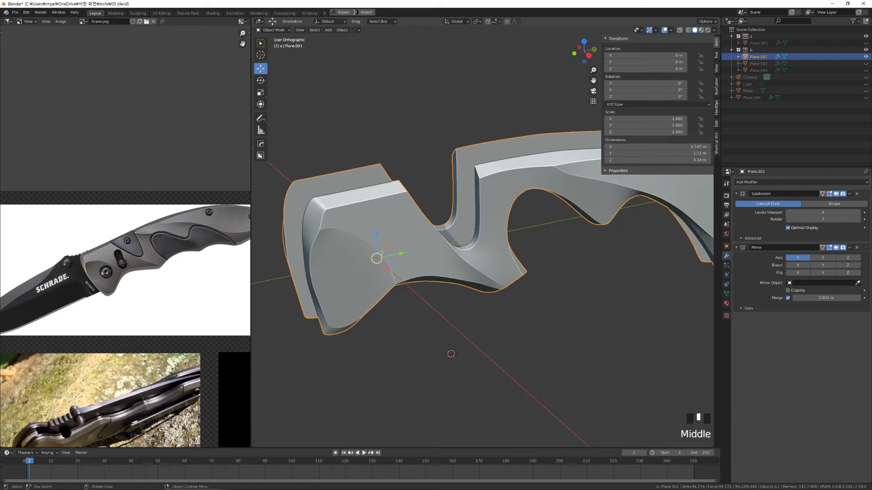
pyautogui.click(570, 306)
pyautogui.click(495, 258)
pyautogui.moveTo(495, 259); pyautogui.dragTo(480, 269, button='middle')
pyautogui.moveTo(454, 376)
pyautogui.mouseDown(button='middle')
pyautogui.moveTo(541, 385)
pyautogui.moveTo(460, 363)
pyautogui.mouseUp(button='middle')
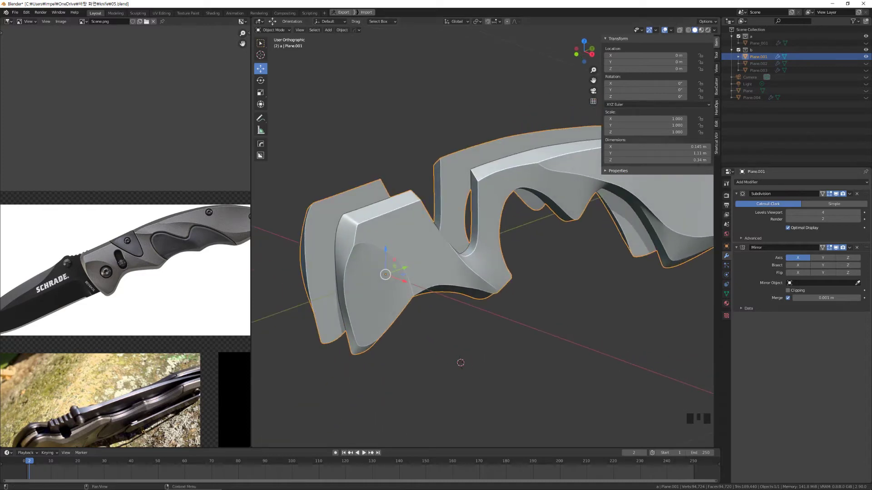
# Collapse the handle scale's Subdivision and Mirror modifier settings and turn off the Mirror modifier's viewport display
pyautogui.click(736, 194)
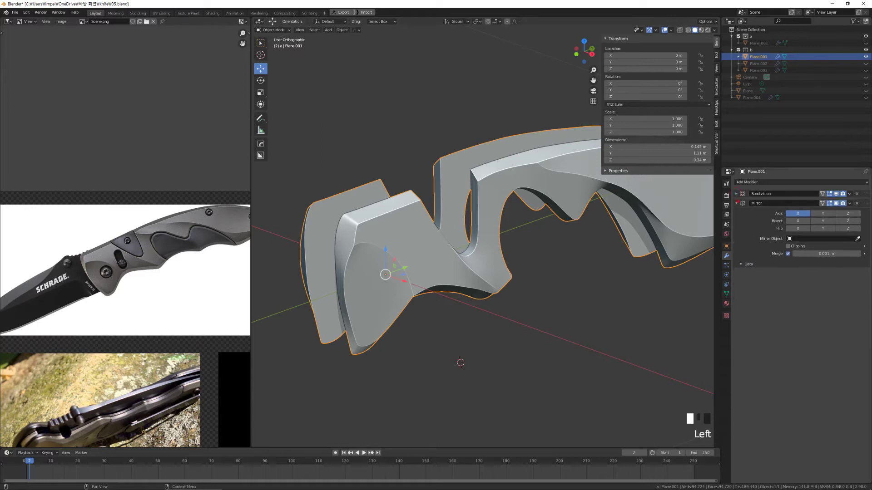
pyautogui.click(736, 203)
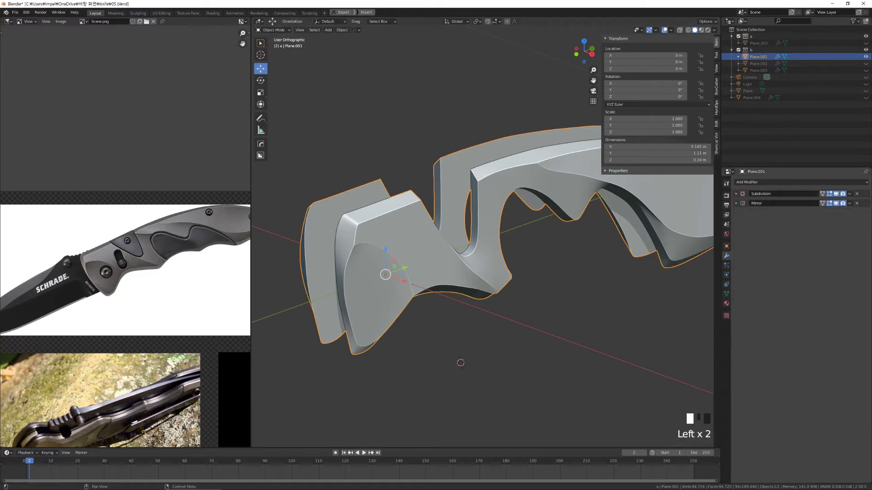
pyautogui.moveTo(460, 363); pyautogui.dragTo(552, 374, button='middle')
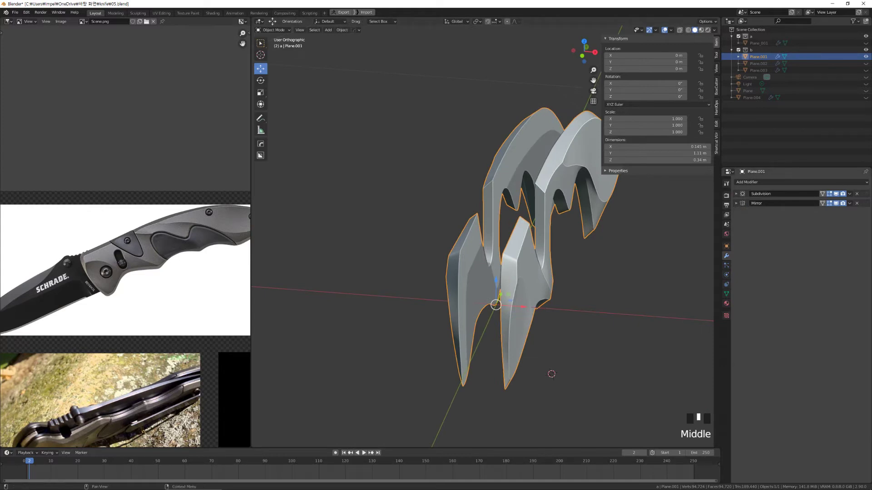
pyautogui.click(836, 203)
# Compare the front of the handle scale in right orthographic view with the screw and slot in the enlarged reference image
pyautogui.moveTo(563, 290); pyautogui.dragTo(512, 287, button='middle')
pyautogui.scroll(-2, 513, 287)
pyautogui.keyDown('shift'); pyautogui.moveTo(580, 278); pyautogui.dragTo(551, 296, button='middle'); pyautogui.keyUp('shift')
pyautogui.click(551, 296)
pyautogui.click(402, 269)
pyautogui.moveTo(402, 269); pyautogui.dragTo(453, 261, button='middle')
pyautogui.scroll(1, 482, 237)
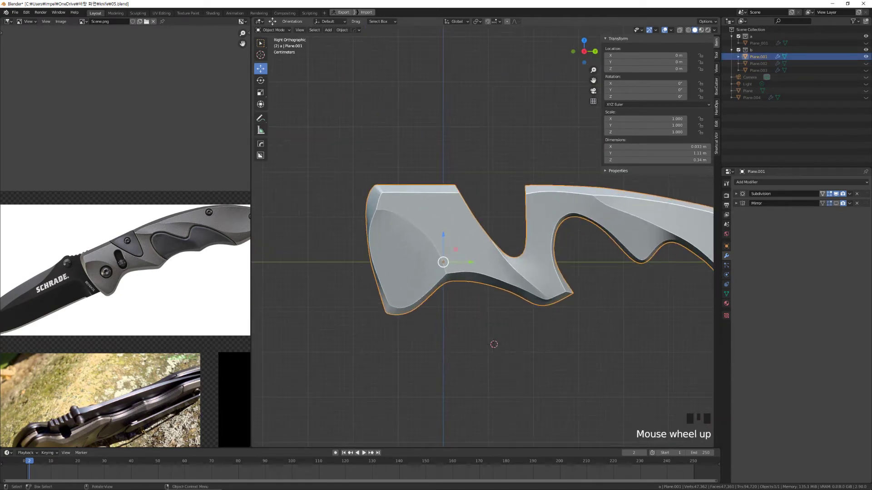
pyautogui.scroll(1, 486, 237)
pyautogui.scroll(3, 125, 273)
pyautogui.moveTo(125, 291)
pyautogui.keyDown('shift'); pyautogui.mouseDown(button='middle')
pyautogui.moveTo(139, 170)
pyautogui.moveTo(122, 297)
pyautogui.mouseUp(button='middle'); pyautogui.keyUp('shift')
pyautogui.scroll(4, 139, 170)
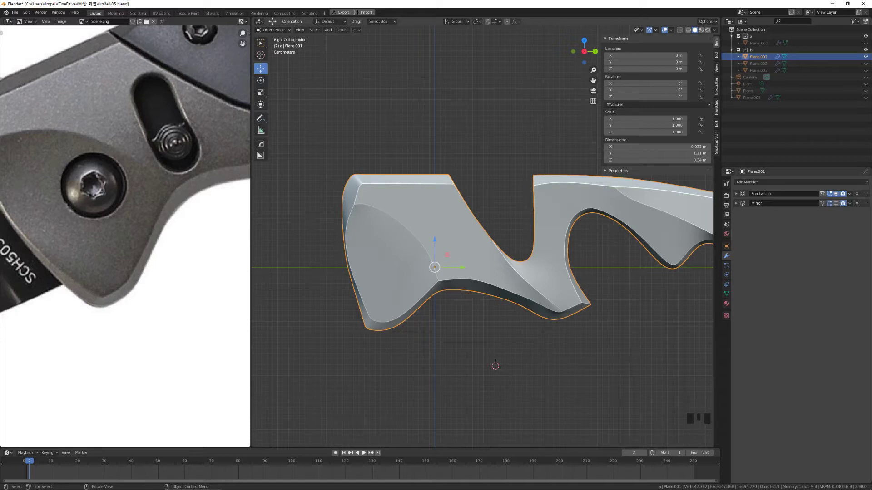
pyautogui.moveTo(495, 366); pyautogui.dragTo(495, 366, button='middle')
# Check the handle scale's mesh layout in Edit Mode and its smoothed shape in Object Mode from an angled view
pyautogui.press('Tab')
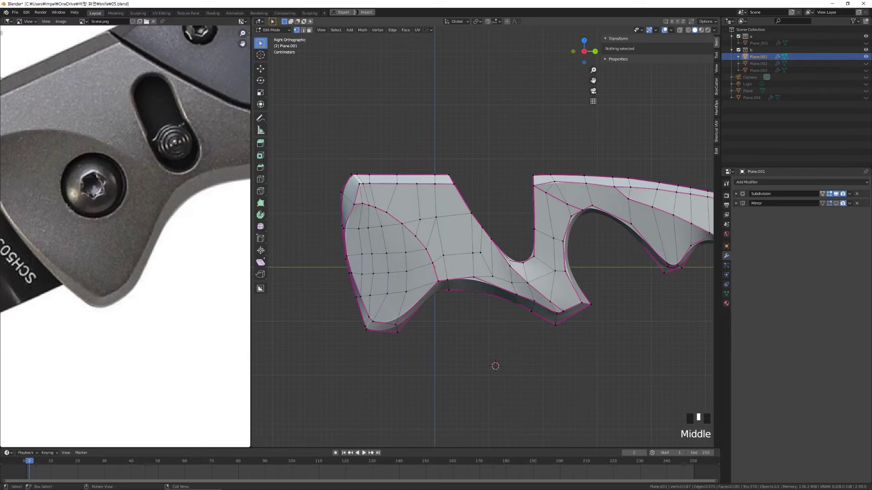
pyautogui.click(477, 329)
pyautogui.press('Tab')
pyautogui.click(477, 324)
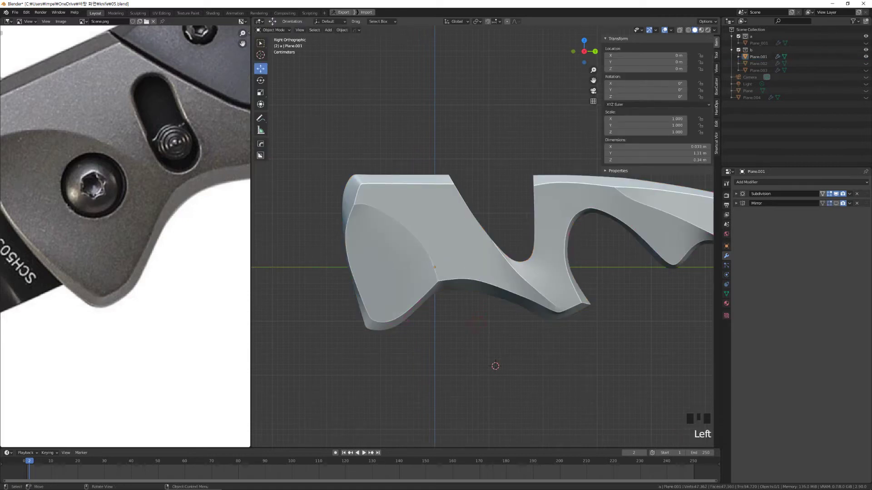
pyautogui.click(463, 261)
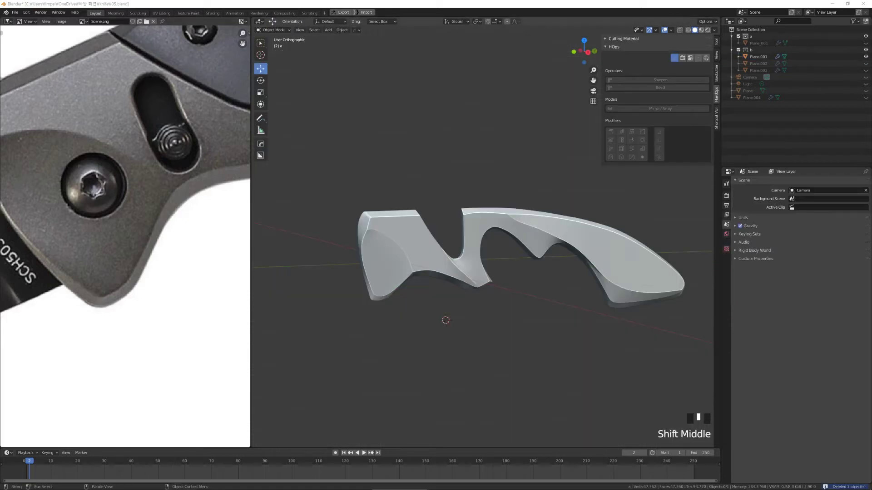
pyautogui.moveTo(504, 282)
pyautogui.mouseDown(button='middle')
pyautogui.moveTo(516, 282)
pyautogui.moveTo(508, 291)
pyautogui.moveTo(517, 286)
pyautogui.moveTo(510, 290)
pyautogui.mouseUp(button='middle')
pyautogui.scroll(1, 518, 285)
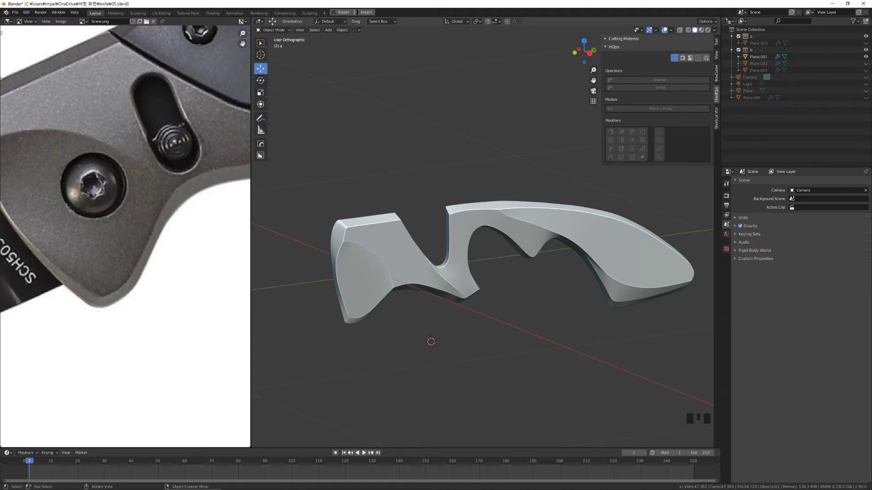
pyautogui.moveTo(481, 273); pyautogui.dragTo(500, 268, button='middle')
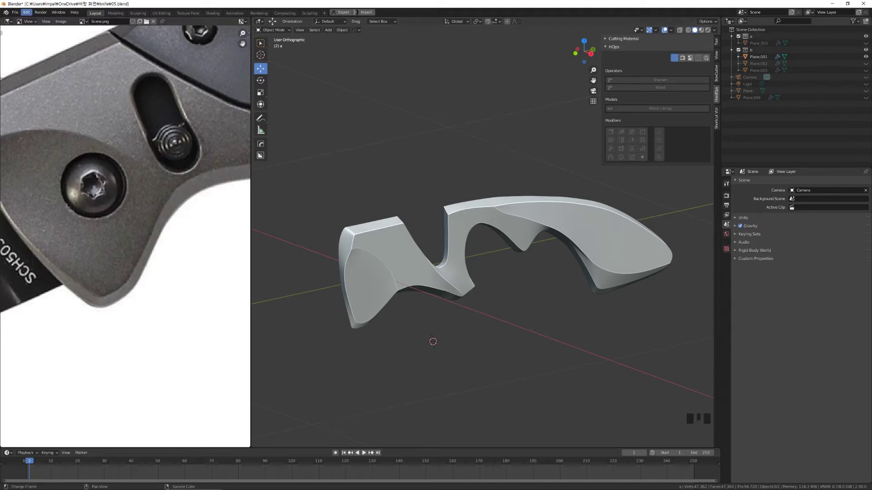
# Open the add-on preferences and clear the search filter to list all add-ons
pyautogui.click(26, 12)
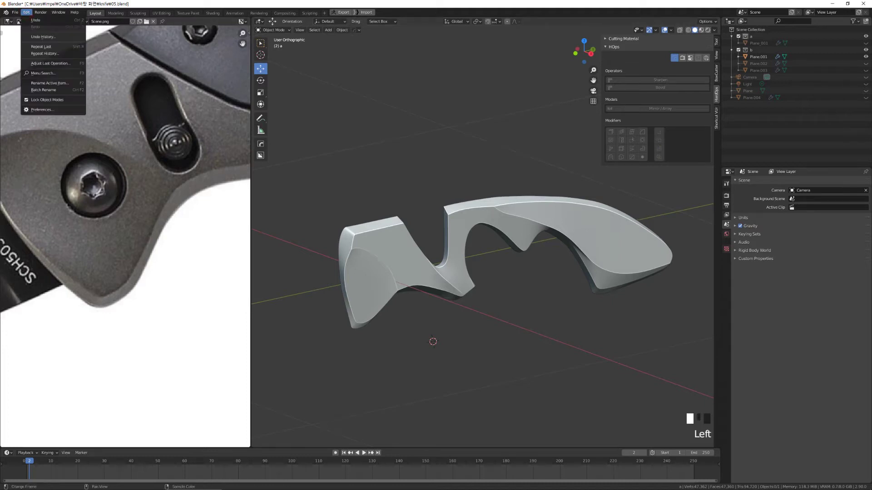
pyautogui.click(42, 109)
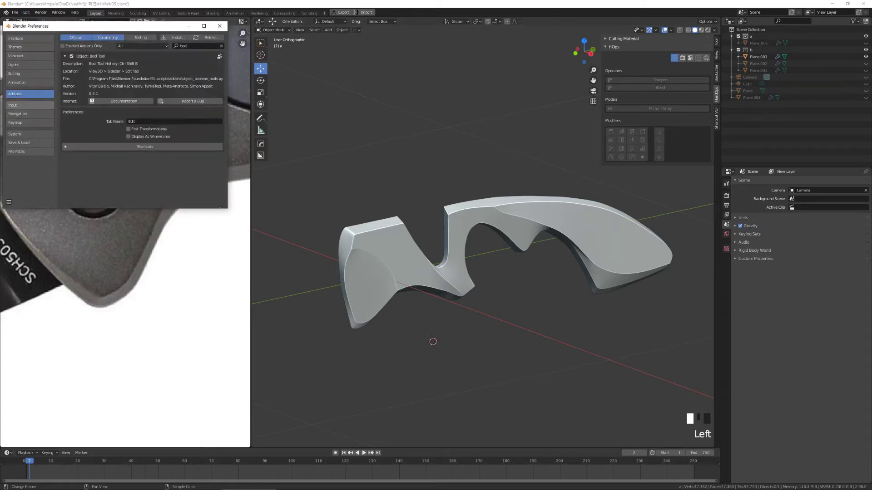
pyautogui.moveTo(90, 26); pyautogui.dragTo(170, 74)
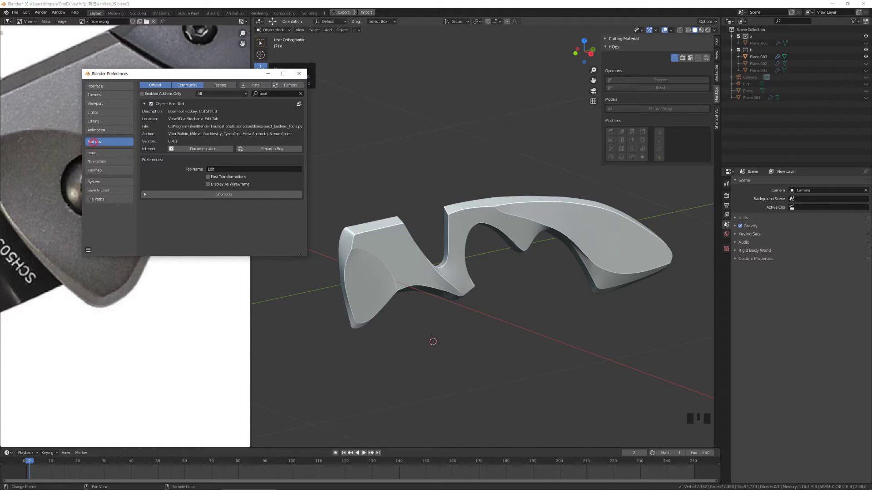
pyautogui.click(276, 93)
pyautogui.press('BackSpace')
pyautogui.press('Return')
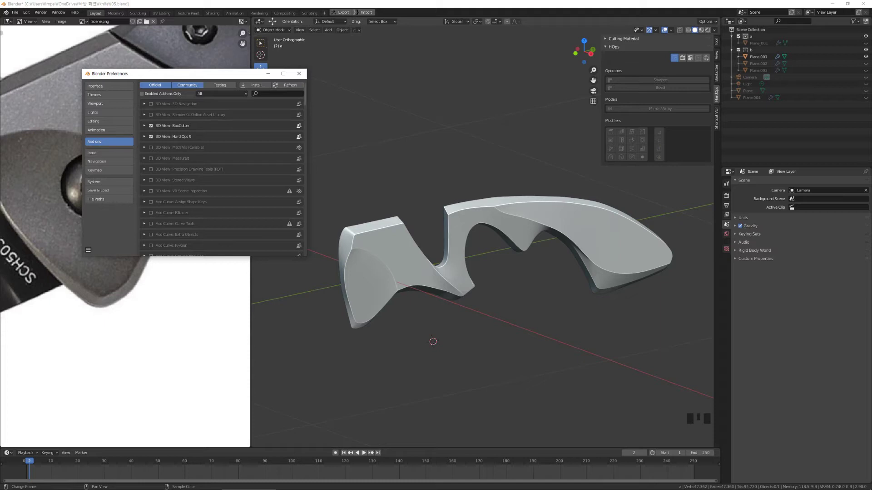
# Browse the full add-on list to see which add-ons are enabled
pyautogui.moveTo(305, 104); pyautogui.dragTo(305, 103)
pyautogui.scroll(-8, 222, 168)
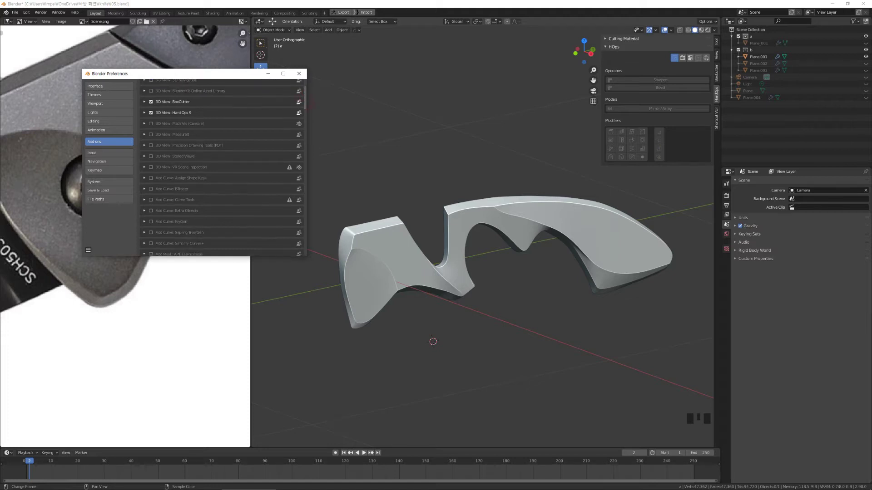
pyautogui.scroll(10, 223, 168)
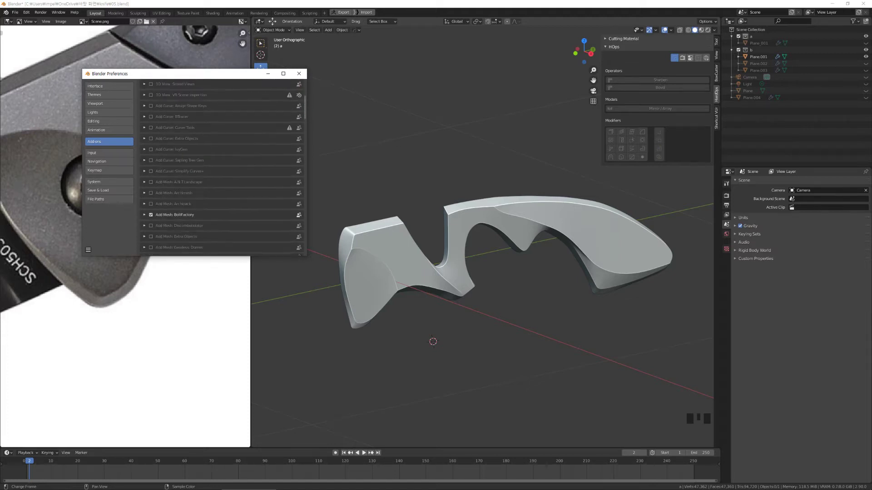
pyautogui.scroll(-6, 222, 169)
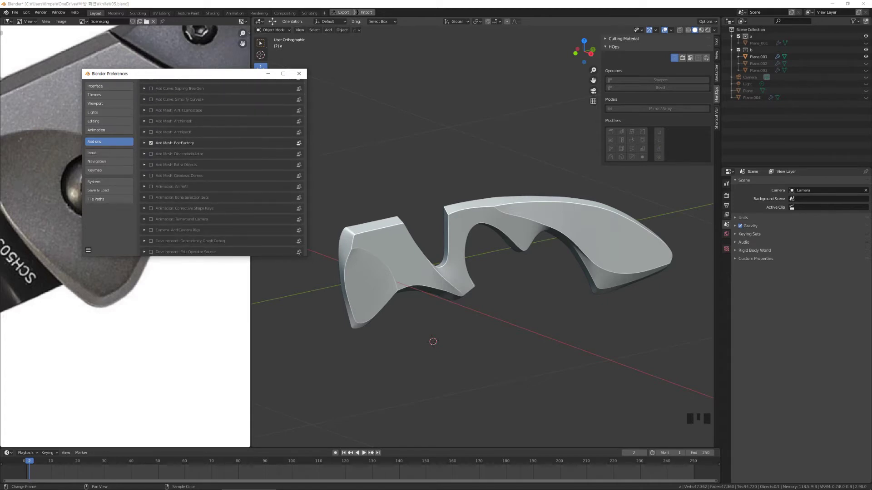
pyautogui.moveTo(173, 74); pyautogui.dragTo(325, 81)
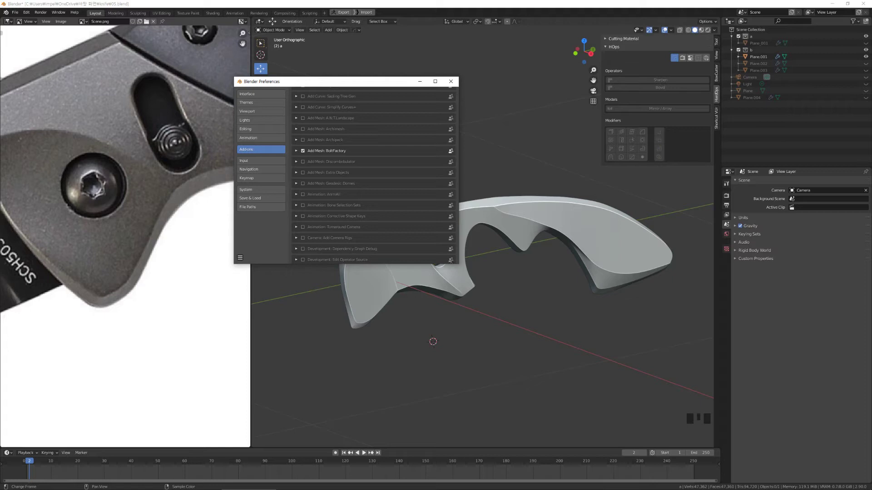
pyautogui.scroll(-5, 373, 176)
pyautogui.scroll(-10, 374, 176)
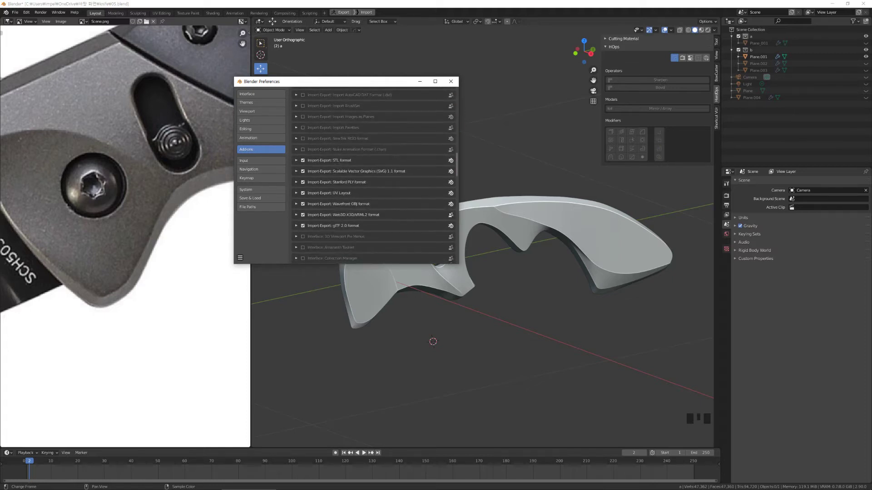
pyautogui.scroll(-2, 374, 175)
pyautogui.scroll(15, 373, 176)
# Search the add-ons for "bool" and switch Object: Bool Tool off and on again, leaving it enabled
pyautogui.click(423, 100)
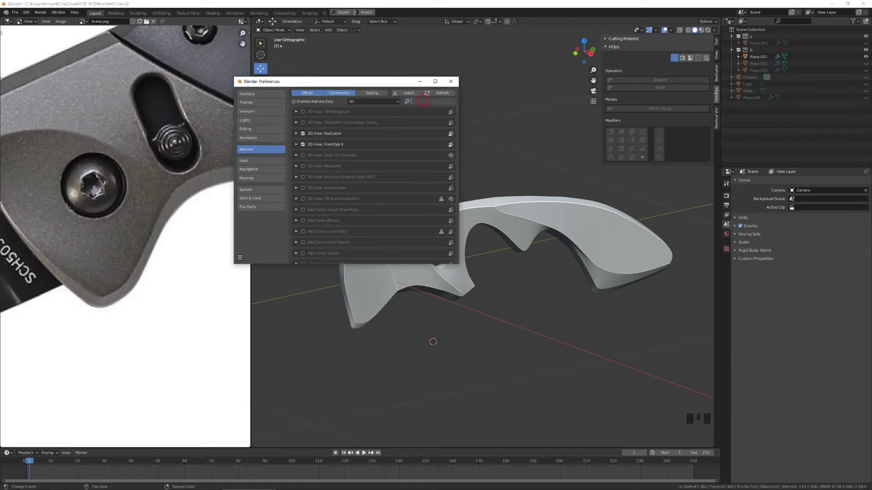
pyautogui.write('bool')
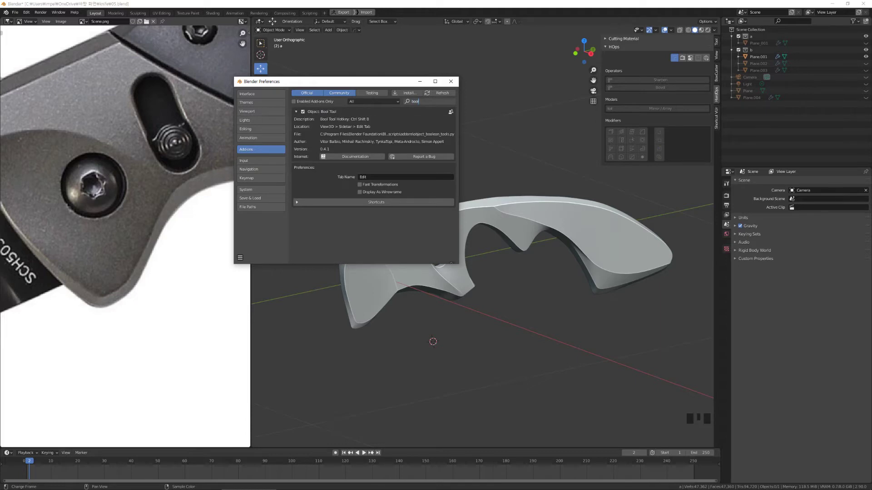
pyautogui.moveTo(379, 82); pyautogui.dragTo(245, 118)
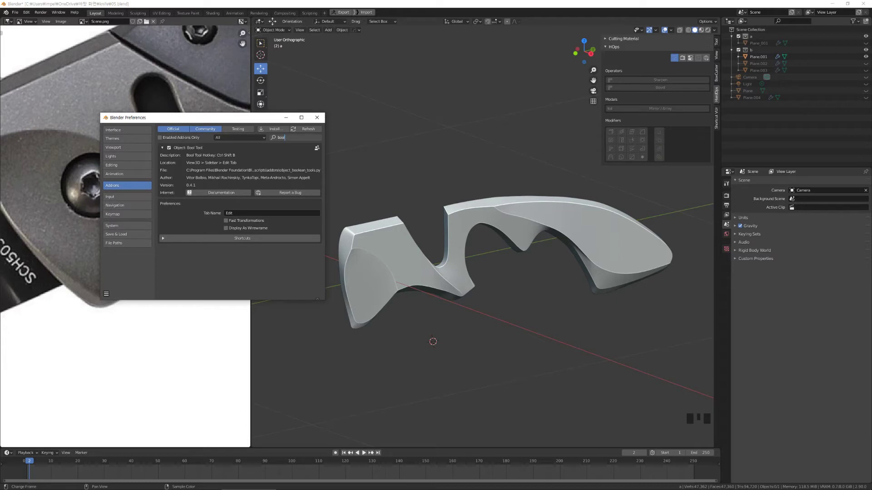
pyautogui.press('Return')
pyautogui.click(169, 148)
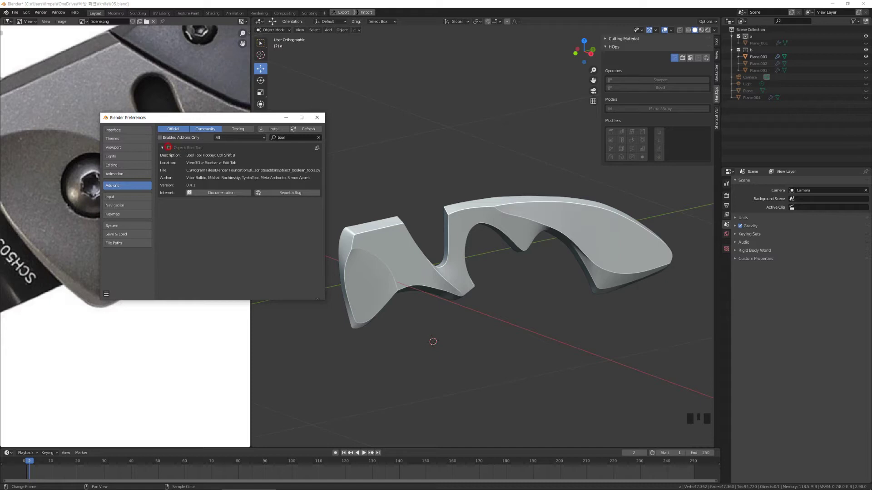
pyautogui.click(168, 148)
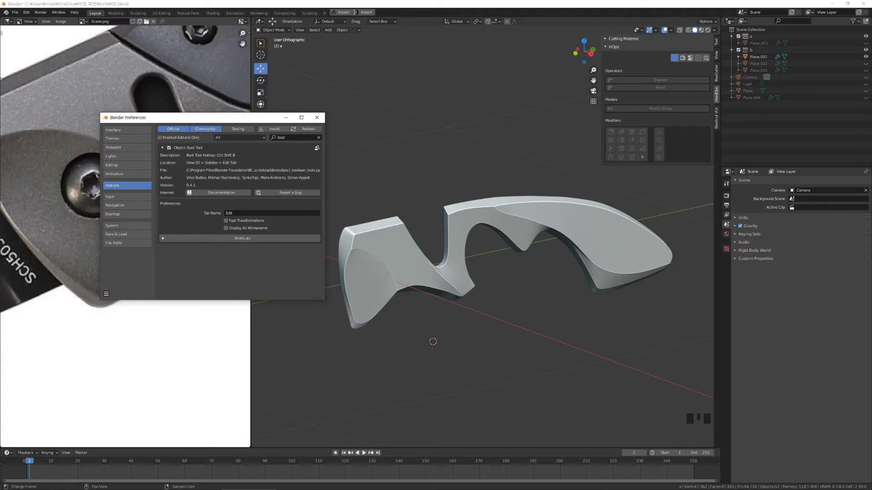
pyautogui.moveTo(203, 118); pyautogui.dragTo(261, 116)
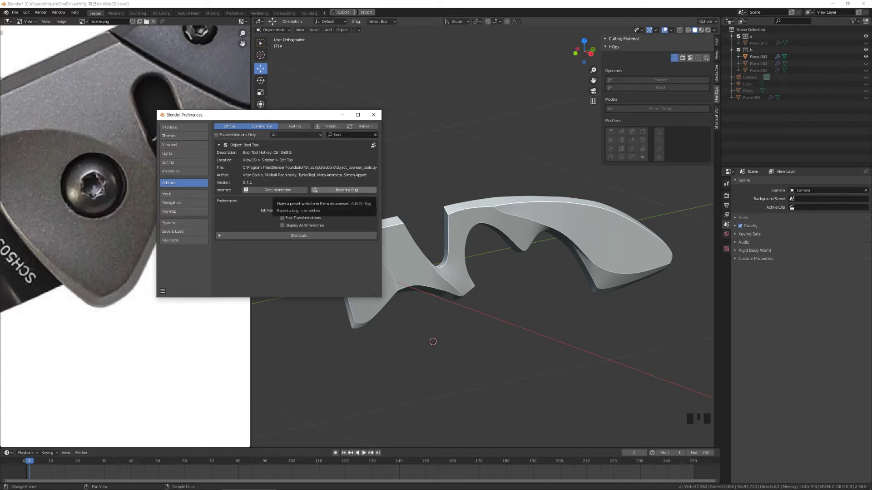
# Select the main handle scale and return from the preferences to the 3D viewport
pyautogui.click(415, 271)
pyautogui.hotkey('alt', 'Tab')
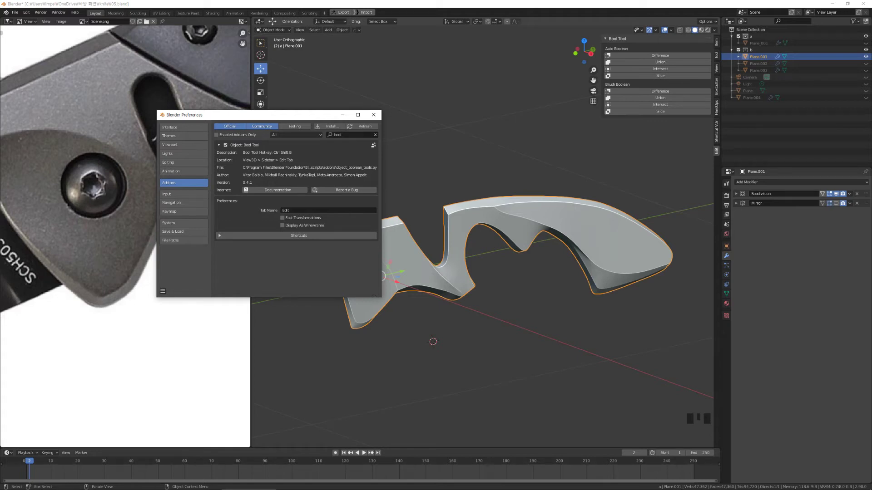
pyautogui.click(520, 150)
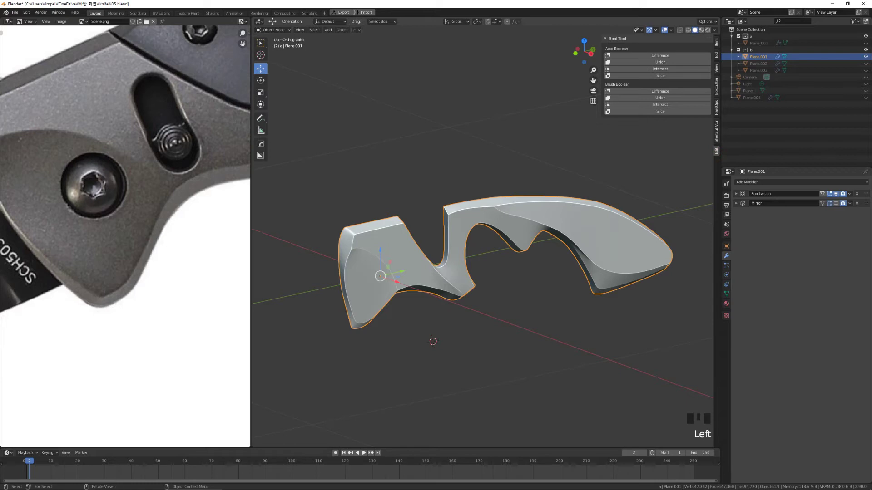
# Locate Bool Tool's Auto Boolean and Brush Boolean operations in the sidebar with the handle scale selected
pyautogui.click(616, 39)
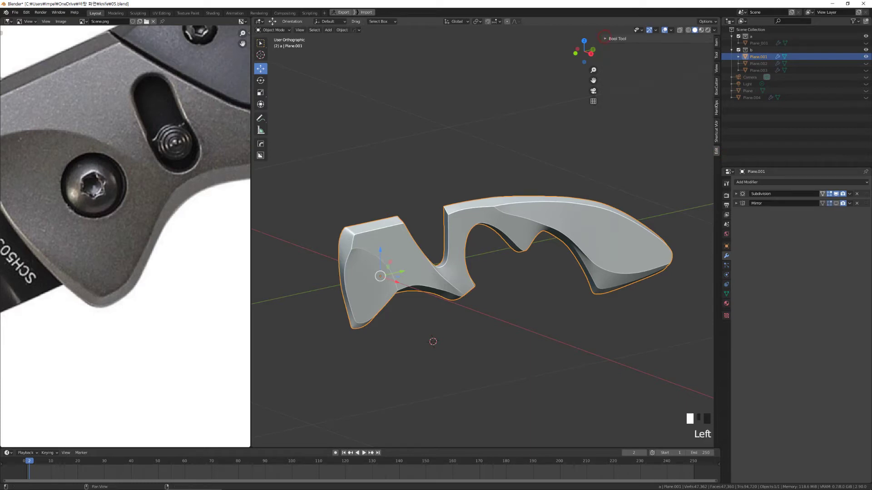
pyautogui.click(716, 42)
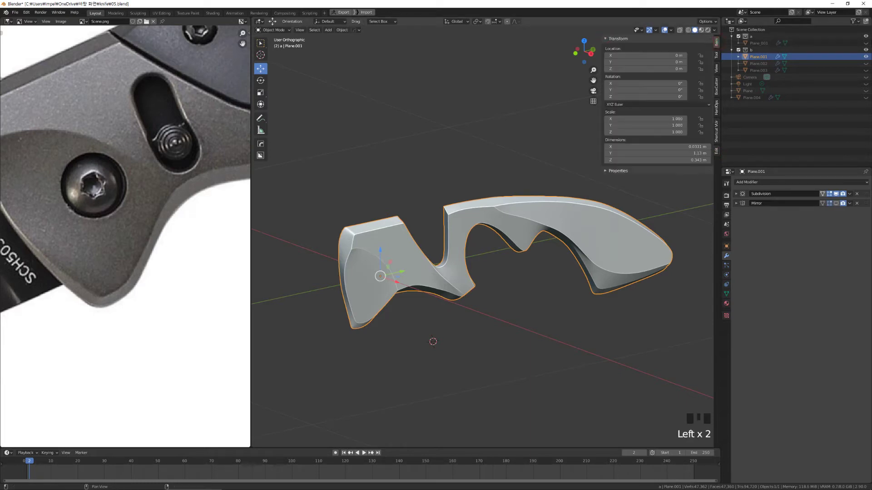
pyautogui.click(716, 55)
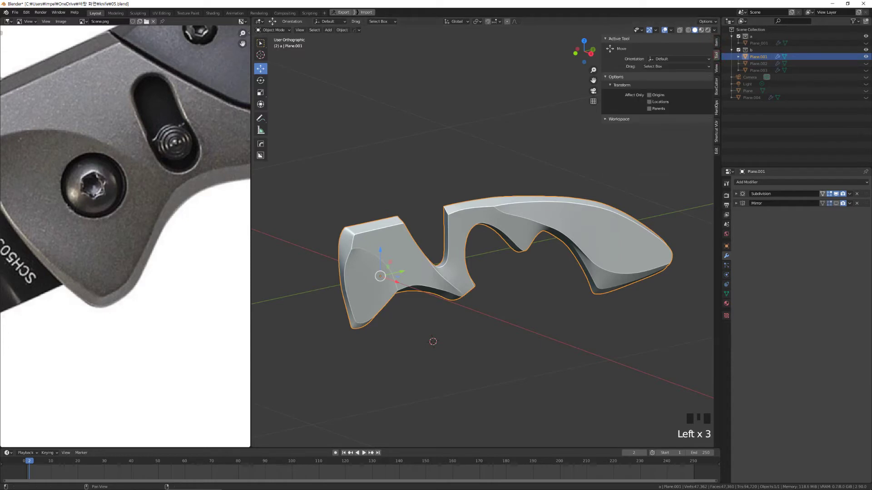
pyautogui.click(617, 39)
pyautogui.click(530, 162)
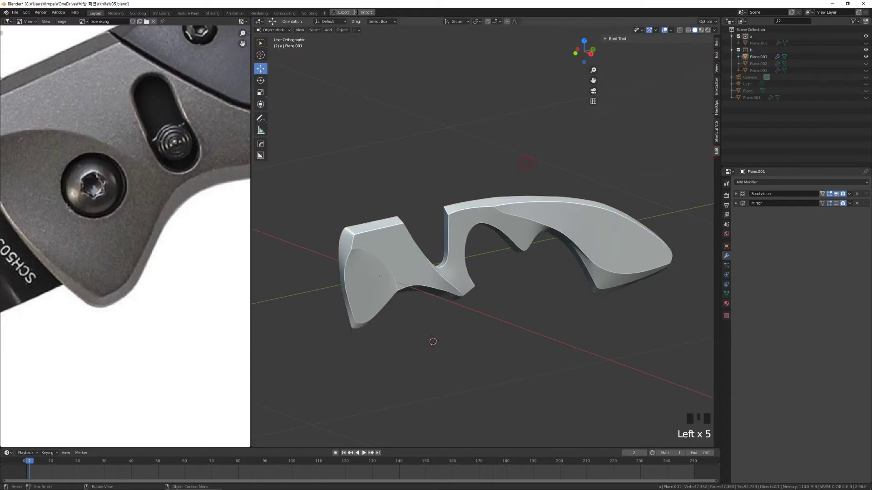
pyautogui.click(537, 222)
pyautogui.click(716, 151)
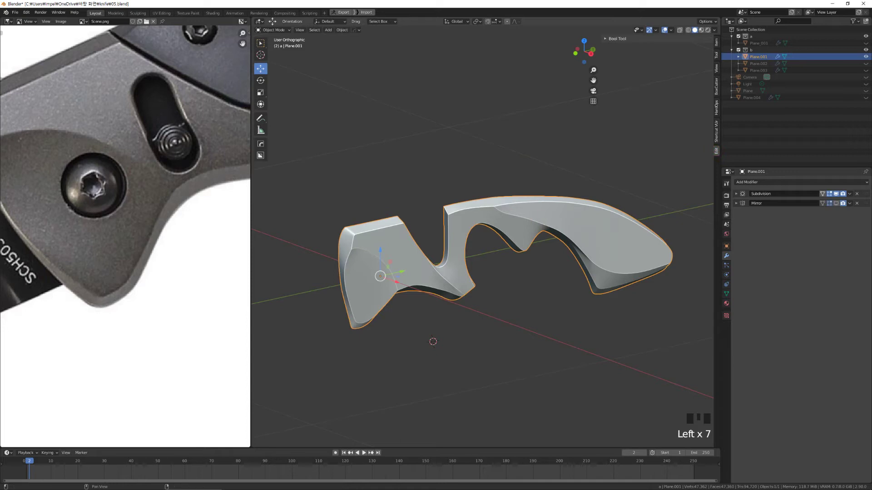
pyautogui.click(616, 39)
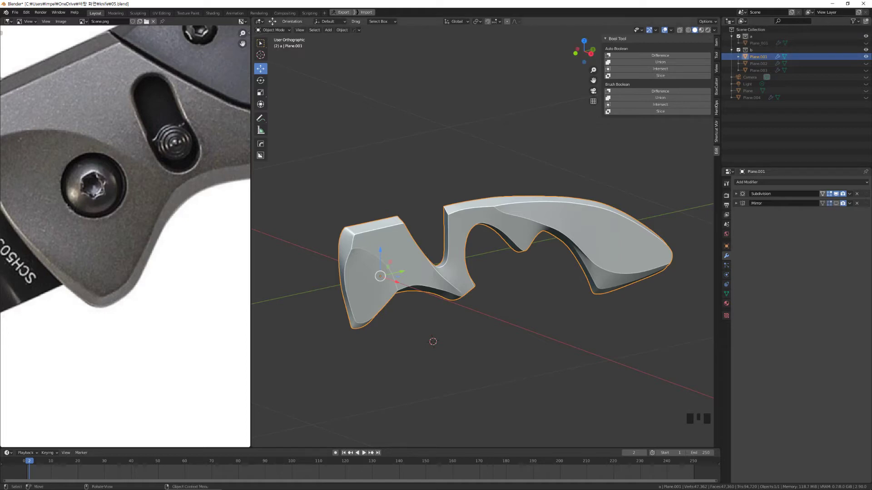
# Deselect the handle scale and try placing the 3D cursor at several different points around it
pyautogui.moveTo(500, 273); pyautogui.dragTo(507, 275, button='middle')
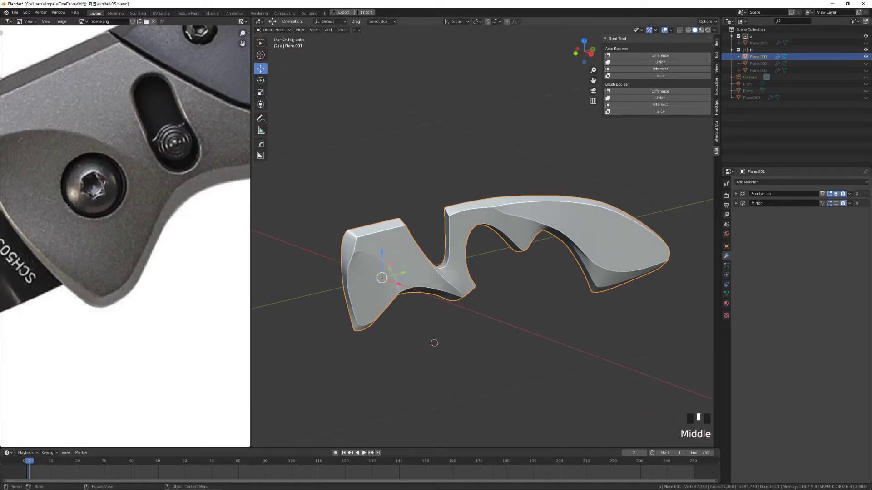
pyautogui.click(451, 163)
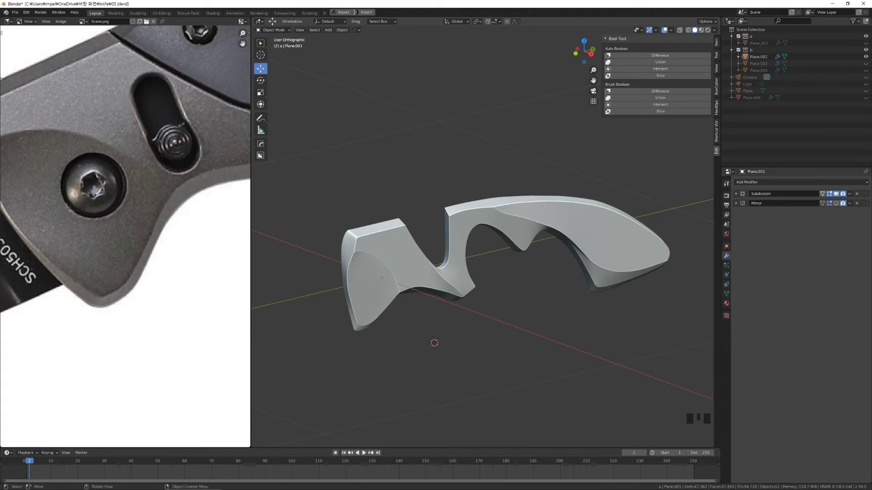
pyautogui.moveTo(499, 272); pyautogui.dragTo(459, 277, button='middle')
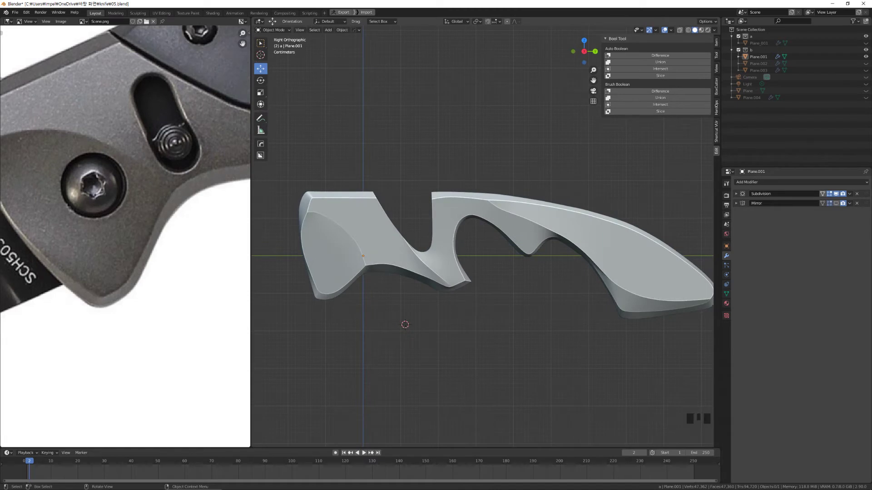
pyautogui.moveTo(454, 272); pyautogui.dragTo(463, 291, button='middle')
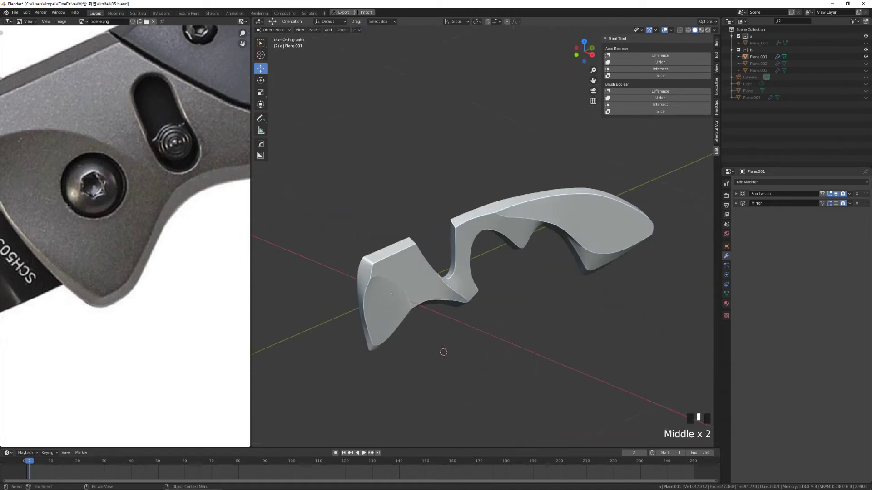
pyautogui.moveTo(463, 291); pyautogui.dragTo(447, 275, button='middle')
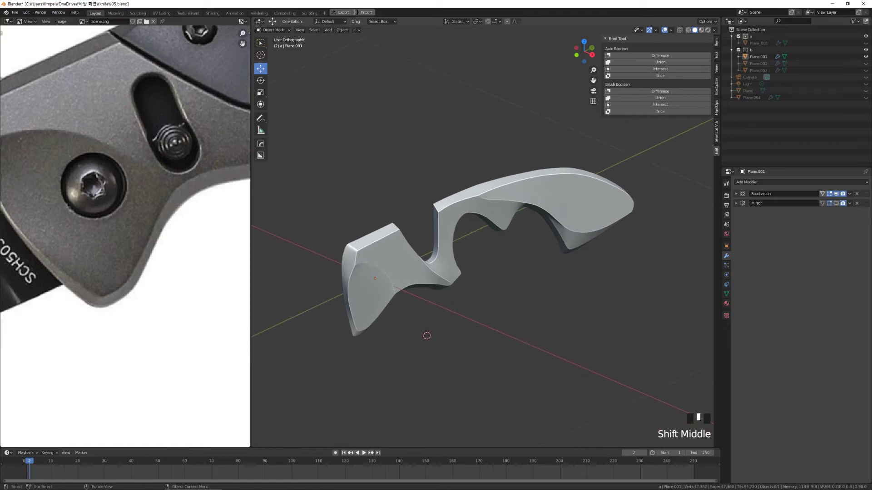
pyautogui.keyDown('shift'); pyautogui.rightClick(398, 263); pyautogui.keyUp('shift')
pyautogui.moveTo(399, 263); pyautogui.dragTo(459, 268, button='middle')
pyautogui.keyDown('shift'); pyautogui.rightClick(493, 199); pyautogui.keyUp('shift')
pyautogui.moveTo(493, 199); pyautogui.dragTo(684, 252, button='middle')
pyautogui.keyDown('shift'); pyautogui.rightClick(523, 209); pyautogui.keyUp('shift')
pyautogui.keyDown('shift'); pyautogui.rightClick(485, 230); pyautogui.keyUp('shift')
pyautogui.keyDown('shift'); pyautogui.rightClick(556, 219); pyautogui.keyUp('shift')
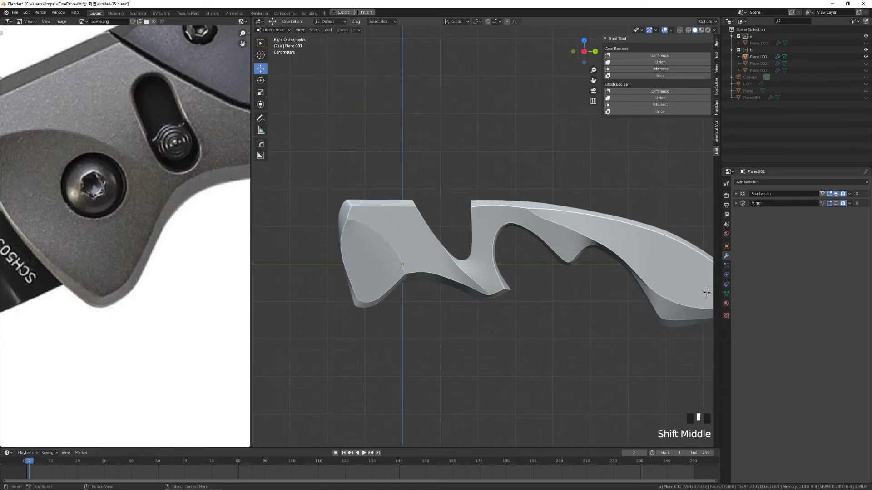
# Place the 3D cursor in the right view at the screw position on the front end of the handle scale
pyautogui.keyDown('shift'); pyautogui.rightClick(368, 259); pyautogui.keyUp('shift')
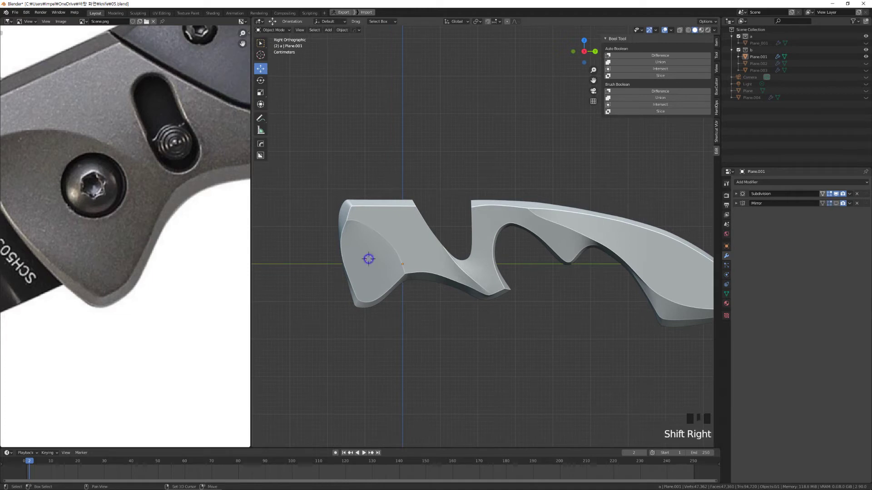
pyautogui.keyDown('shift'); pyautogui.rightClick(374, 251); pyautogui.keyUp('shift')
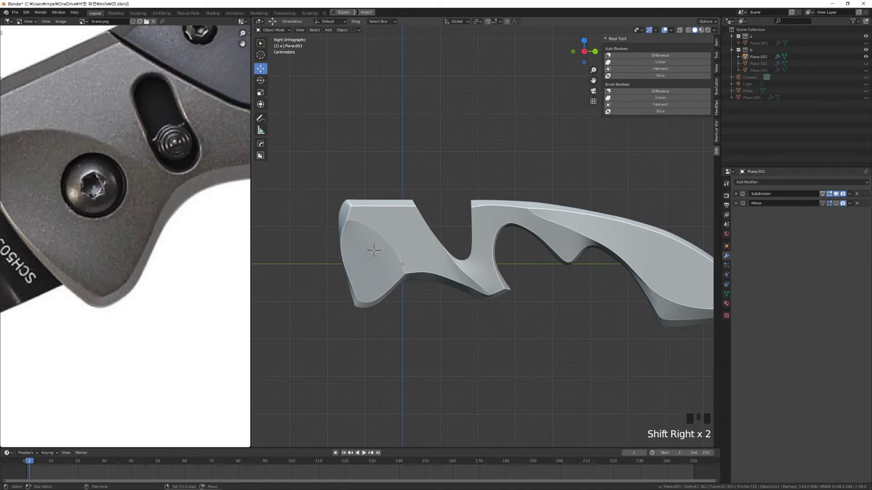
pyautogui.moveTo(374, 250); pyautogui.dragTo(409, 257, button='middle')
pyautogui.scroll(4, 483, 273)
pyautogui.scroll(-4, 483, 273)
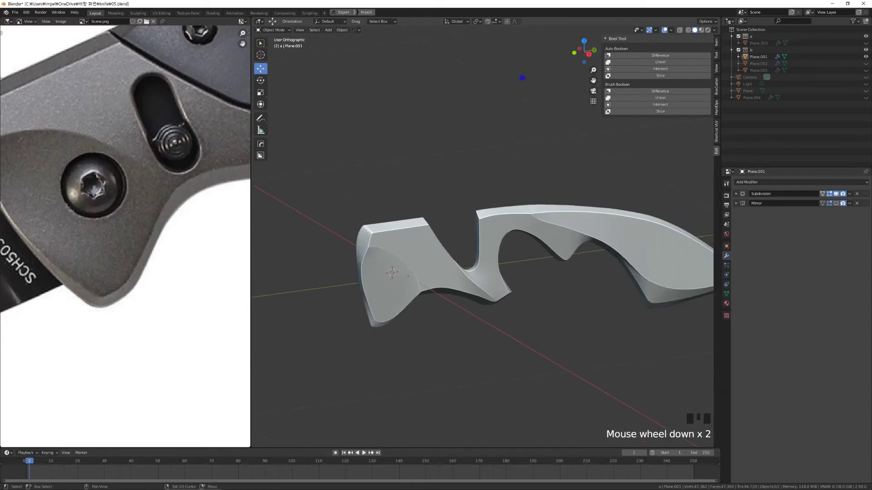
pyautogui.keyDown('shift'); pyautogui.rightClick(522, 78); pyautogui.keyUp('shift')
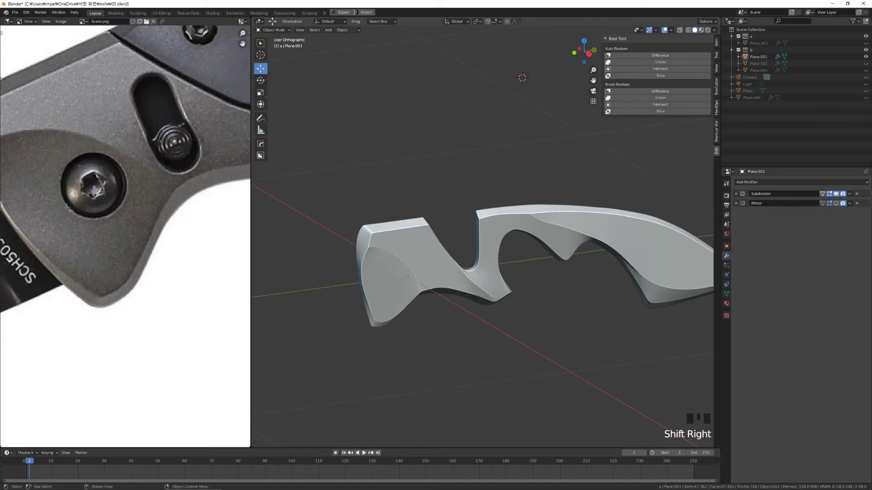
pyautogui.keyDown('alt'); pyautogui.moveTo(411, 268); pyautogui.dragTo(386, 257, button='middle'); pyautogui.keyUp('alt')
pyautogui.keyDown('shift'); pyautogui.rightClick(375, 254); pyautogui.keyUp('shift')
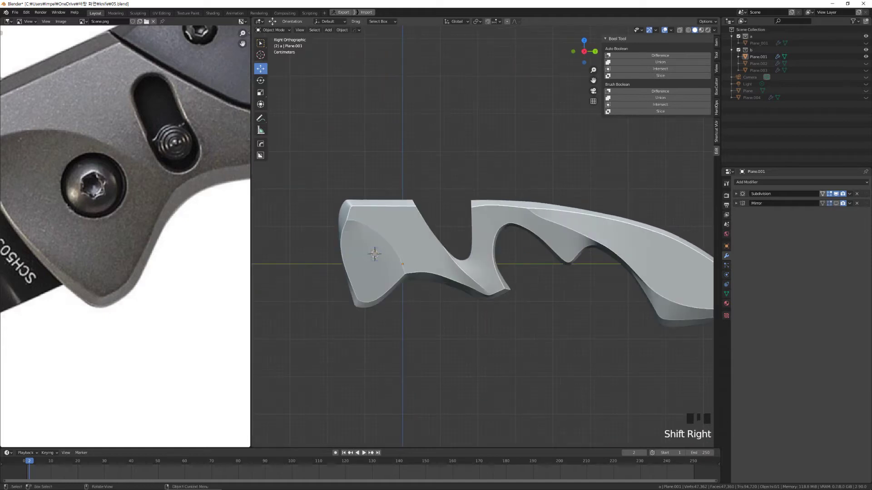
pyautogui.moveTo(374, 254)
pyautogui.mouseDown(button='middle')
pyautogui.moveTo(397, 257)
pyautogui.moveTo(385, 259)
pyautogui.mouseUp(button='middle')
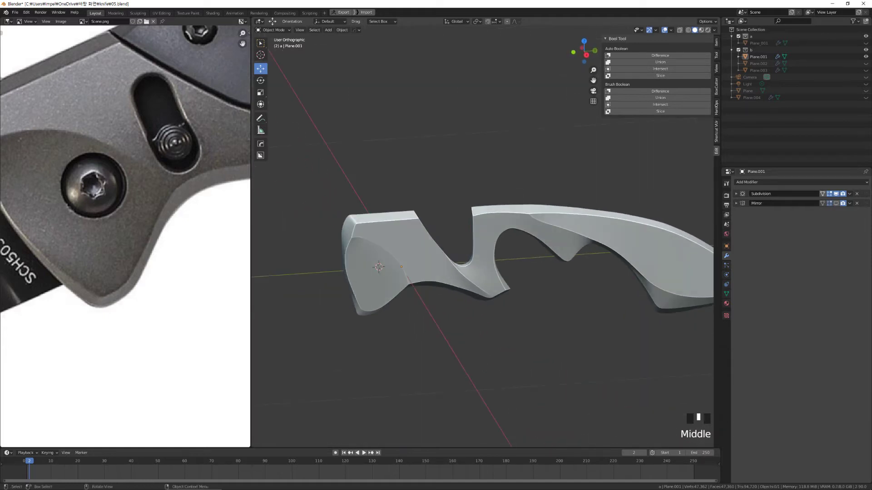
# Add a mesh cylinder at the 3D cursor
pyautogui.hotkey('shift', 'a')
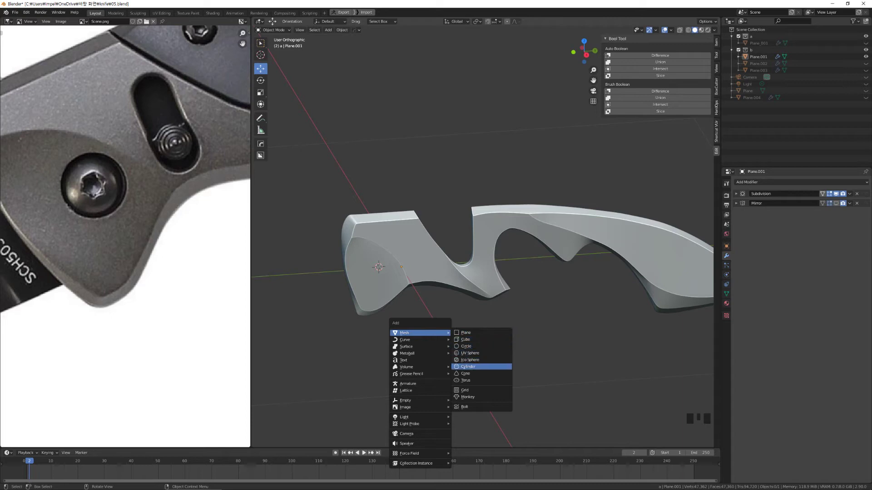
pyautogui.click(469, 367)
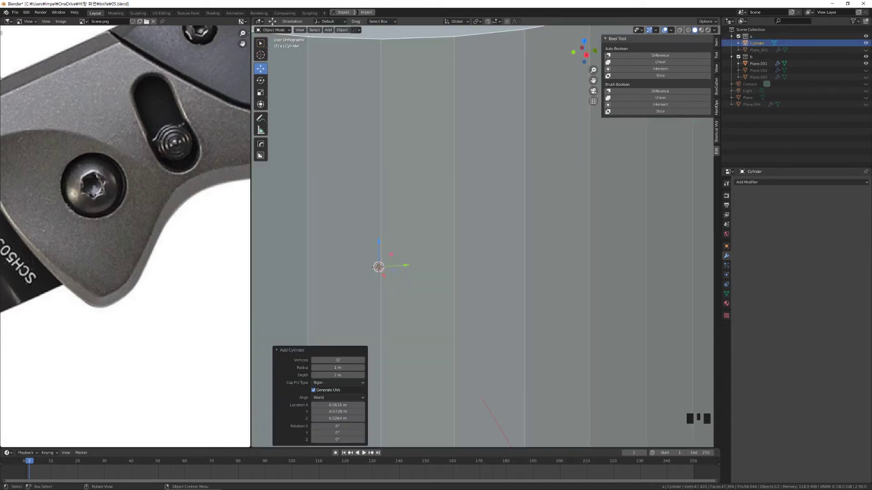
pyautogui.scroll(2, 483, 236)
pyautogui.scroll(-6, 482, 236)
pyautogui.scroll(-2, 483, 236)
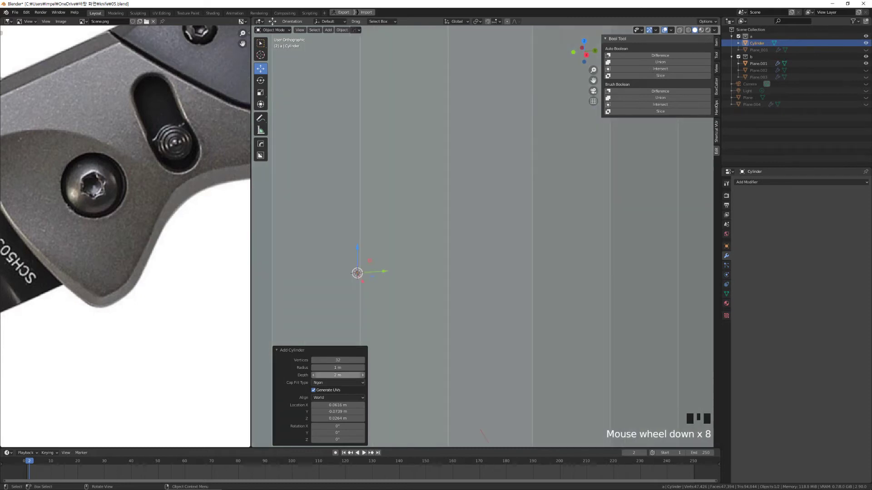
# Reduce the new cylinder's radius to 0.06 m
pyautogui.click(342, 368)
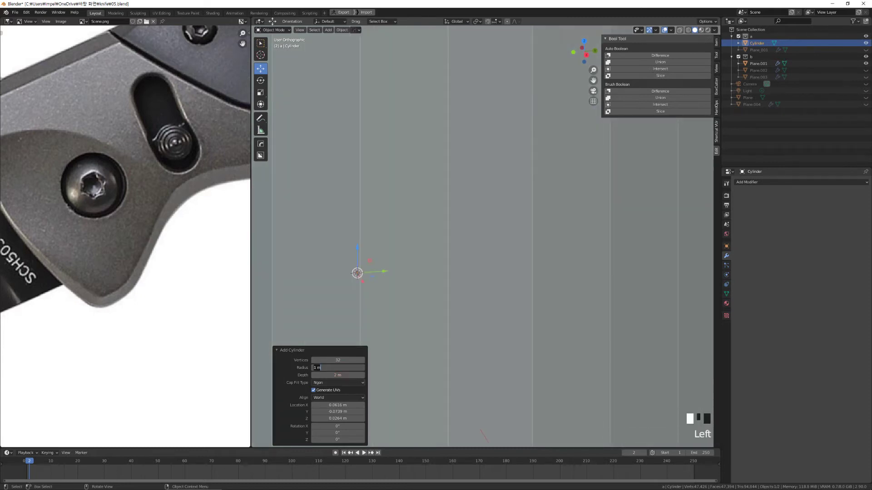
pyautogui.click(340, 368)
pyautogui.click(339, 375)
pyautogui.click(338, 368)
pyautogui.click(328, 376)
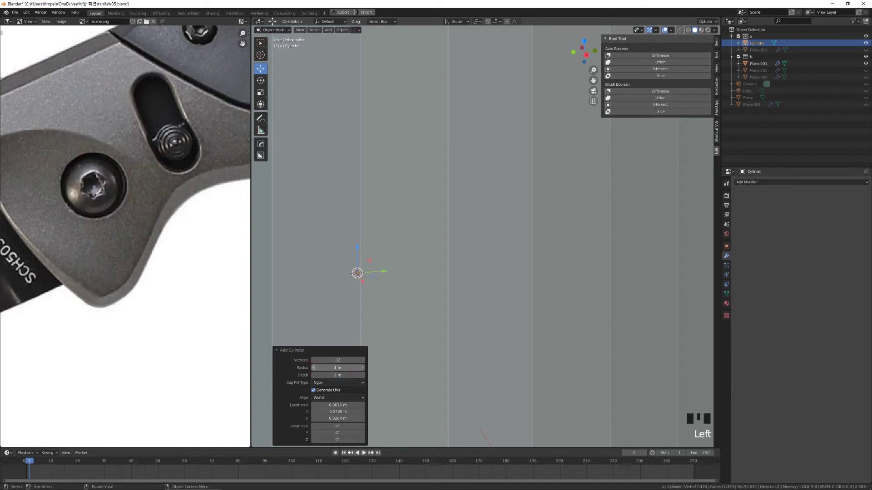
pyautogui.click(313, 367)
pyautogui.click(314, 368)
pyautogui.click(314, 368)
pyautogui.click(314, 368)
pyautogui.click(313, 368)
pyautogui.click(313, 368)
pyautogui.click(314, 368)
pyautogui.click(313, 368)
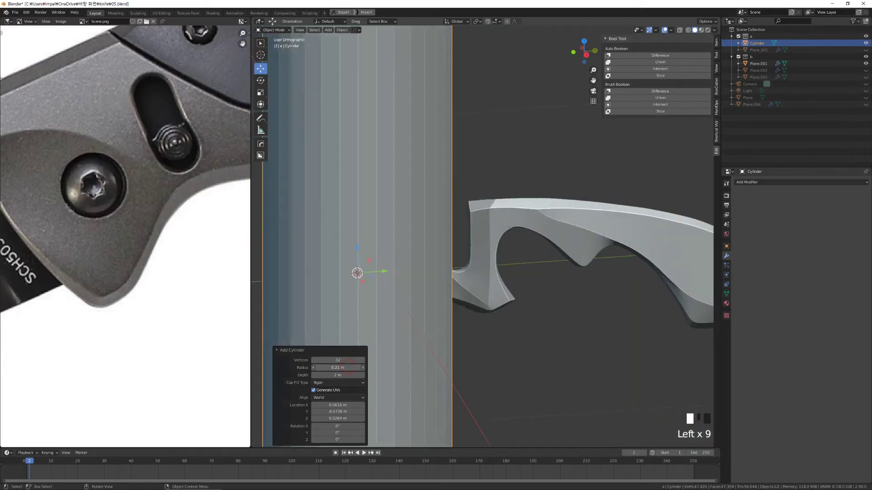
pyautogui.click(314, 368)
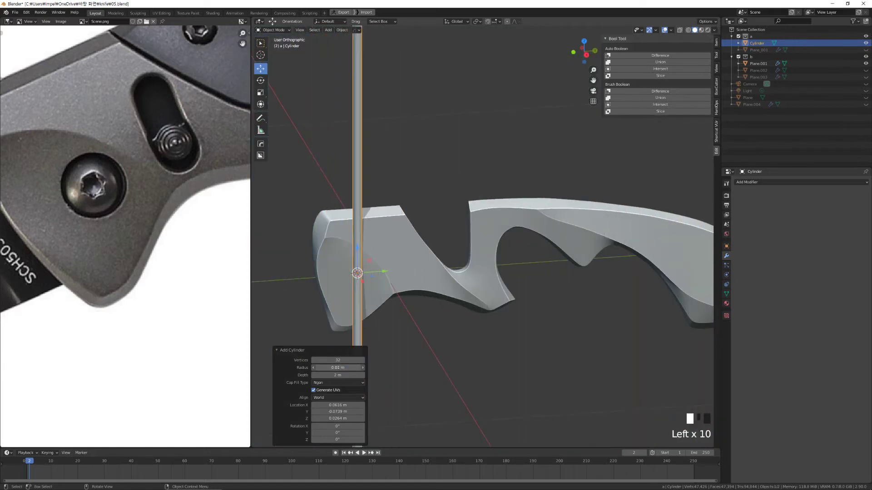
# Set the cylinder's depth to 0.06 m and its radius to 0.04 m
pyautogui.click(313, 375)
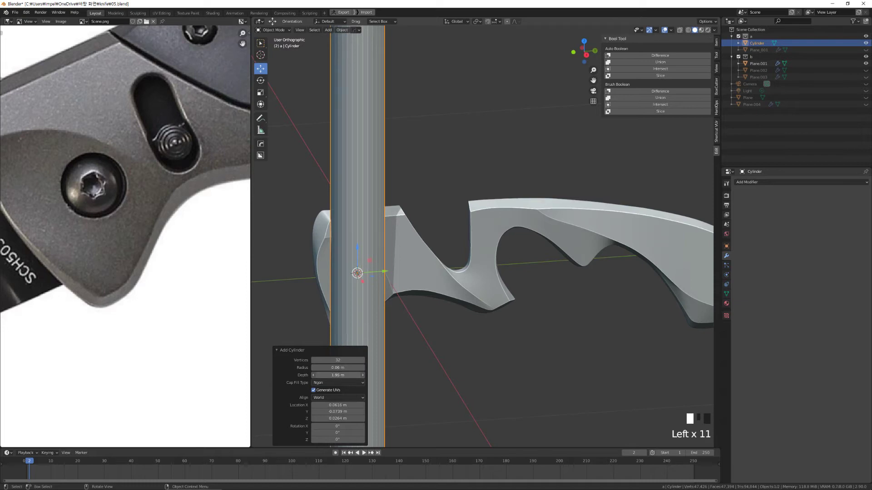
pyautogui.click(313, 375)
pyautogui.moveTo(338, 375); pyautogui.dragTo(317, 375)
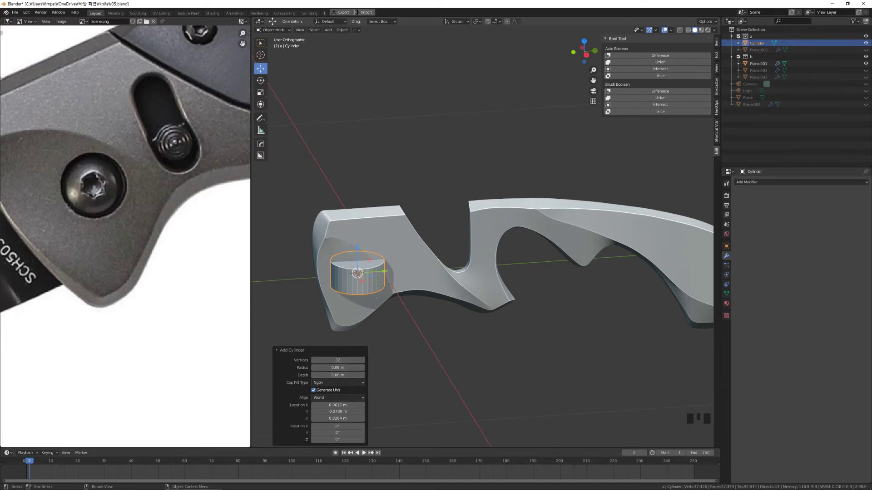
pyautogui.click(338, 368)
pyautogui.click(338, 375)
pyautogui.moveTo(338, 368); pyautogui.dragTo(328, 368)
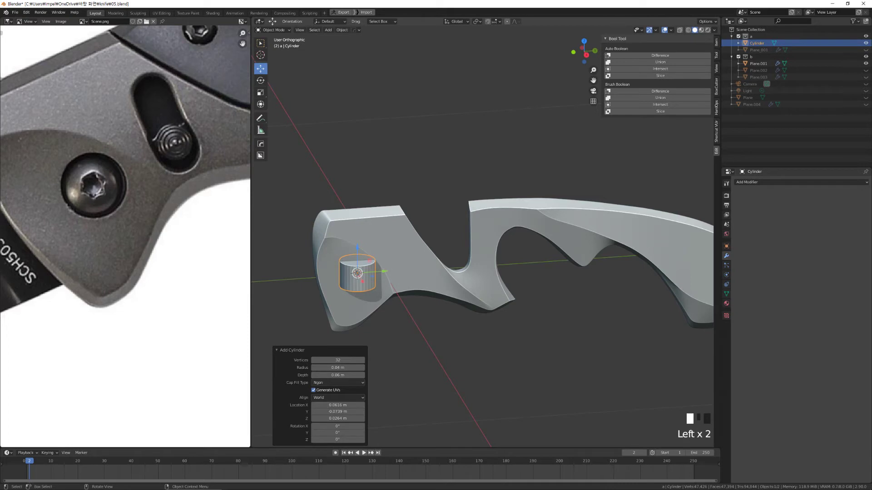
# Scale the cylinder down uniformly by a factor of 0.720
pyautogui.click(444, 356)
pyautogui.moveTo(443, 356); pyautogui.dragTo(463, 340, button='middle')
pyautogui.click(375, 267)
pyautogui.moveTo(375, 267); pyautogui.dragTo(382, 275, button='middle')
pyautogui.press('s')
pyautogui.click(382, 274)
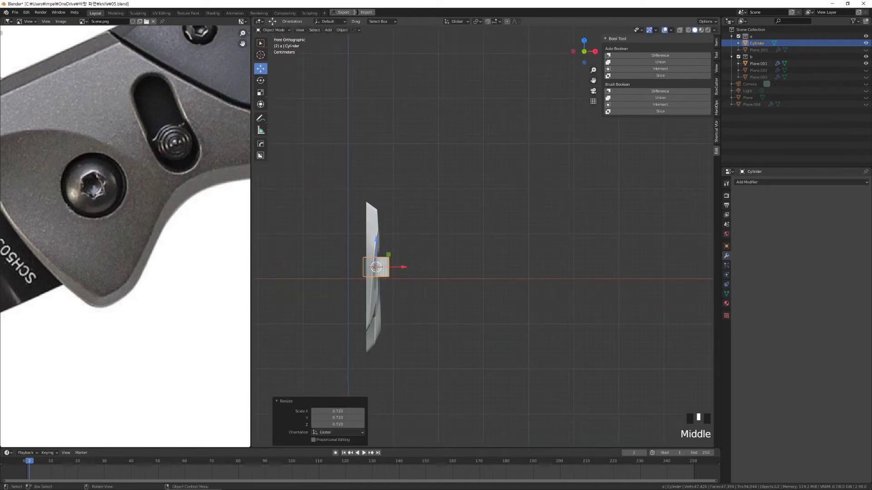
# Rotate the cylinder 90° in the front view so its axis runs through the thickness of the handle scale
pyautogui.press('r')
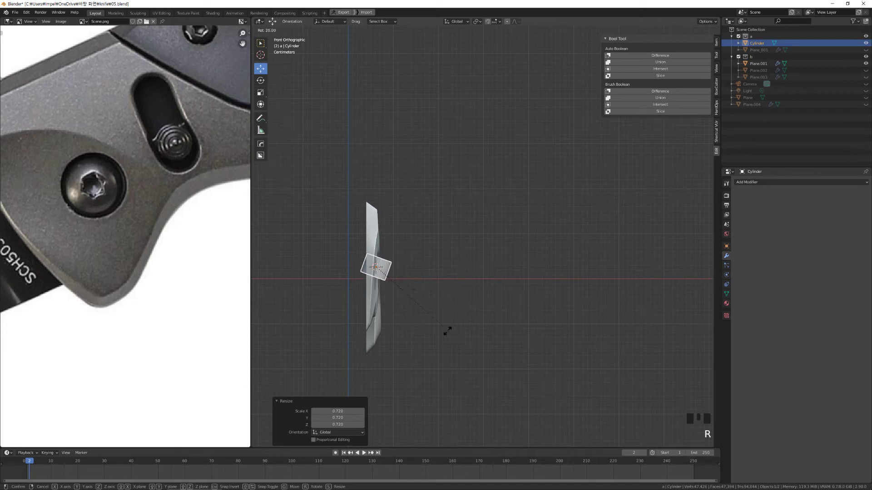
pyautogui.click(357, 317)
pyautogui.moveTo(357, 318); pyautogui.dragTo(409, 309, button='middle')
pyautogui.keyDown('shift'); pyautogui.moveTo(481, 245); pyautogui.dragTo(516, 277, button='middle'); pyautogui.keyUp('shift')
pyautogui.scroll(2, 498, 248)
pyautogui.keyDown('shift'); pyautogui.moveTo(516, 277); pyautogui.dragTo(648, 272, button='middle'); pyautogui.keyUp('shift')
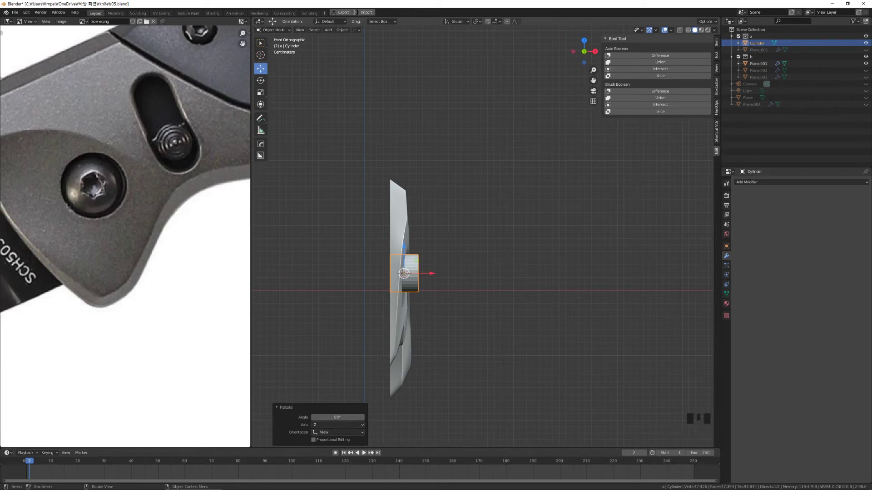
# Stretch the cylinder along the global X axis so it extends past both sides of the handle scale
pyautogui.press('s')
pyautogui.press('x')
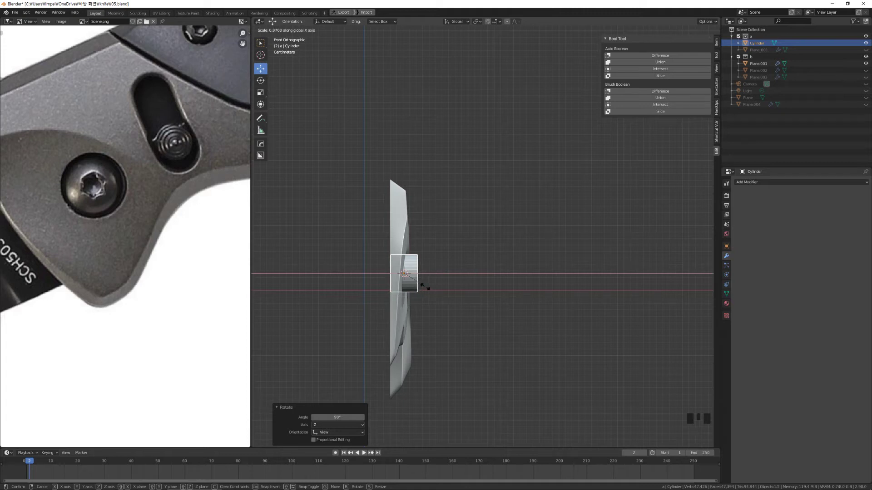
pyautogui.press('x')
pyautogui.press('x')
pyautogui.press('z')
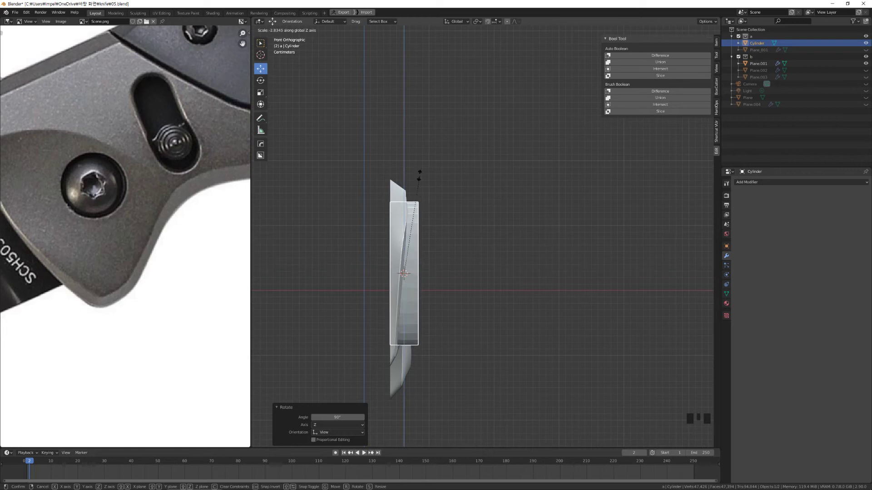
pyautogui.press('x')
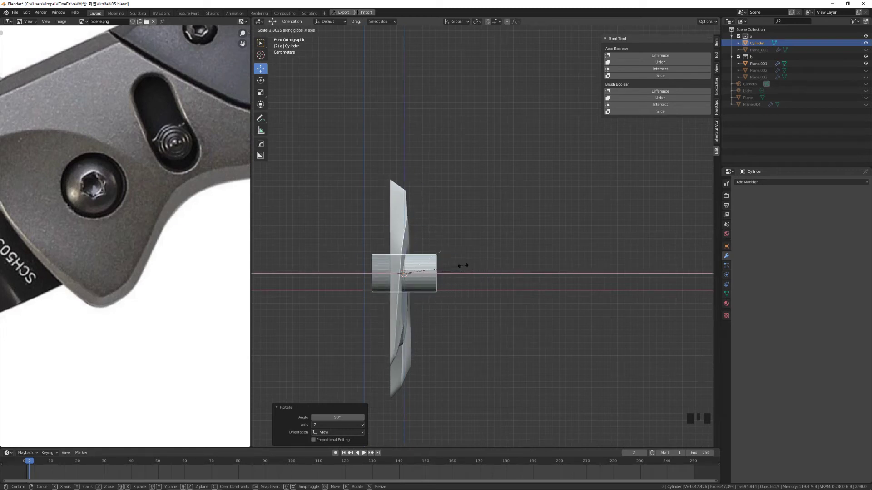
pyautogui.click(538, 273)
# Fine-tune the cylinder's overall size for the screw hole and deselect it
pyautogui.moveTo(538, 273); pyautogui.dragTo(501, 247, button='middle')
pyautogui.press('s')
pyautogui.click(467, 296)
pyautogui.moveTo(467, 297); pyautogui.dragTo(558, 345, button='middle')
pyautogui.click(565, 347)
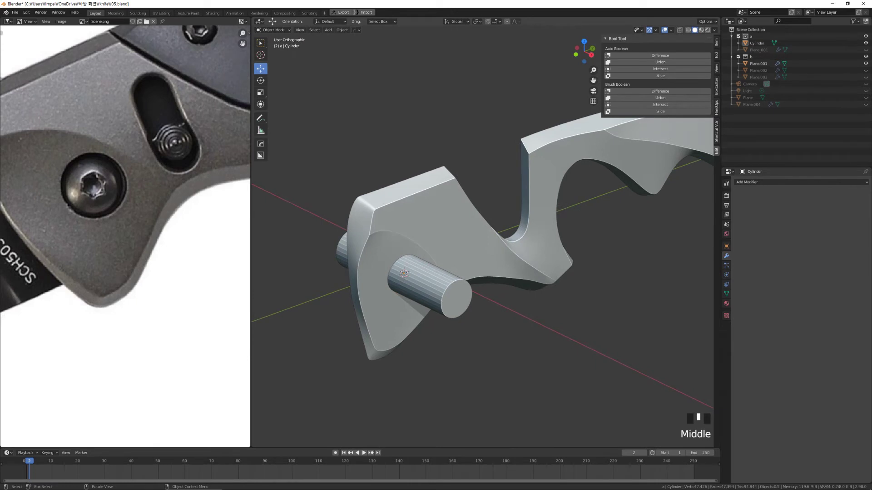
pyautogui.moveTo(558, 345); pyautogui.dragTo(545, 345, button='middle')
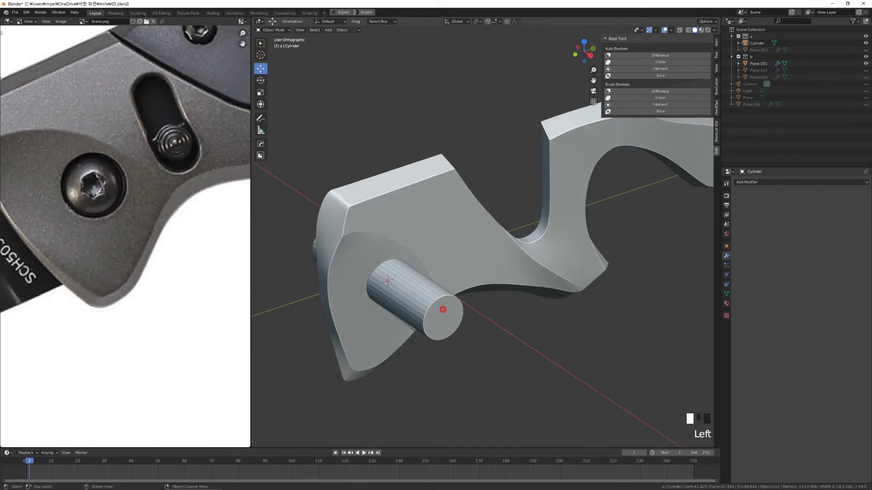
pyautogui.scroll(-3, 493, 328)
# Try the boolean selection order by selecting the cylinder and adding the handle scale, and clear the selection
pyautogui.click(494, 328)
pyautogui.click(459, 278)
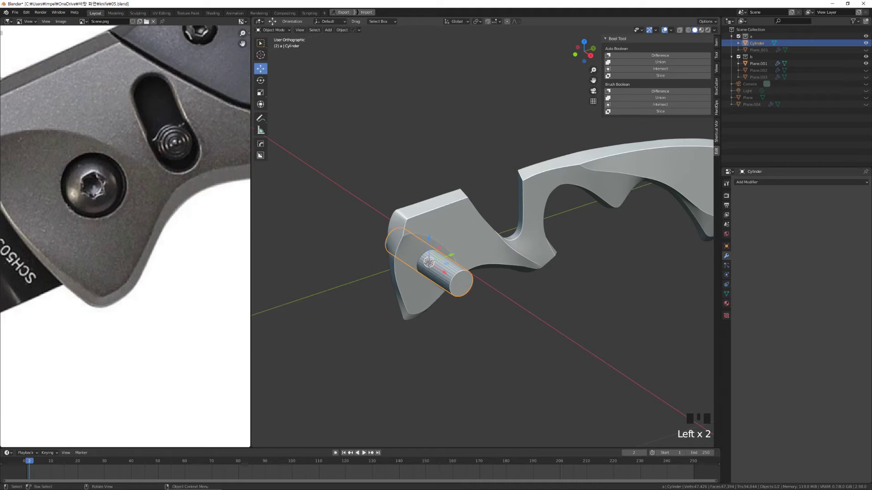
pyautogui.press('shift')
pyautogui.keyDown('shift'); pyautogui.click(435, 258); pyautogui.keyUp('shift')
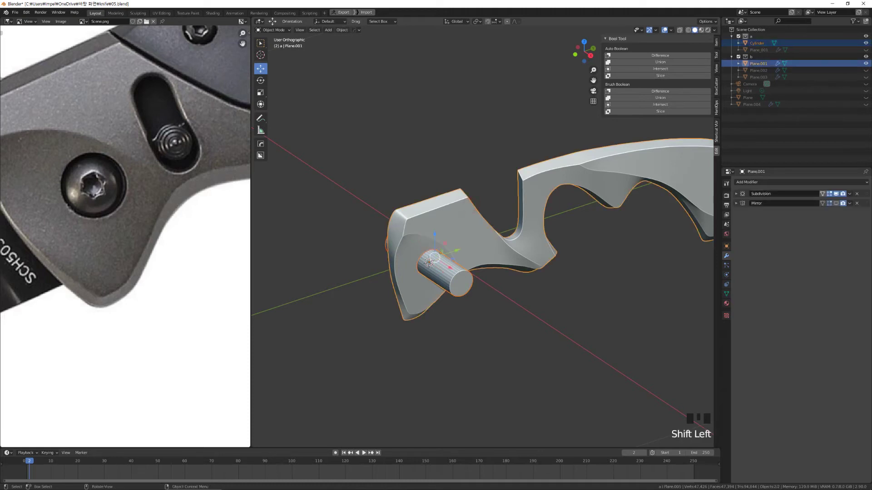
pyautogui.moveTo(435, 258); pyautogui.dragTo(500, 318, button='middle')
pyautogui.click(503, 319)
pyautogui.click(503, 319)
# Try subtracting the cylinder from the handle scale with an Auto Boolean Difference, keeping the handle scale as the active object
pyautogui.moveTo(503, 319); pyautogui.dragTo(468, 331, button='middle')
pyautogui.click(425, 282)
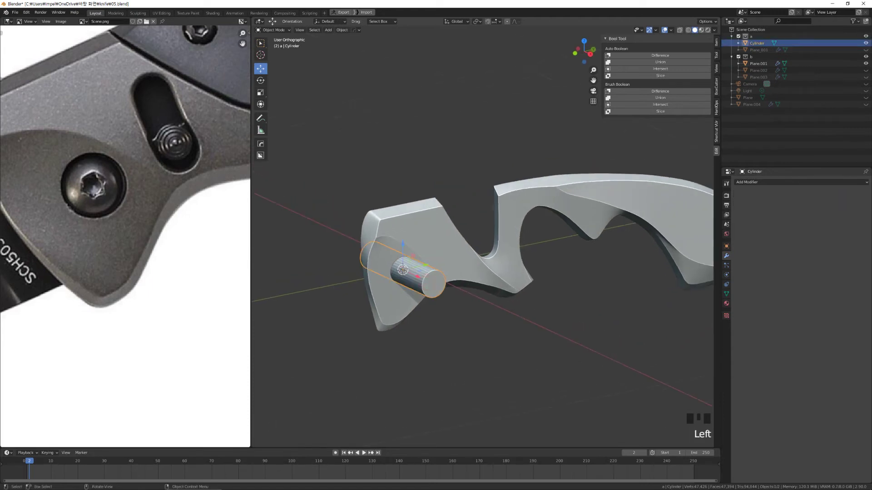
pyautogui.moveTo(426, 282); pyautogui.dragTo(402, 275, button='middle')
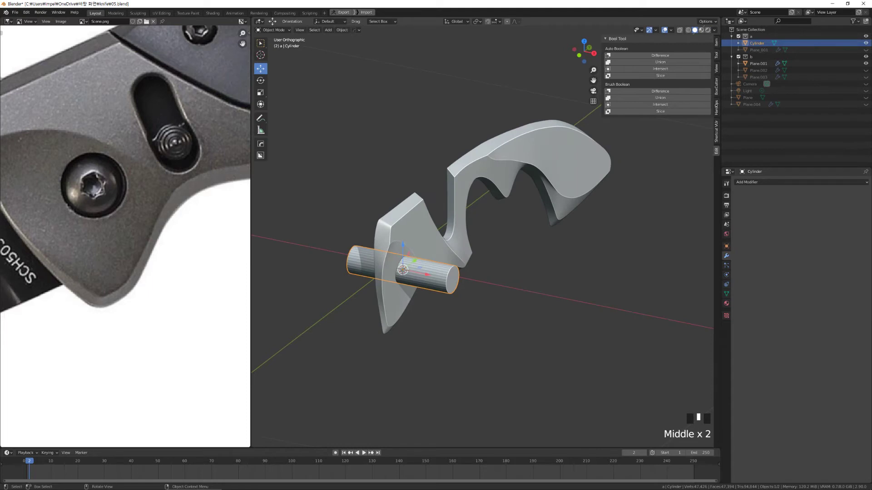
pyautogui.moveTo(402, 275); pyautogui.dragTo(411, 272, button='middle')
pyautogui.keyDown('shift'); pyautogui.click(415, 205); pyautogui.keyUp('shift')
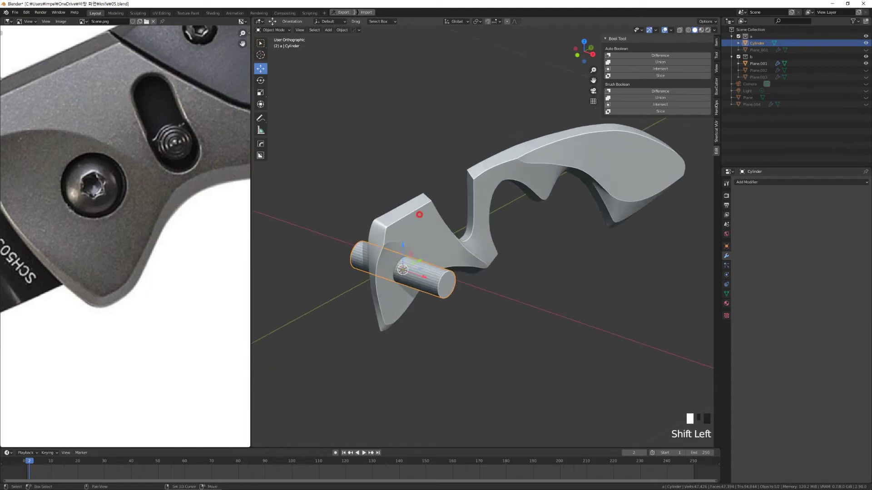
pyautogui.moveTo(415, 205); pyautogui.dragTo(421, 207, button='middle')
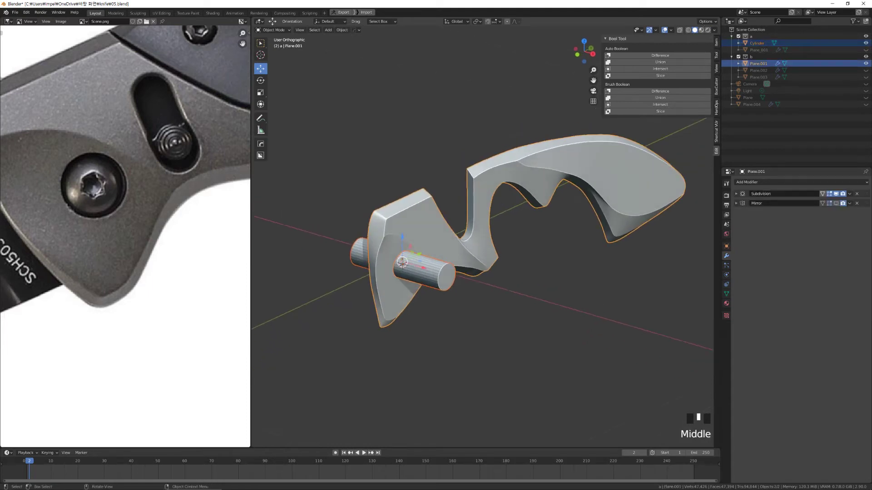
pyautogui.click(716, 151)
pyautogui.hotkey('shift', 'ctrl', 'b')
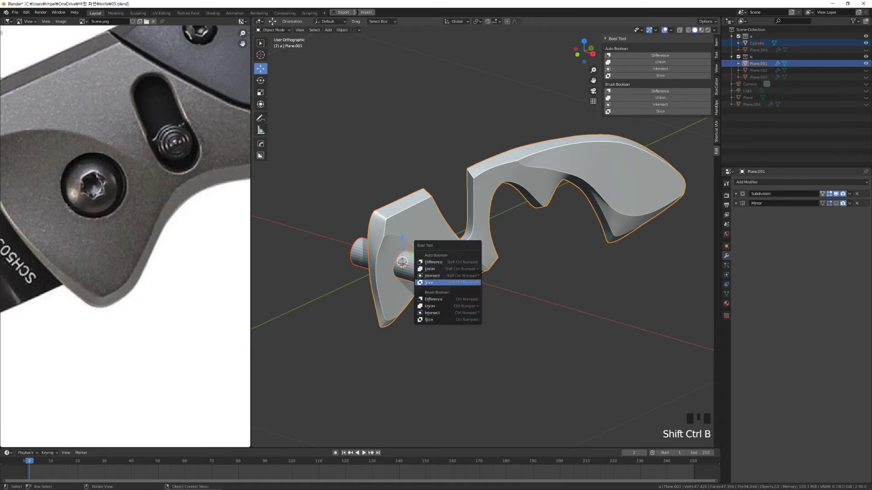
pyautogui.click(447, 262)
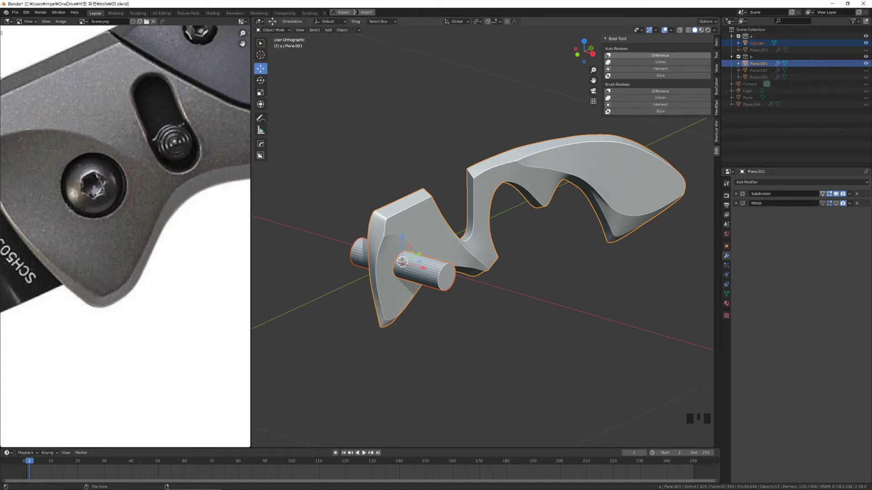
pyautogui.click(657, 55)
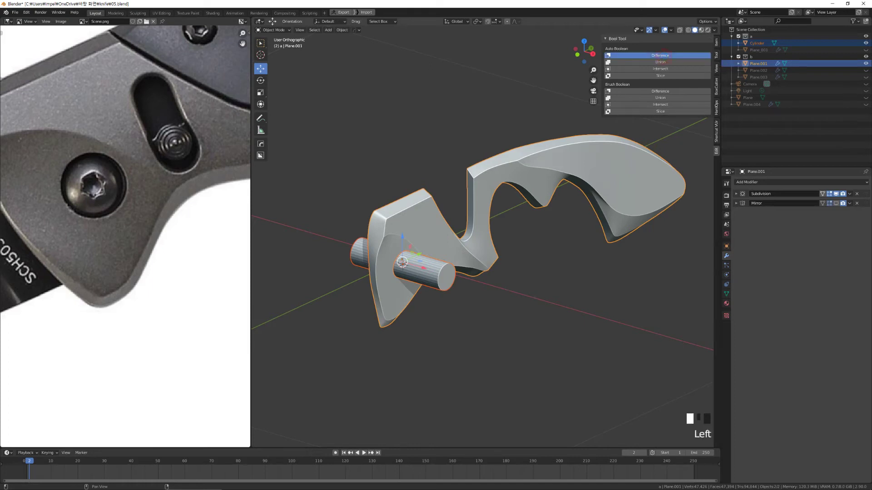
# Examine the screw hole and the handle scale's mesh from several angles
pyautogui.moveTo(513, 255); pyautogui.dragTo(577, 263, button='middle')
pyautogui.scroll(2, 454, 245)
pyautogui.scroll(1, 577, 262)
pyautogui.scroll(2, 482, 236)
pyautogui.keyDown('shift'); pyautogui.moveTo(483, 236); pyautogui.dragTo(495, 236, button='middle'); pyautogui.keyUp('shift')
pyautogui.press('Tab')
pyautogui.press('Tab')
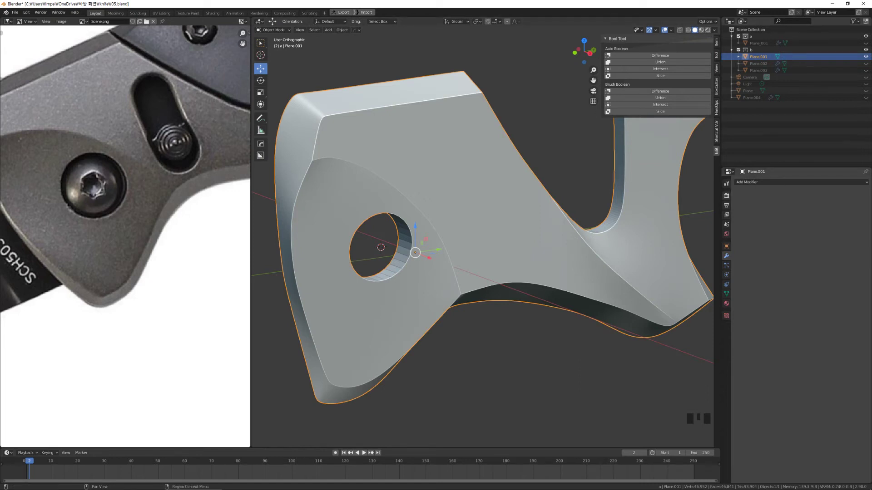
pyautogui.scroll(-5, 484, 236)
pyautogui.scroll(2, 483, 236)
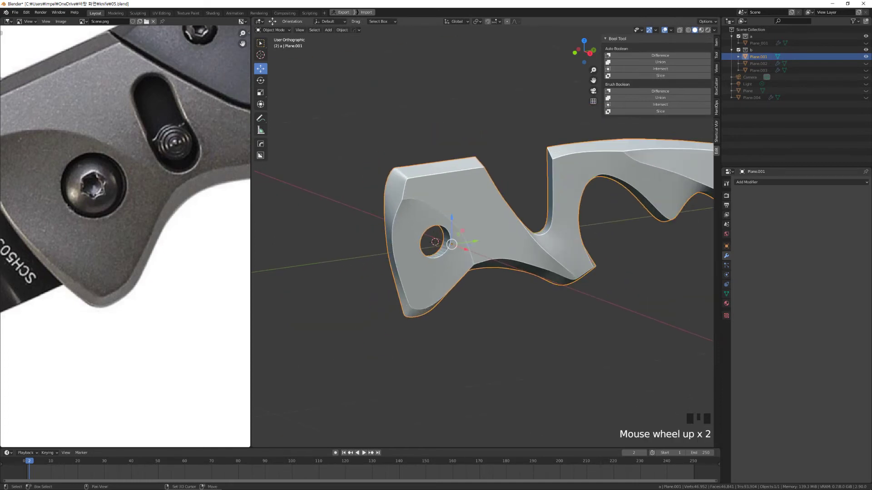
pyautogui.keyDown('shift'); pyautogui.moveTo(484, 236); pyautogui.dragTo(430, 254, button='middle'); pyautogui.keyUp('shift')
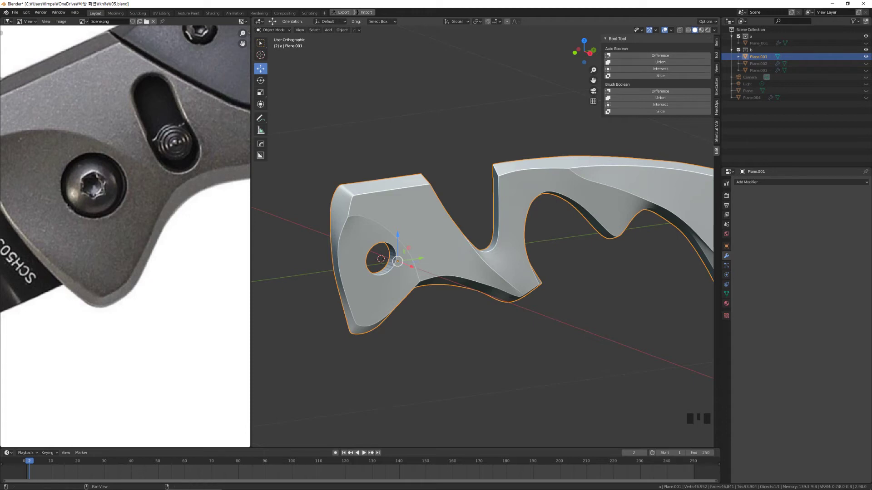
pyautogui.moveTo(536, 273)
pyautogui.mouseDown(button='middle')
pyautogui.moveTo(528, 278)
pyautogui.moveTo(499, 255)
pyautogui.moveTo(480, 258)
pyautogui.moveTo(555, 274)
pyautogui.moveTo(548, 271)
pyautogui.mouseUp(button='middle')
# Undo the difference and try an Auto Boolean Union of the cylinder and the handle scale
pyautogui.hotkey('ctrl', 'z')
pyautogui.hotkey('ctrl', 'z')
pyautogui.hotkey('ctrl', 'z')
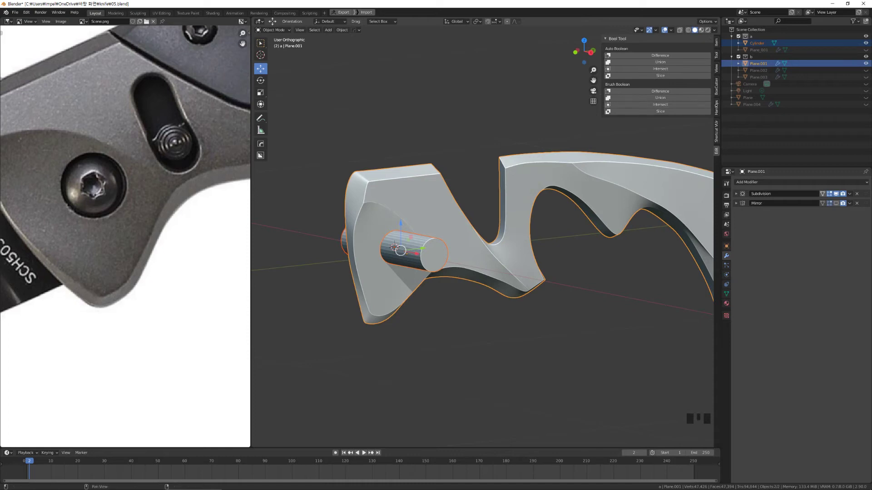
pyautogui.click(660, 62)
# Inspect the seam between the joined cylinder and handle scale up close in Edit Mode
pyautogui.moveTo(545, 272); pyautogui.dragTo(554, 277, button='middle')
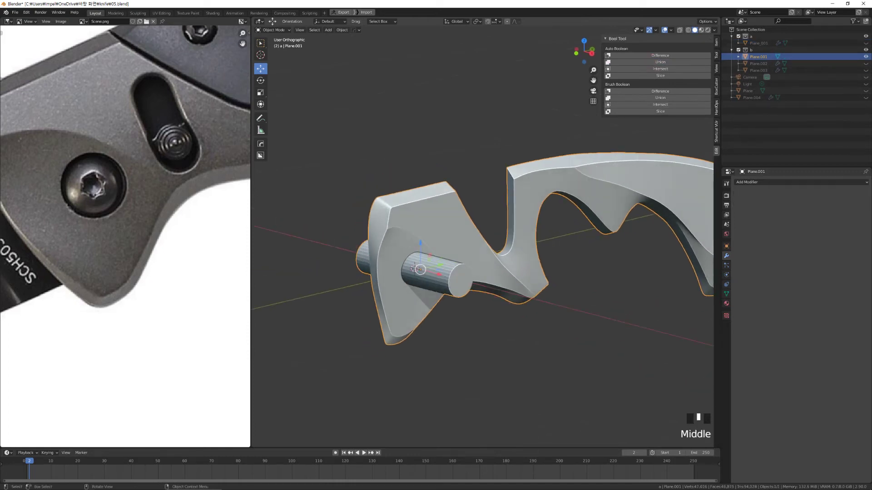
pyautogui.middleClick(554, 277)
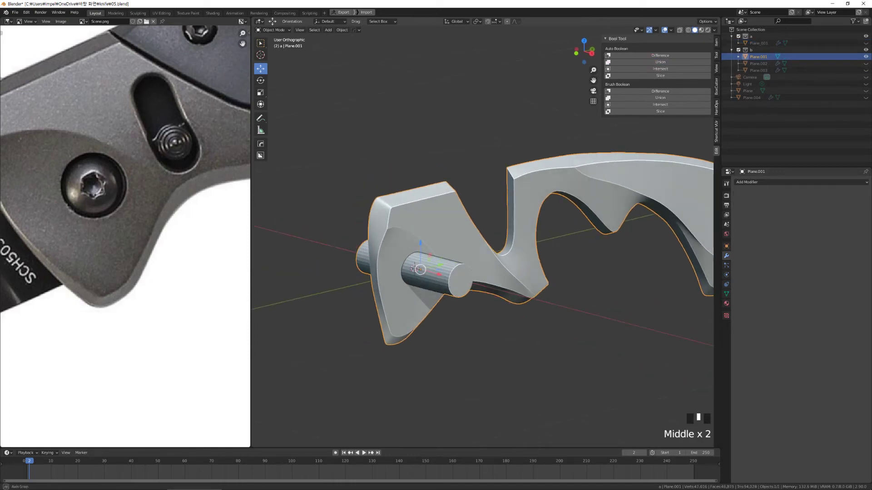
pyautogui.scroll(2, 554, 277)
pyautogui.press('Tab')
pyautogui.scroll(1, 481, 236)
pyautogui.keyDown('shift'); pyautogui.moveTo(481, 236); pyautogui.dragTo(568, 204, button='middle'); pyautogui.keyUp('shift')
pyautogui.scroll(8, 481, 236)
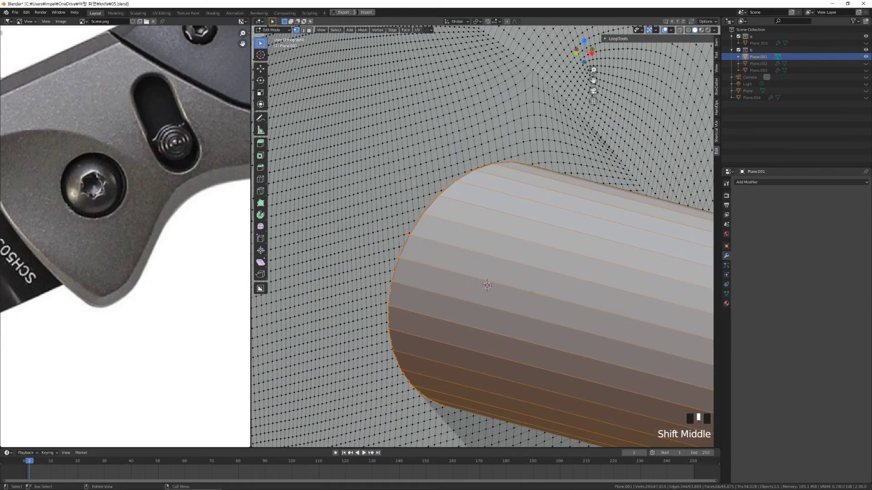
pyautogui.scroll(10, 567, 204)
pyautogui.scroll(-1, 568, 204)
pyautogui.scroll(-6, 482, 236)
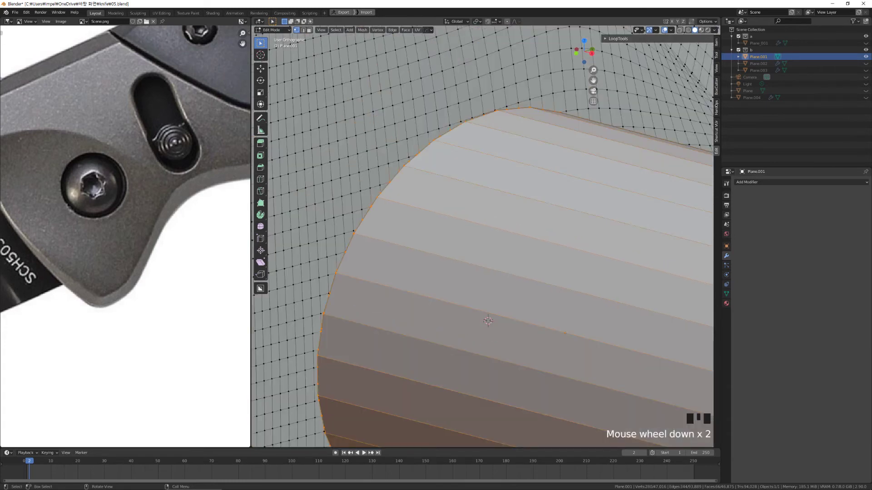
# Try moving a vertex on the seam between the cylinder and the handle scale, and undo it
pyautogui.click(399, 171)
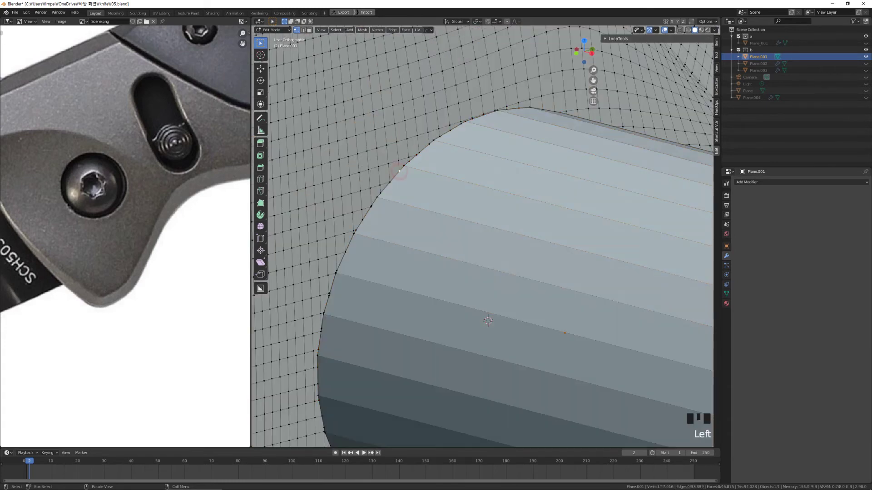
pyautogui.press('g')
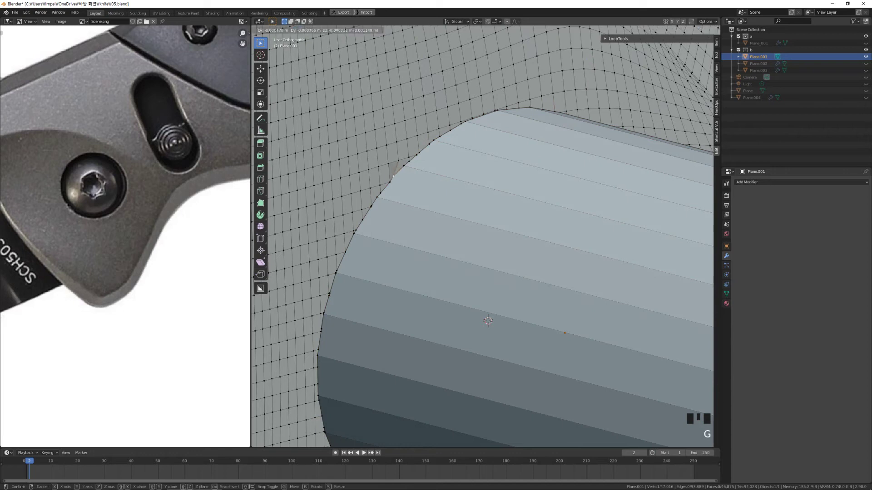
pyautogui.click(410, 196)
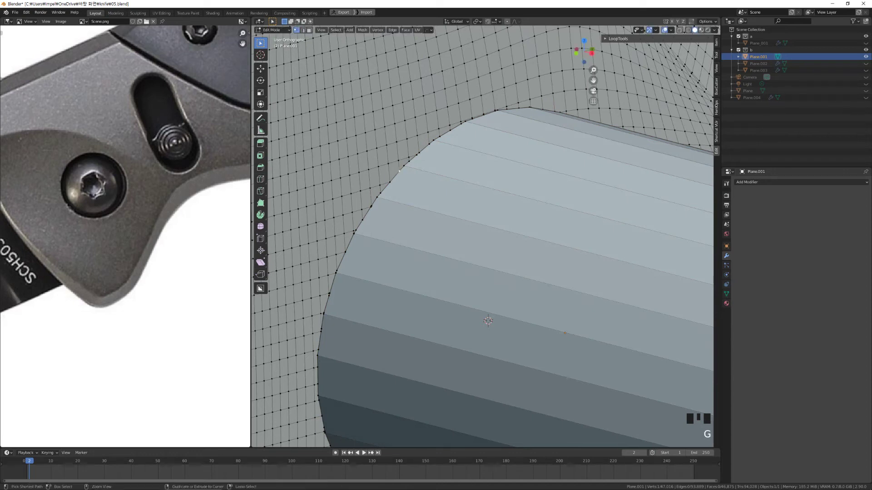
pyautogui.hotkey('ctrl', 'z')
pyautogui.hotkey('ctrl', 'z')
# Undo the union and try an Auto Boolean Intersect of the cylinder and the handle scale
pyautogui.scroll(-9, 482, 236)
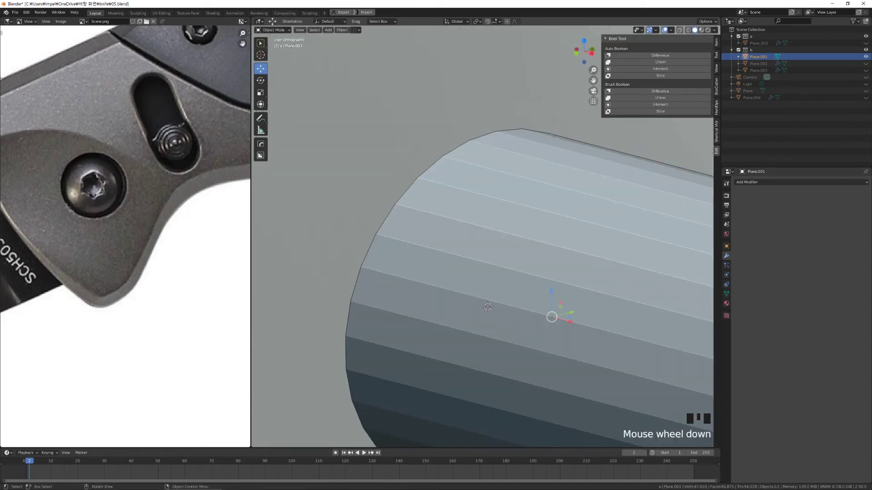
pyautogui.middleClick(482, 236)
pyautogui.moveTo(486, 252); pyautogui.dragTo(441, 280, button='middle')
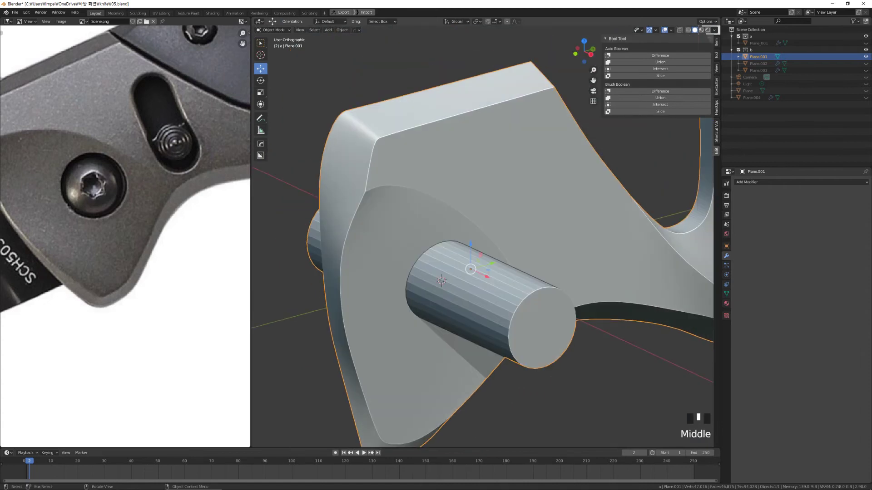
pyautogui.press('Tab')
pyautogui.press('Tab')
pyautogui.hotkey('ctrl', 'z')
pyautogui.hotkey('ctrl', 'z')
pyautogui.hotkey('ctrl', 'z')
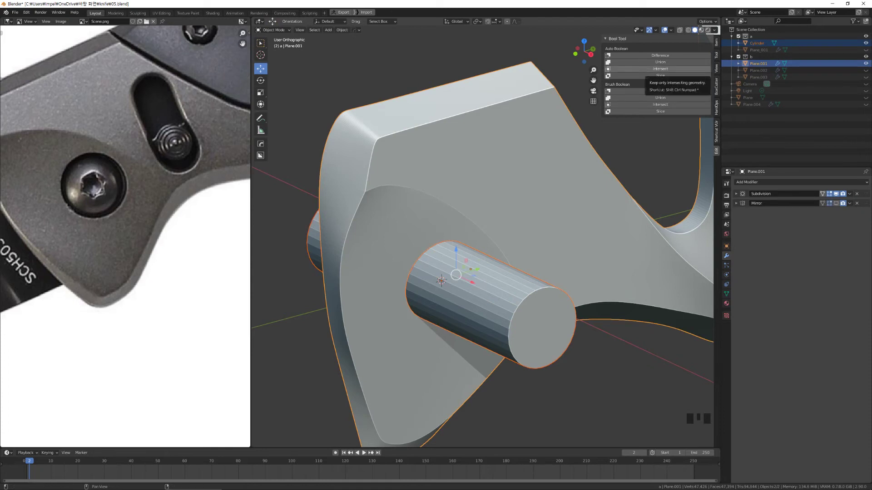
pyautogui.click(660, 69)
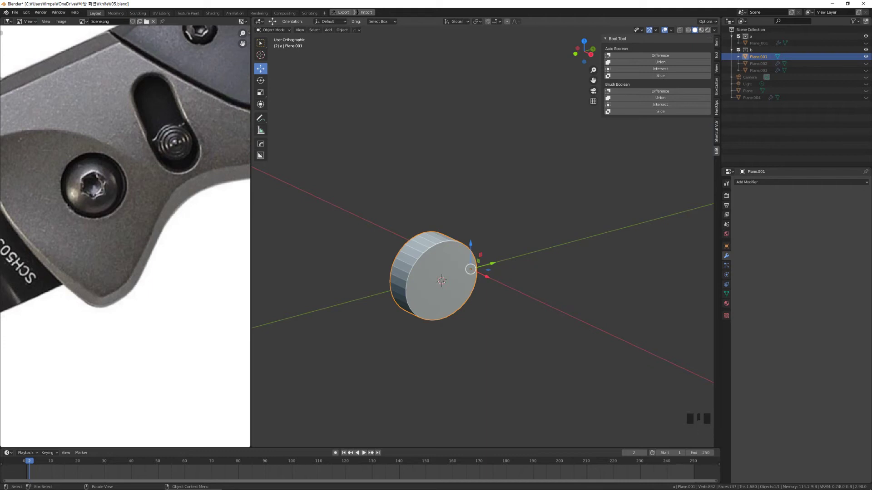
# Undo the intersection and try an Auto Boolean Slice, checking the sliced disc's mesh in Edit Mode
pyautogui.hotkey('ctrl', 'z')
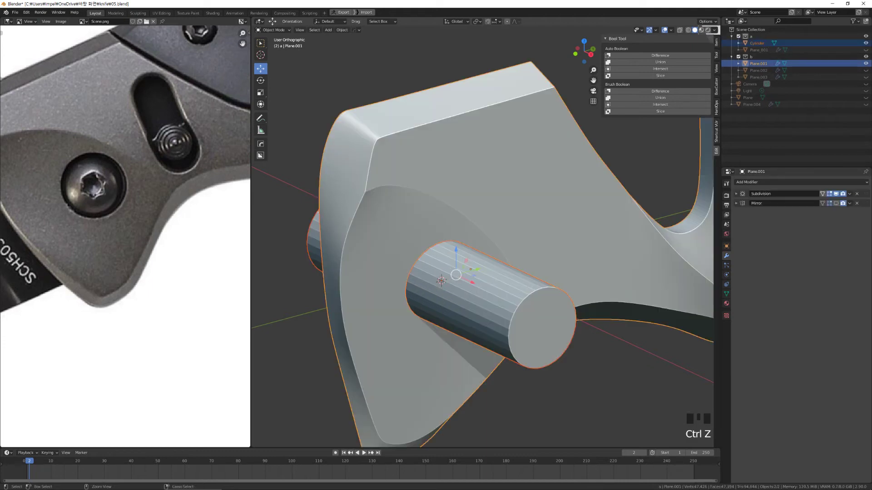
pyautogui.click(672, 76)
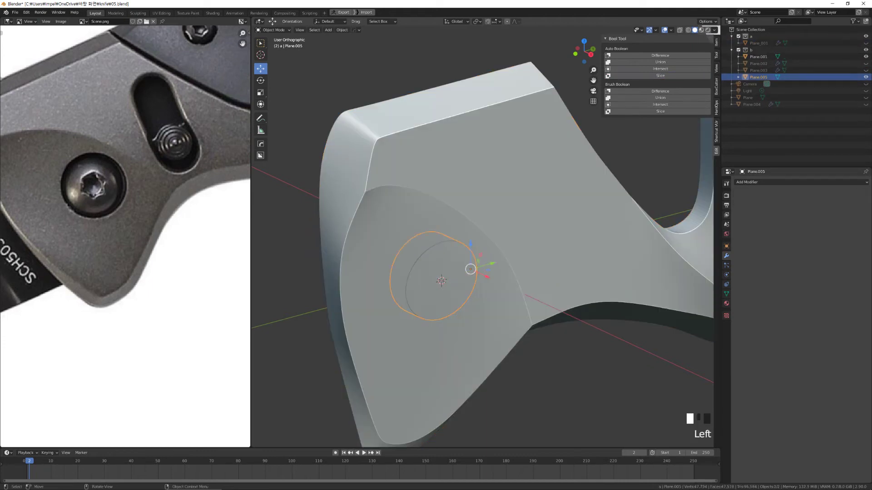
pyautogui.moveTo(470, 270)
pyautogui.mouseDown(button='middle')
pyautogui.moveTo(477, 277)
pyautogui.moveTo(459, 275)
pyautogui.mouseUp(button='middle')
pyautogui.press('Tab')
pyautogui.scroll(2, 470, 271)
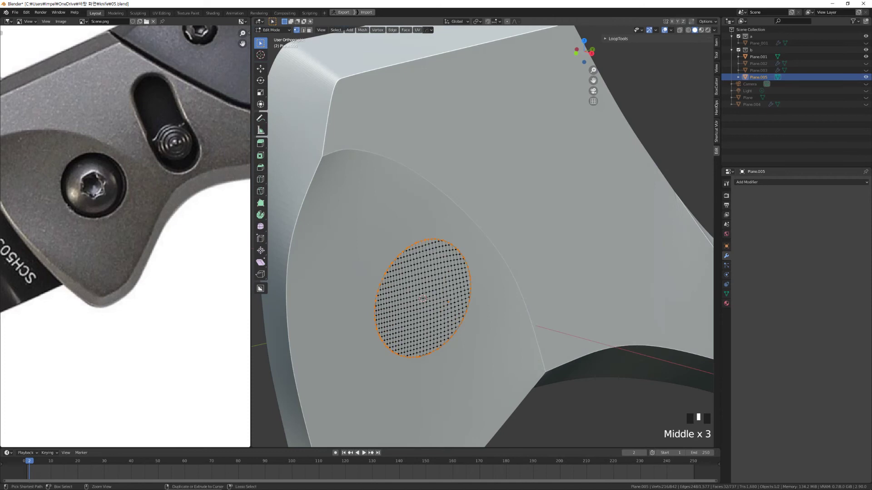
# Undo the slice to restore the separate cylinder and handle scale
pyautogui.hotkey('ctrl', 'z')
pyautogui.hotkey('ctrl', 'z')
pyautogui.scroll(1, 455, 273)
pyautogui.scroll(-2, 454, 272)
pyautogui.scroll(2, 454, 272)
pyautogui.scroll(-5, 454, 273)
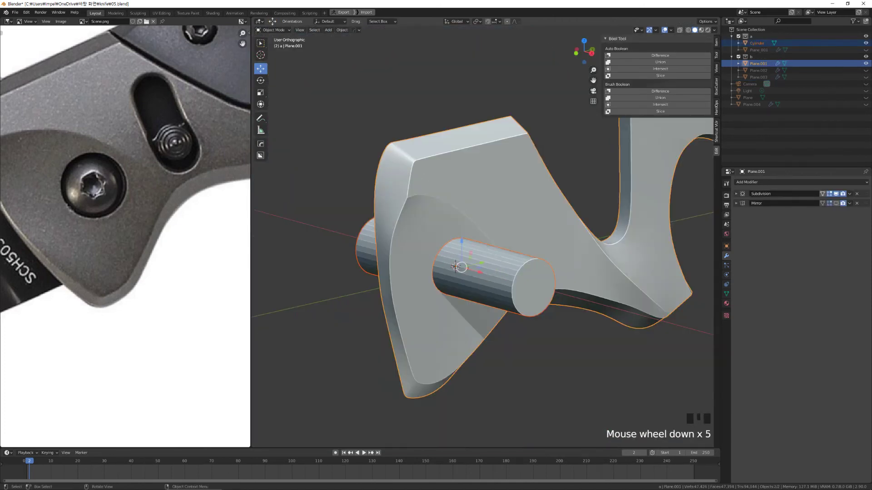
pyautogui.scroll(2, 483, 245)
pyautogui.scroll(-1, 482, 245)
pyautogui.keyDown('shift'); pyautogui.moveTo(482, 245); pyautogui.dragTo(417, 261, button='middle'); pyautogui.keyUp('shift')
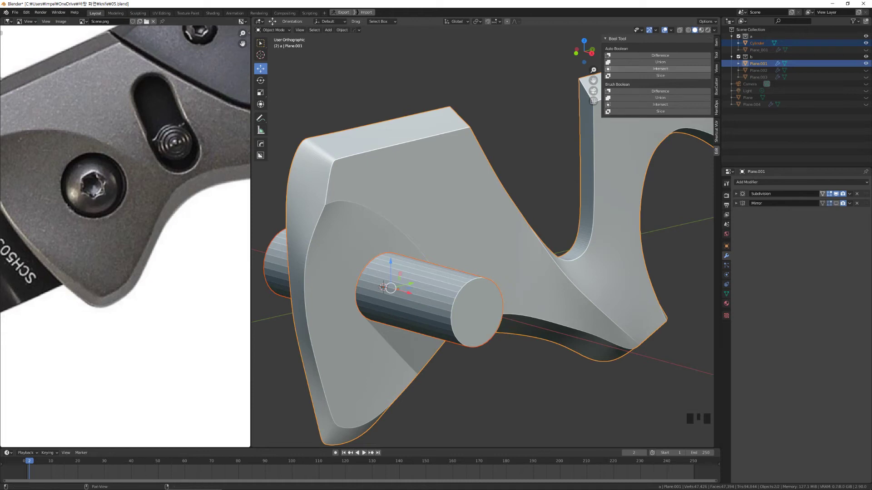
# Go through the selection order again by selecting the cylinder and adding the handle scale, and clear the selection
pyautogui.moveTo(417, 260); pyautogui.dragTo(406, 260, button='middle')
pyautogui.click(435, 320)
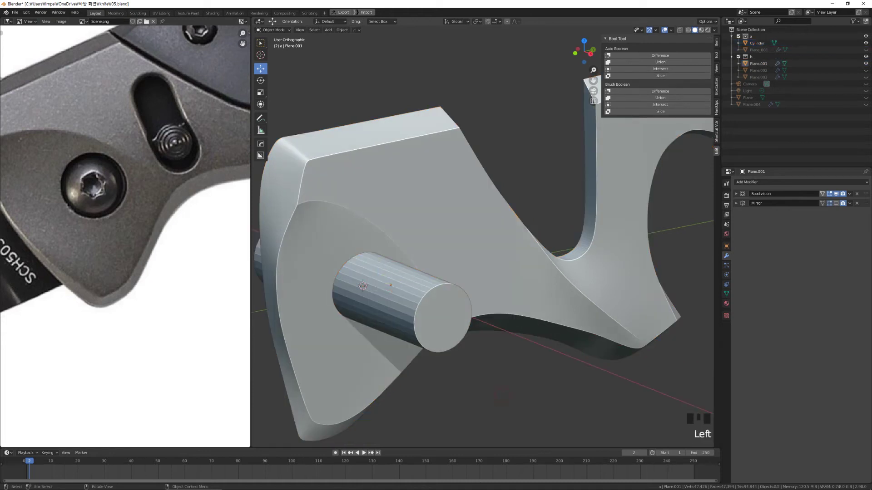
pyautogui.click(435, 321)
pyautogui.scroll(-1, 435, 321)
pyautogui.keyDown('shift'); pyautogui.moveTo(435, 320); pyautogui.dragTo(460, 305, button='middle'); pyautogui.keyUp('shift')
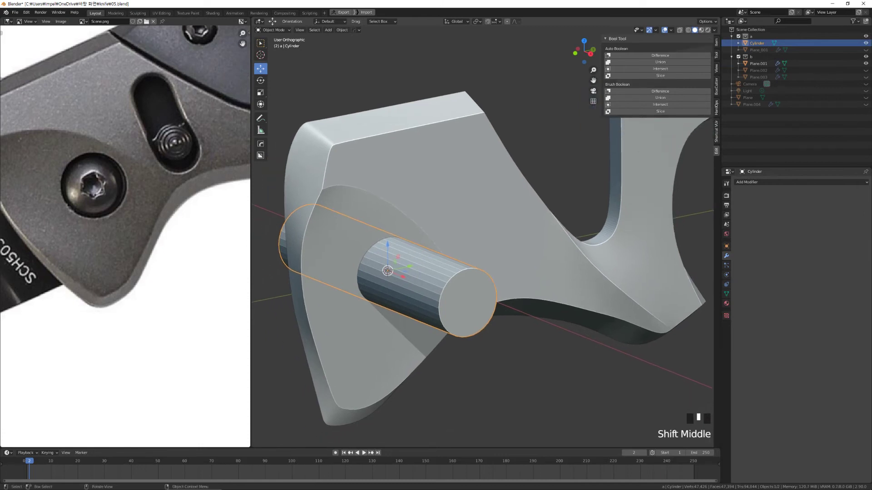
pyautogui.keyDown('shift'); pyautogui.click(485, 214); pyautogui.keyUp('shift')
pyautogui.click(538, 369)
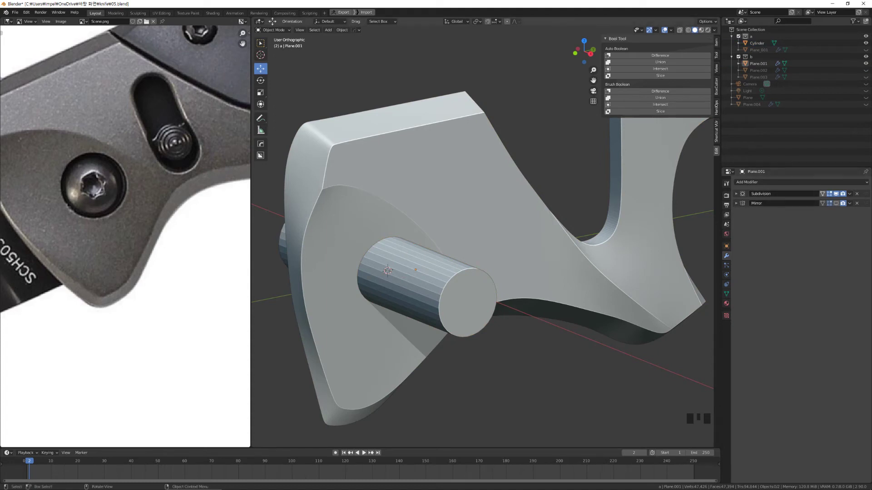
# Check the handle scale's base mesh around the cylinder in Edit Mode, and return to Object Mode to pick the cylinder
pyautogui.press('Tab')
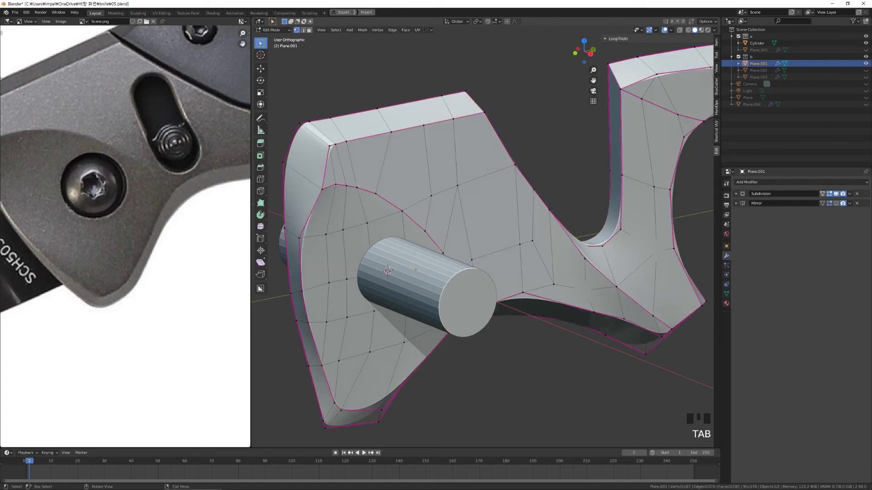
pyautogui.click(458, 185)
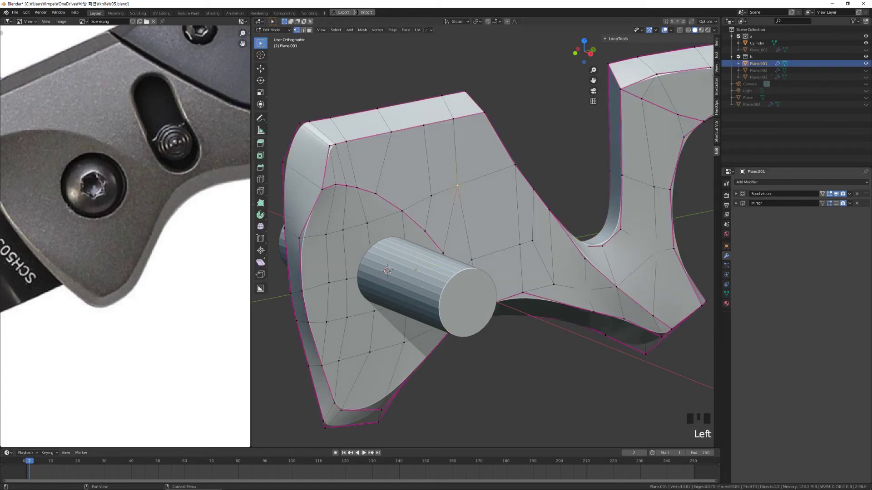
pyautogui.moveTo(457, 185); pyautogui.dragTo(450, 187, button='middle')
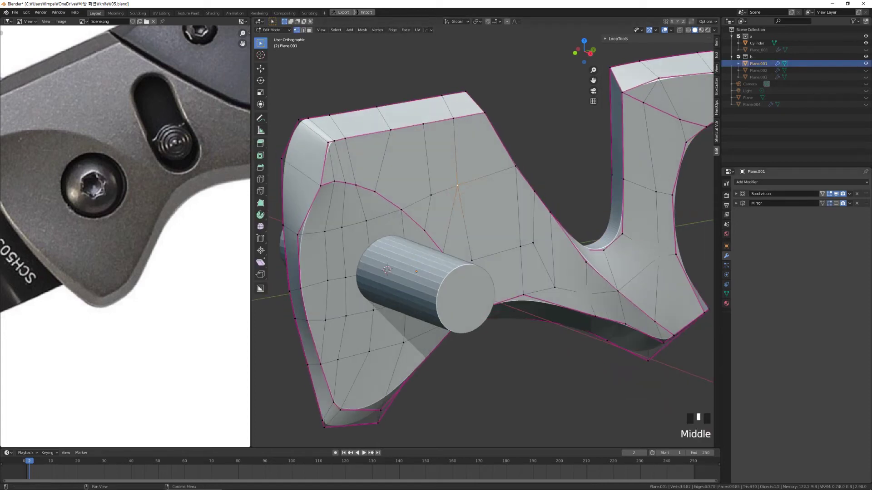
pyautogui.click(575, 175)
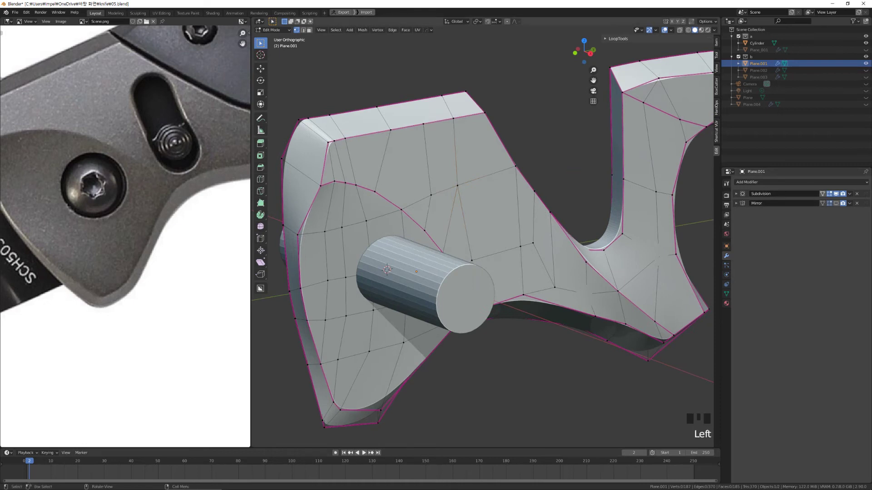
pyautogui.press('Tab')
pyautogui.click(627, 163)
pyautogui.click(425, 272)
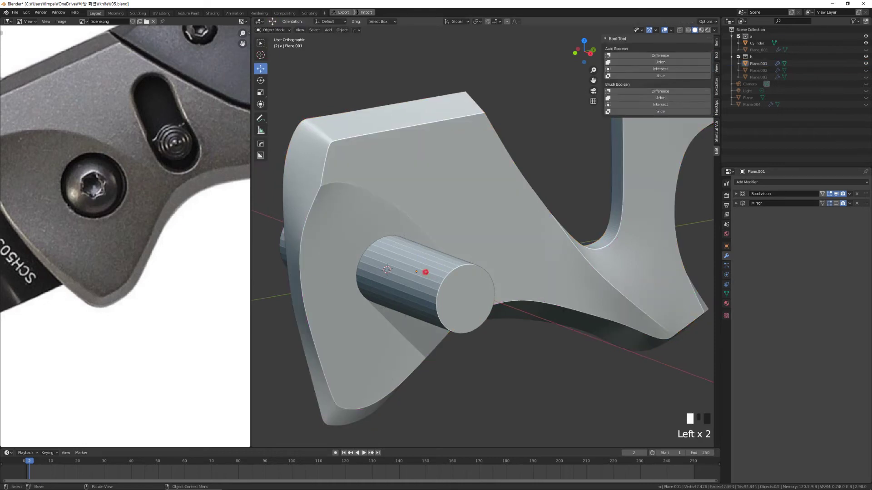
# Add the handle scale to the cylinder selection and run a Brush Boolean Difference to cut the hole
pyautogui.moveTo(426, 272); pyautogui.dragTo(422, 273, button='middle')
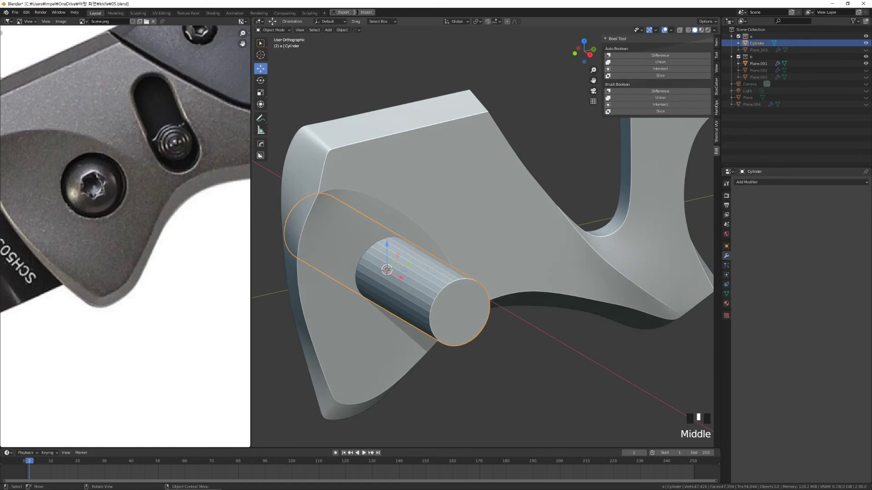
pyautogui.keyDown('shift'); pyautogui.click(460, 182); pyautogui.keyUp('shift')
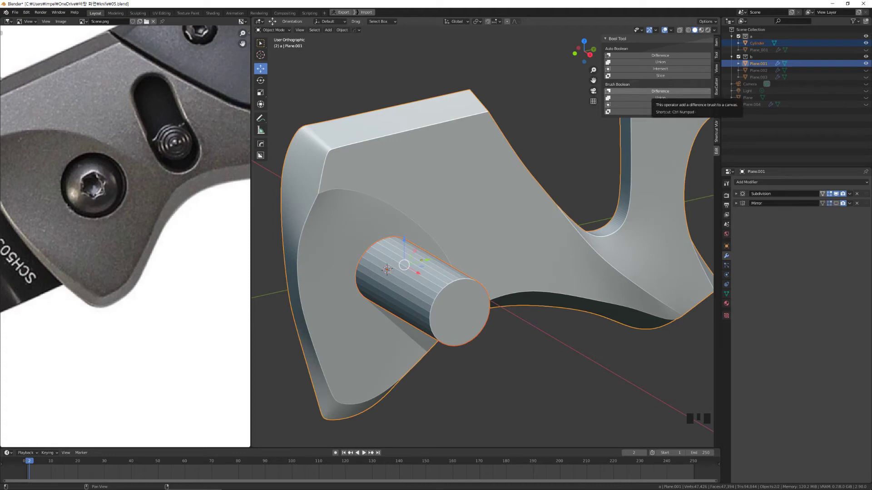
pyautogui.click(658, 92)
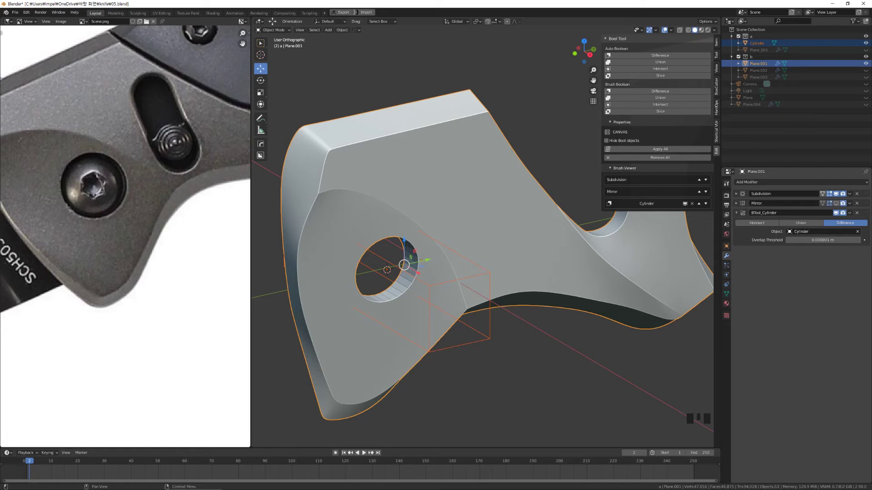
# Compare Union and Intersect in the handle scale's cylinder boolean modifier, and return it to Difference
pyautogui.click(800, 223)
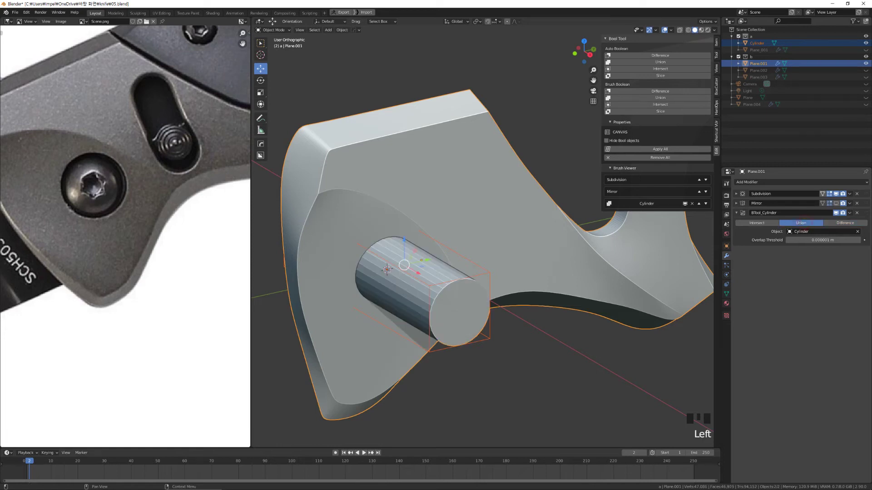
pyautogui.click(763, 223)
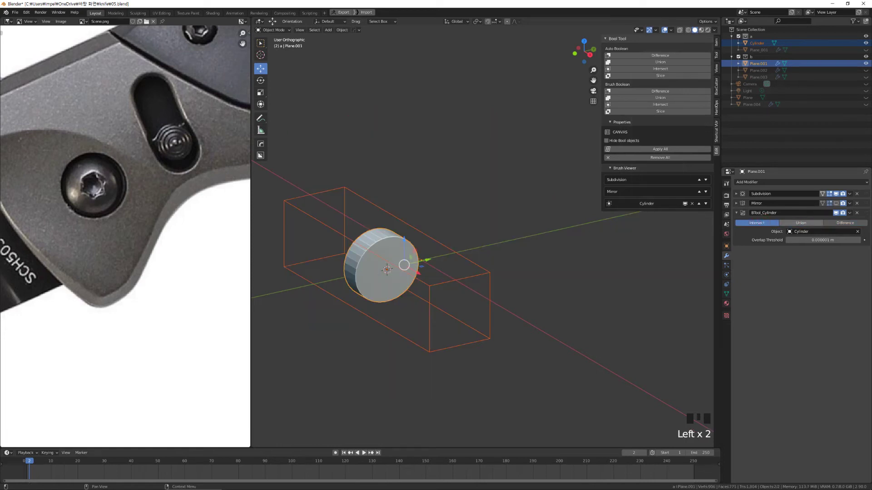
pyautogui.click(801, 223)
pyautogui.click(845, 223)
pyautogui.moveTo(454, 272); pyautogui.dragTo(472, 281, button='middle')
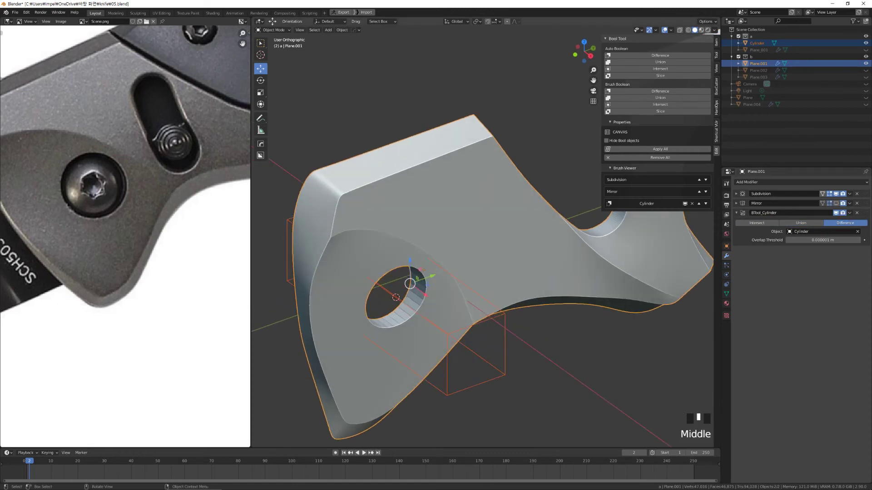
pyautogui.scroll(-3, 481, 236)
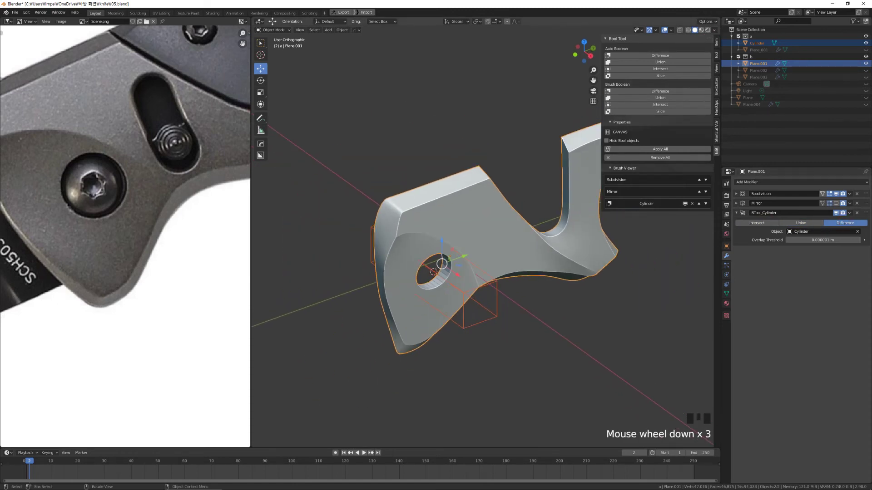
# Select only the cylinder brush and move it slightly to shift the hole in the handle scale
pyautogui.click(526, 326)
pyautogui.moveTo(527, 326); pyautogui.dragTo(501, 318, button='middle')
pyautogui.moveTo(501, 270)
pyautogui.mouseDown(button='middle')
pyautogui.moveTo(518, 270)
pyautogui.moveTo(461, 236)
pyautogui.moveTo(464, 260)
pyautogui.moveTo(495, 208)
pyautogui.moveTo(480, 150)
pyautogui.moveTo(411, 195)
pyautogui.moveTo(446, 217)
pyautogui.moveTo(459, 202)
pyautogui.mouseUp(button='middle')
pyautogui.click(508, 269)
pyautogui.click(527, 290)
pyautogui.press('g')
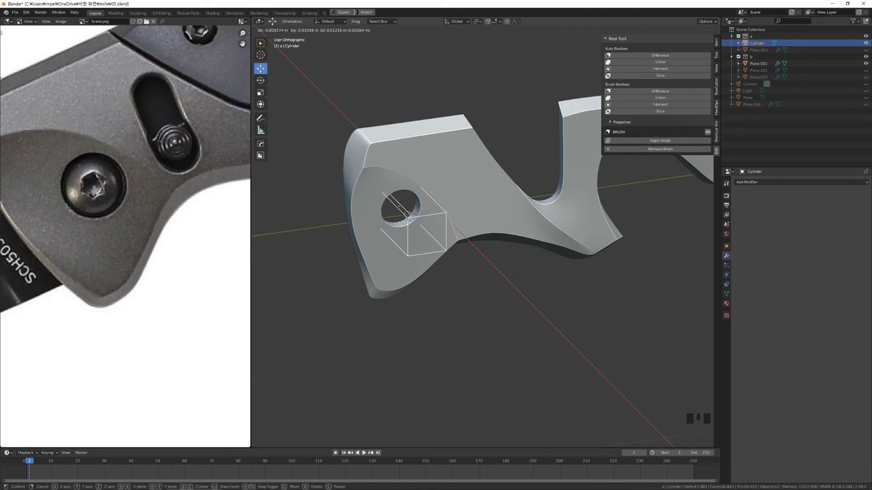
pyautogui.click(469, 253)
pyautogui.moveTo(469, 253)
pyautogui.mouseDown(button='middle')
pyautogui.moveTo(334, 248)
pyautogui.moveTo(316, 223)
pyautogui.moveTo(461, 247)
pyautogui.mouseUp(button='middle')
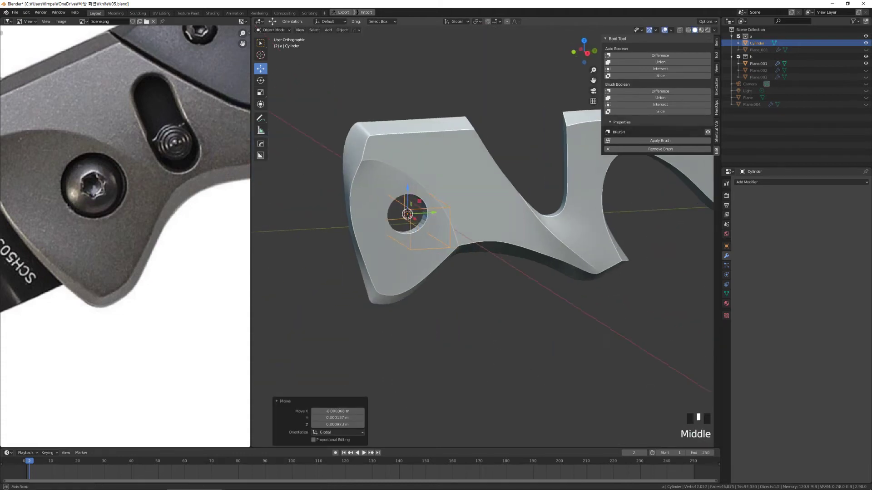
# Scale the cylinder brush down uniformly by about 0.658 to shrink the hole
pyautogui.press('s')
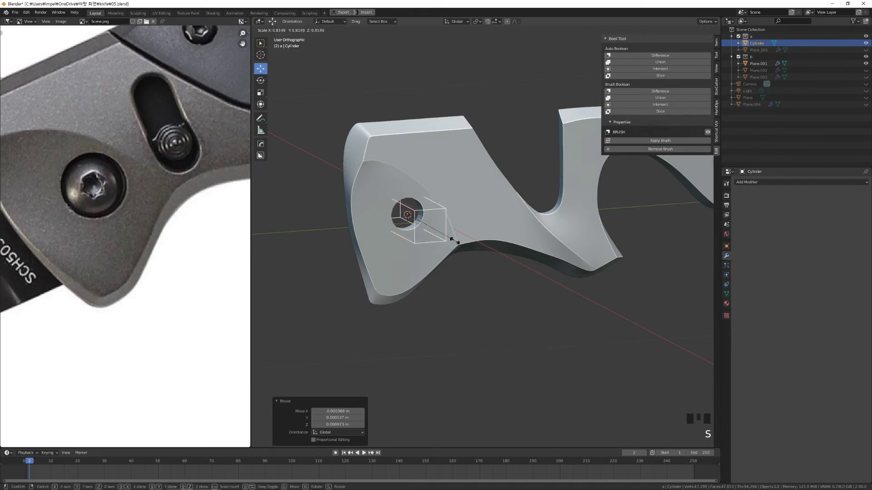
pyautogui.click(450, 240)
pyautogui.moveTo(450, 240)
pyautogui.mouseDown(button='middle')
pyautogui.moveTo(302, 222)
pyautogui.moveTo(450, 230)
pyautogui.mouseUp(button='middle')
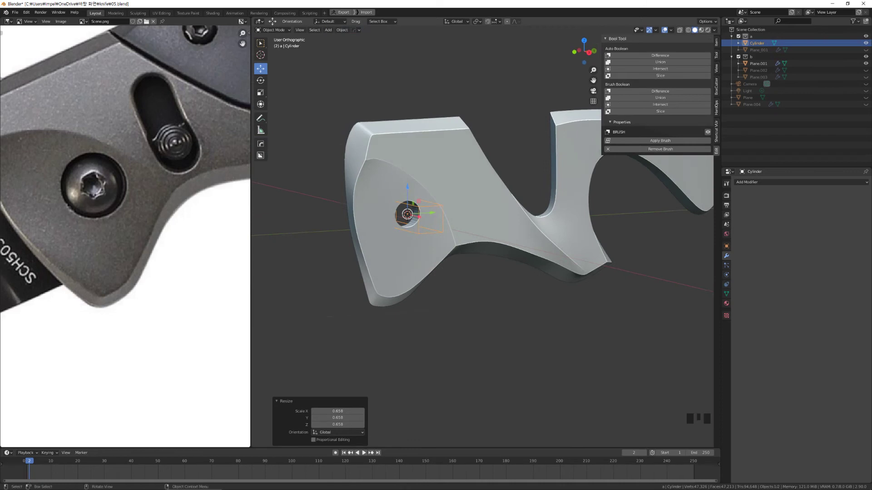
pyautogui.moveTo(450, 230); pyautogui.dragTo(477, 237, button='middle')
pyautogui.scroll(1, 450, 230)
pyautogui.scroll(1, 472, 237)
# Add one loop cut around the cylinder brush in Edit Mode, slid along its length by a factor of about -0.363
pyautogui.click(419, 245)
pyautogui.click(420, 245)
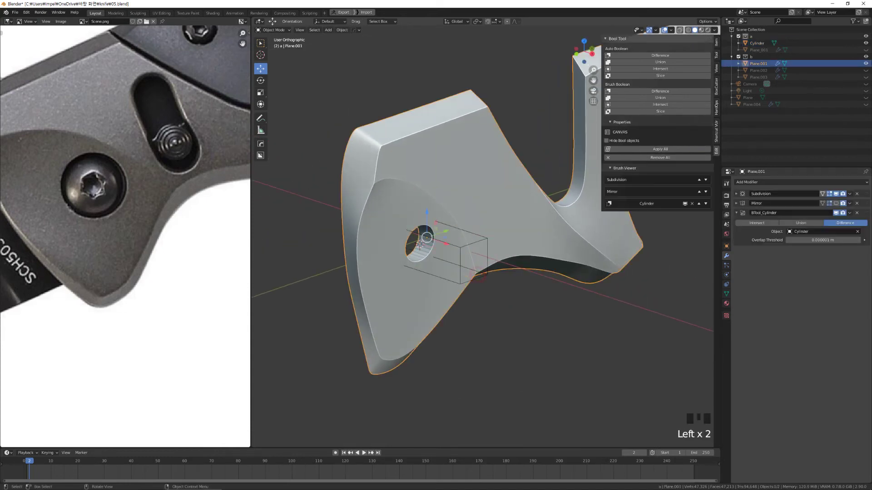
pyautogui.click(420, 244)
pyautogui.press('Tab')
pyautogui.moveTo(420, 244); pyautogui.dragTo(377, 245, button='middle')
pyautogui.scroll(2, 418, 246)
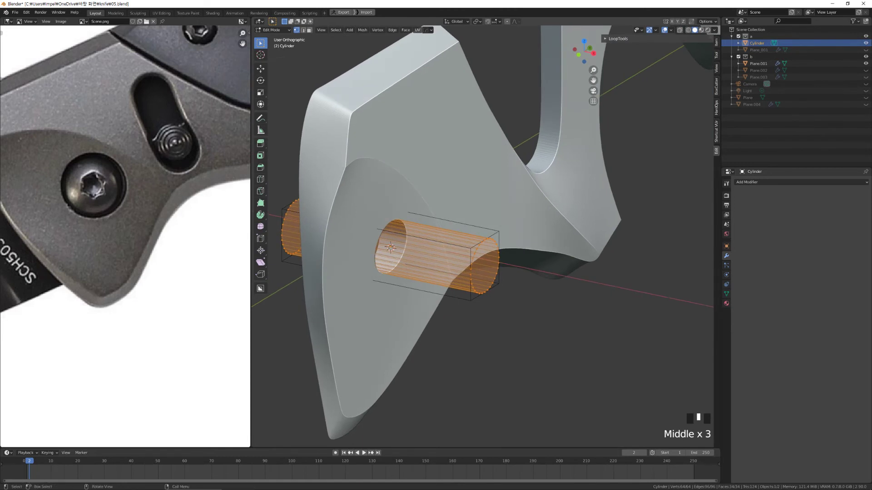
pyautogui.hotkey('ctrl', 'r')
pyautogui.click(452, 254)
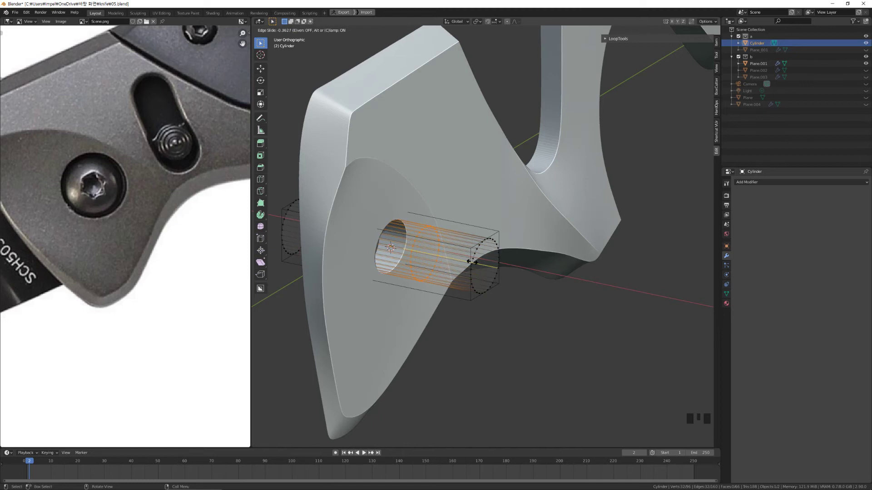
pyautogui.click(470, 262)
pyautogui.moveTo(470, 262); pyautogui.dragTo(432, 290, button='middle')
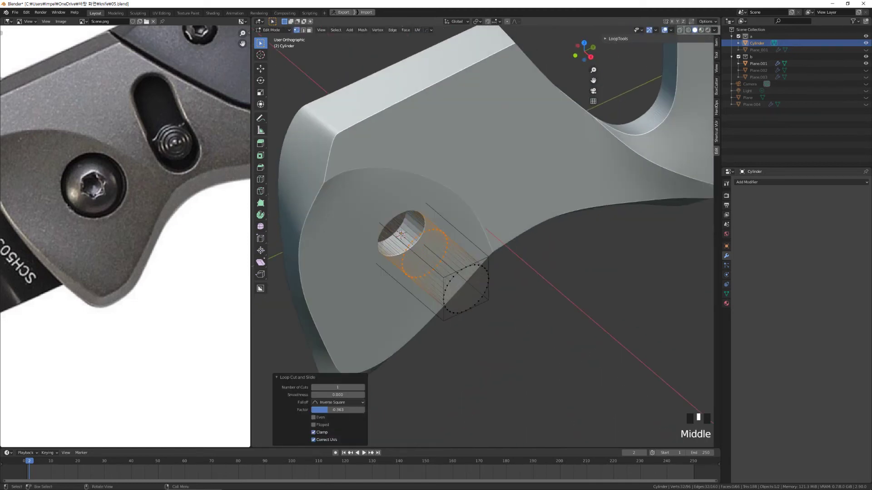
# Scale the new edge loop outward so the cylinder brush bulges and widens the hole
pyautogui.press('s')
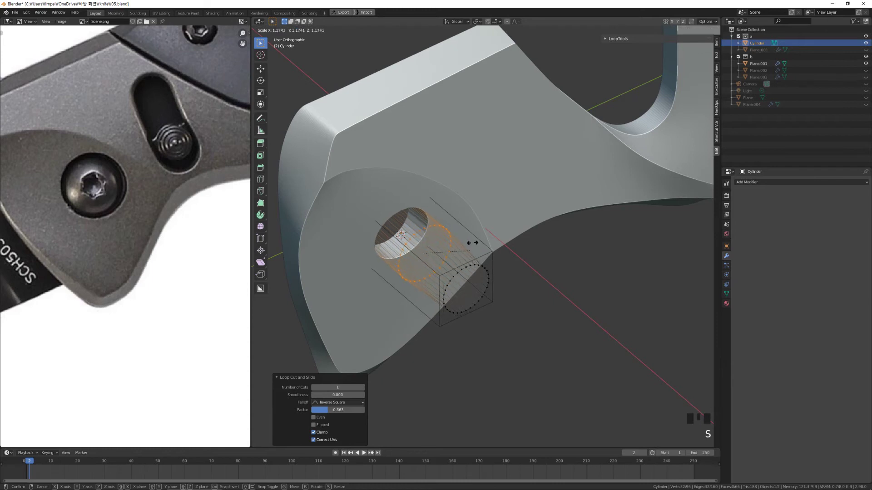
pyautogui.click(483, 219)
pyautogui.moveTo(477, 227); pyautogui.dragTo(695, 181, button='middle')
# Move the two-face lengthwise strip at the cylinder's upper side inward to notch the hole, and check it in Object Mode
pyautogui.press('2')
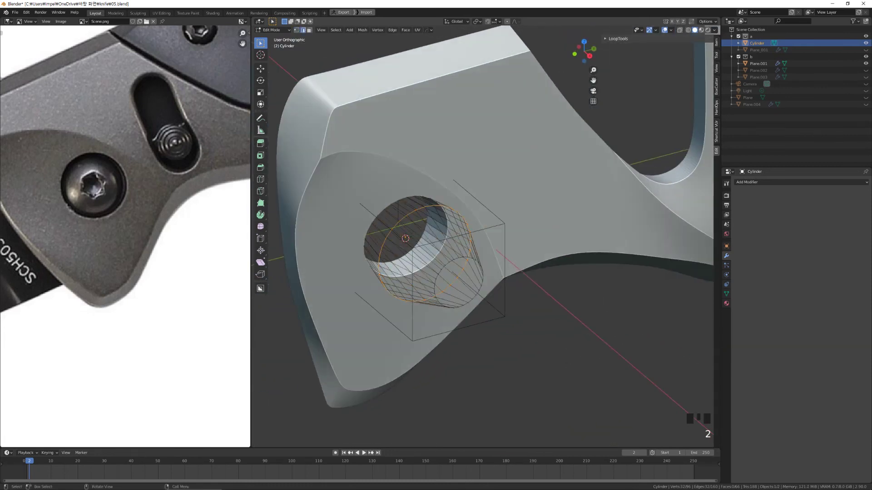
pyautogui.press('3')
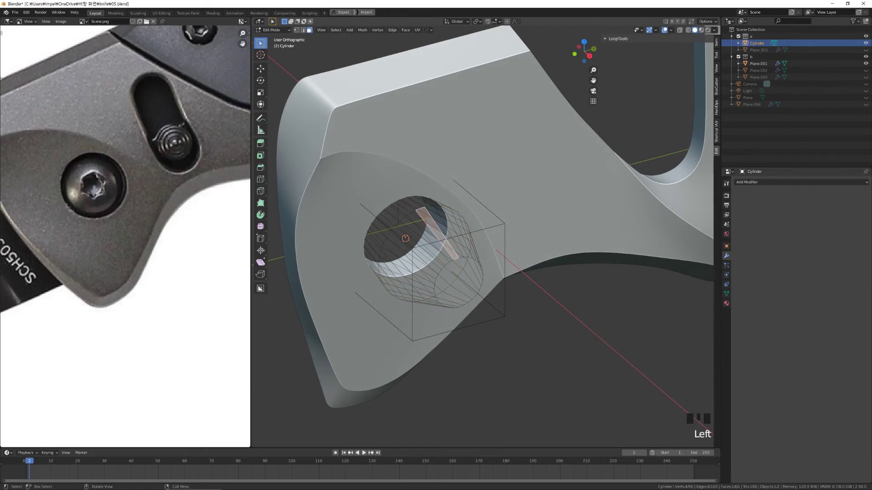
pyautogui.keyDown('ctrl'); pyautogui.click(412, 203); pyautogui.keyUp('ctrl')
pyautogui.moveTo(411, 203); pyautogui.dragTo(382, 184, button='middle')
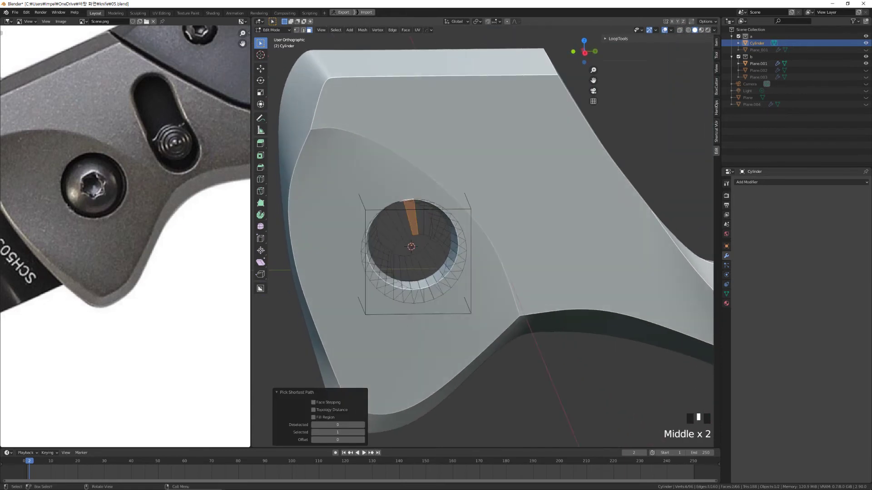
pyautogui.press('g')
pyautogui.click(426, 264)
pyautogui.moveTo(426, 264); pyautogui.dragTo(407, 261, button='middle')
pyautogui.scroll(2, 411, 262)
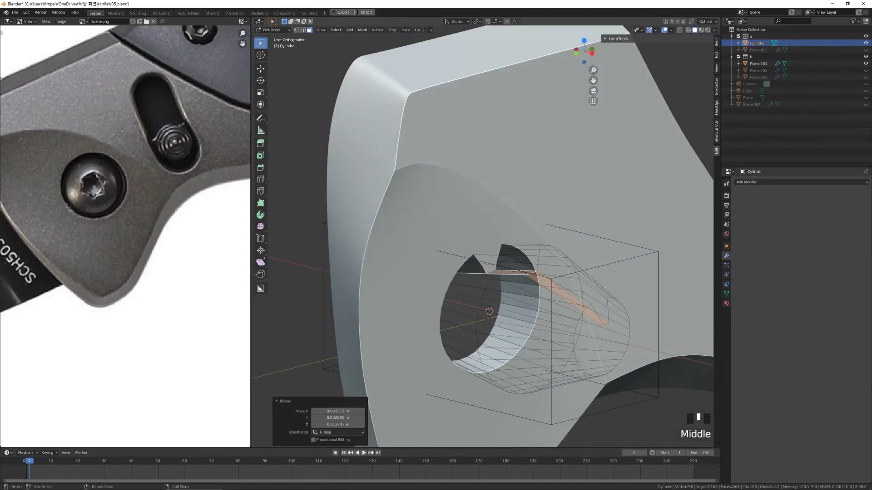
pyautogui.press('Tab')
pyautogui.scroll(-6, 482, 236)
pyautogui.moveTo(482, 236); pyautogui.dragTo(497, 250, button='middle')
# Return to Edit Mode and select the two-face lengthwise strip at the cylinder's lower side
pyautogui.press('Tab')
pyautogui.scroll(6, 486, 254)
pyautogui.click(529, 310)
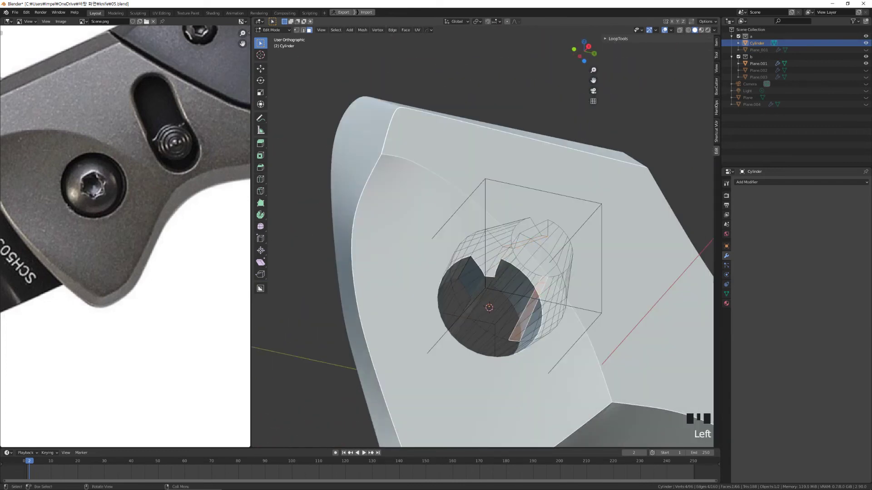
pyautogui.keyDown('shift'); pyautogui.click(534, 320); pyautogui.keyUp('shift')
pyautogui.scroll(4, 500, 281)
pyautogui.moveTo(499, 282)
pyautogui.mouseDown(button='middle')
pyautogui.moveTo(490, 277)
pyautogui.moveTo(536, 258)
pyautogui.moveTo(495, 272)
pyautogui.mouseUp(button='middle')
pyautogui.scroll(5, 522, 263)
pyautogui.scroll(-1, 522, 264)
pyautogui.scroll(-13, 491, 273)
pyautogui.keyDown('shift'); pyautogui.moveTo(495, 273); pyautogui.dragTo(463, 273, button='middle'); pyautogui.keyUp('shift')
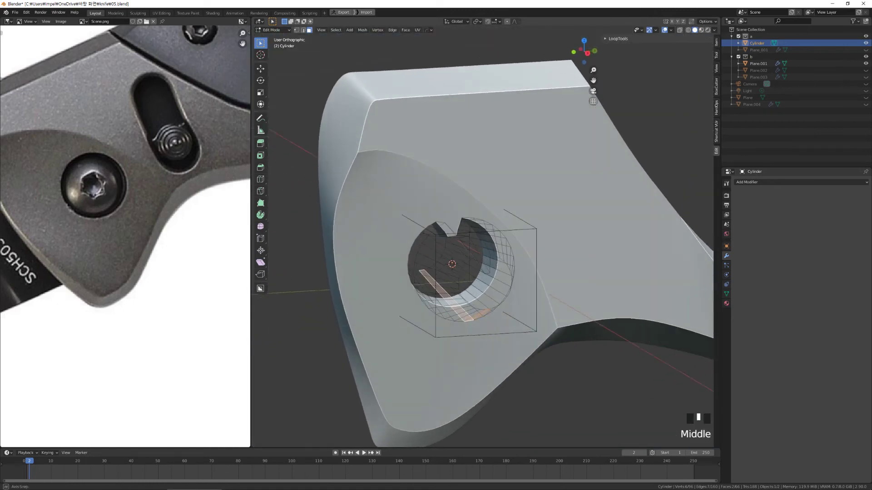
# Try moving the lower strip of faces freely into the hole, and undo the move
pyautogui.press('g')
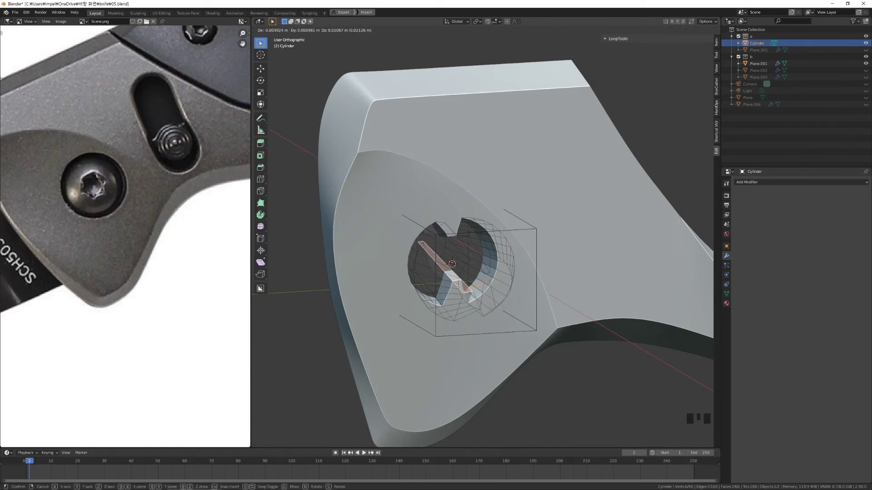
pyautogui.click(459, 261)
pyautogui.moveTo(459, 261)
pyautogui.mouseDown(button='middle')
pyautogui.moveTo(417, 264)
pyautogui.moveTo(450, 275)
pyautogui.moveTo(499, 261)
pyautogui.moveTo(465, 265)
pyautogui.mouseUp(button='middle')
pyautogui.hotkey('ctrl', 'z')
# Move the lower strip of faces upward along the global Z axis to notch the hole, and return to Object Mode
pyautogui.press('g')
pyautogui.press('y')
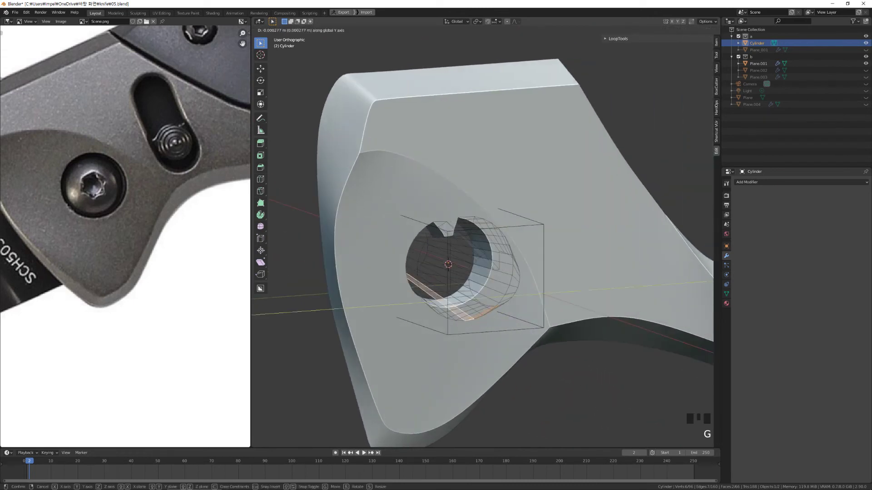
pyautogui.press('z')
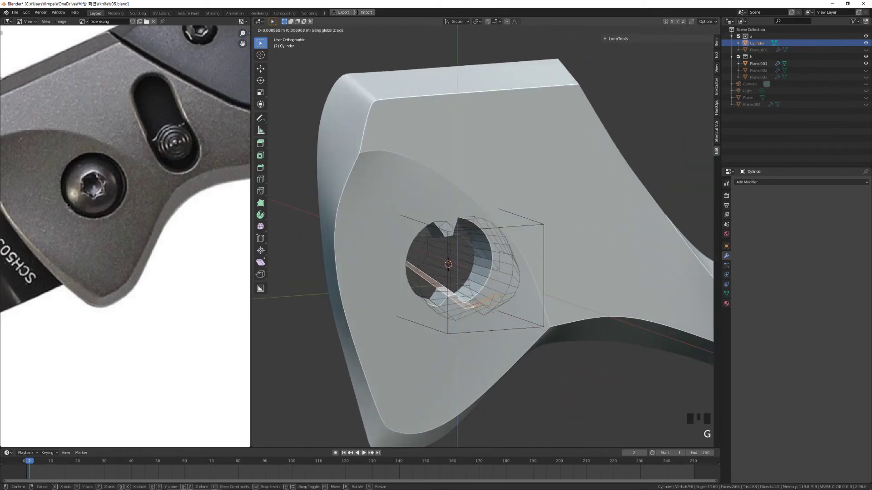
pyautogui.click(489, 292)
pyautogui.press('Tab')
pyautogui.moveTo(490, 291); pyautogui.dragTo(470, 283, button='middle')
pyautogui.scroll(-5, 417, 282)
pyautogui.scroll(7, 470, 283)
pyautogui.press('Tab')
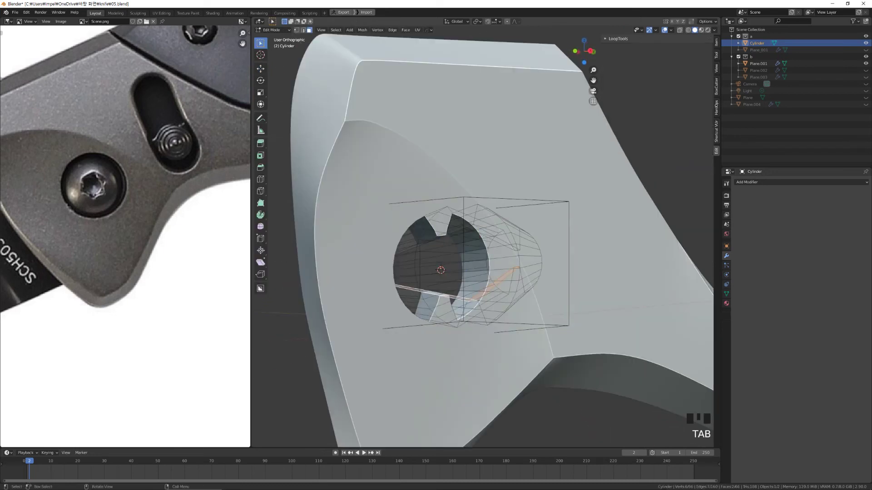
pyautogui.press('Tab')
pyautogui.press('Tab')
pyautogui.press('Tab')
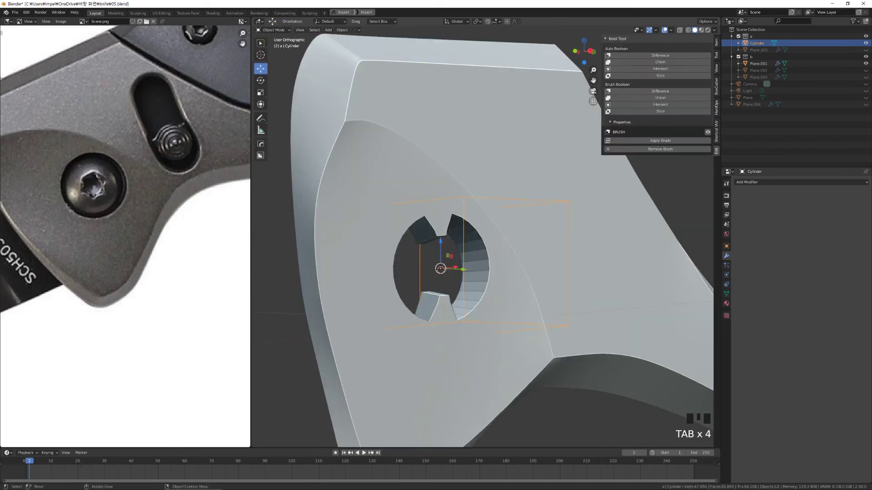
# Select the handle scale and reorder its modifiers so the cylinder boolean sits above Subdivision and Mirror
pyautogui.click(675, 186)
pyautogui.click(624, 248)
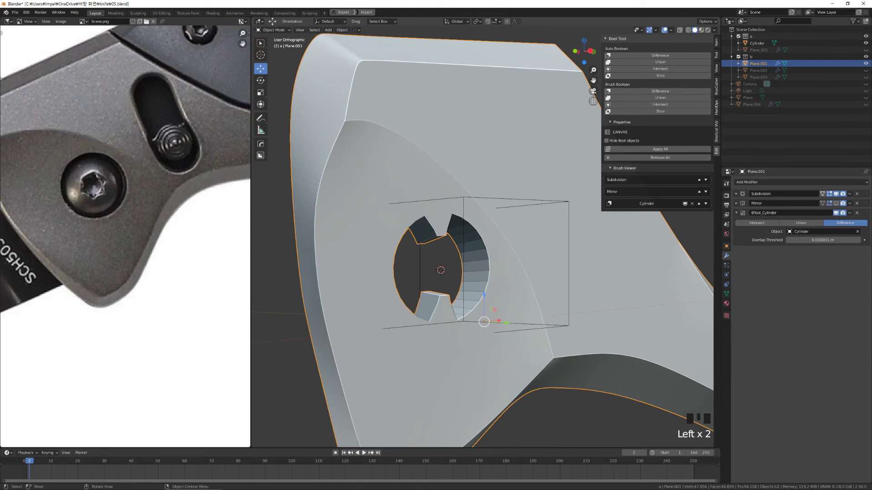
pyautogui.scroll(-12, 484, 278)
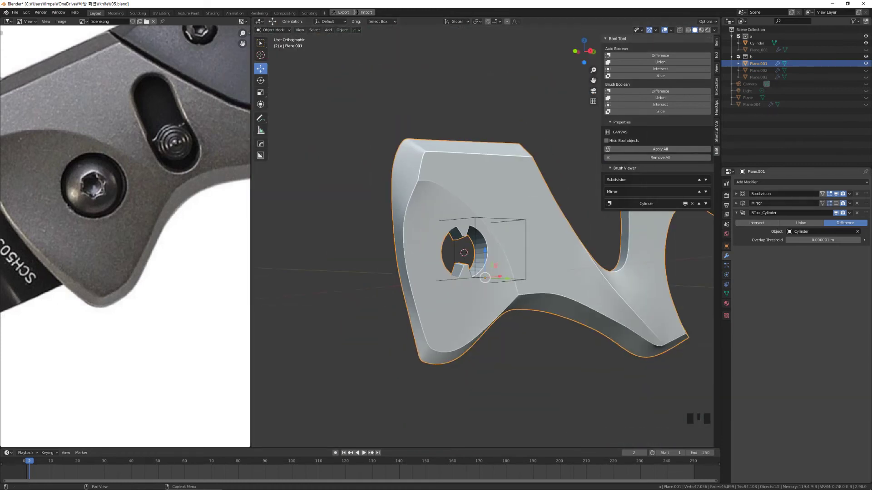
pyautogui.moveTo(485, 277); pyautogui.dragTo(413, 293, button='middle')
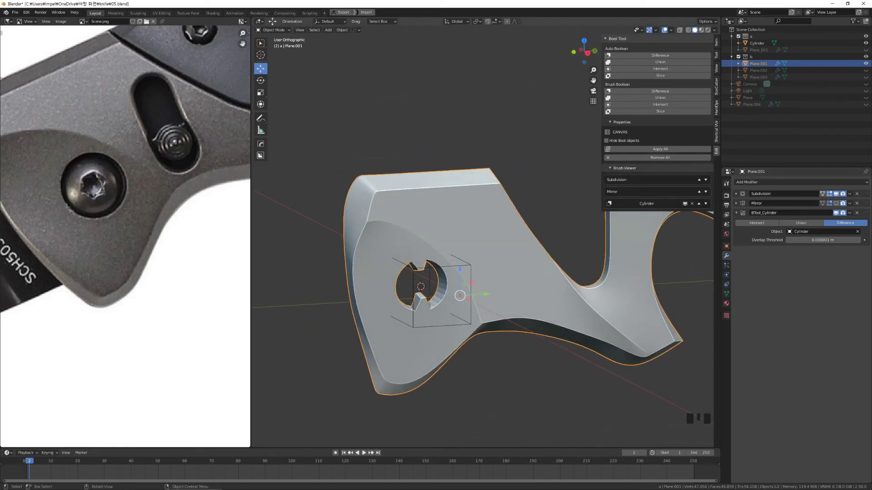
pyautogui.moveTo(865, 203); pyautogui.dragTo(865, 242)
pyautogui.moveTo(865, 194); pyautogui.dragTo(866, 230)
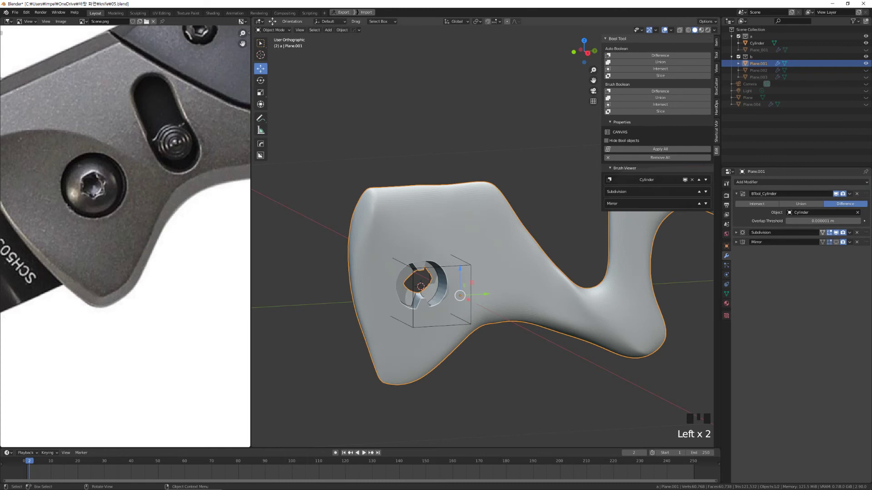
# Examine how the reordered modifiers affect the notched hole up close, and collapse the boolean modifier's settings
pyautogui.scroll(5, 482, 236)
pyautogui.scroll(-2, 482, 236)
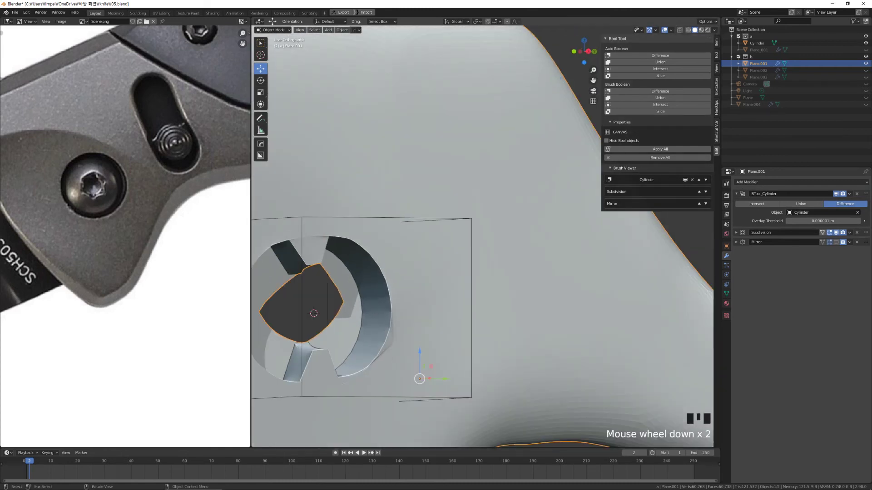
pyautogui.press('Tab')
pyautogui.press('Tab')
pyautogui.keyDown('shift'); pyautogui.moveTo(418, 299); pyautogui.dragTo(491, 299, button='middle'); pyautogui.keyUp('shift')
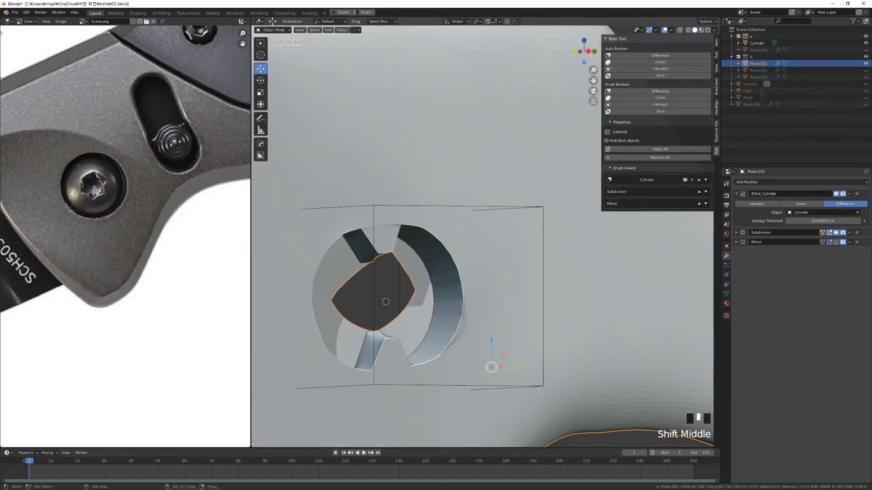
pyautogui.click(736, 193)
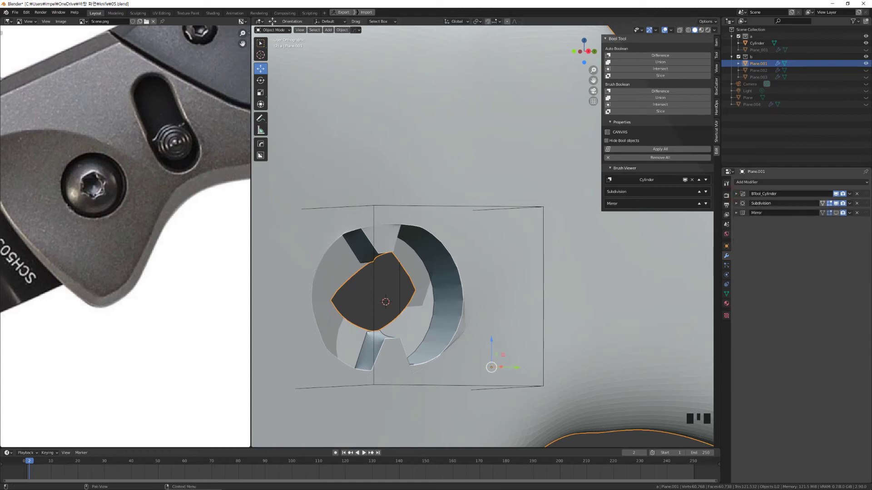
pyautogui.moveTo(454, 291); pyautogui.dragTo(455, 291, button='middle')
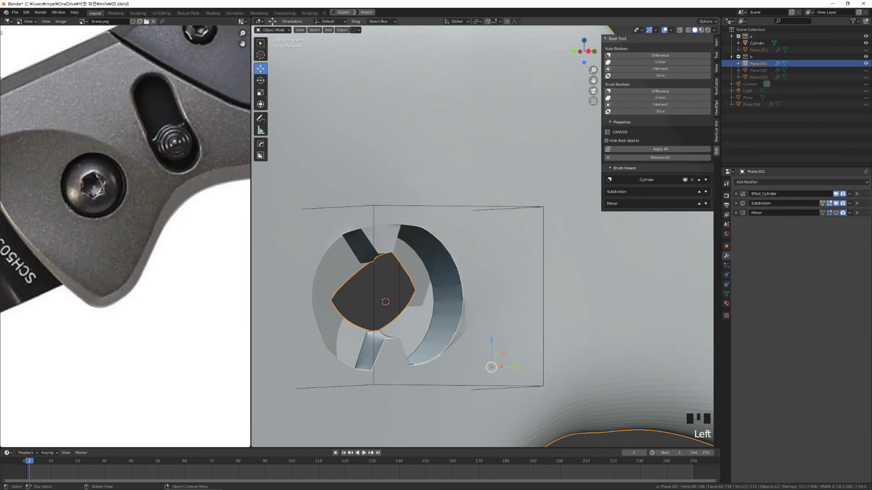
# Compare the handle scale in Edit Mode and Object Mode, and move the cylinder boolean modifier back below Subdivision and Mirror
pyautogui.press('Tab')
pyautogui.scroll(-5, 483, 236)
pyautogui.press('Tab')
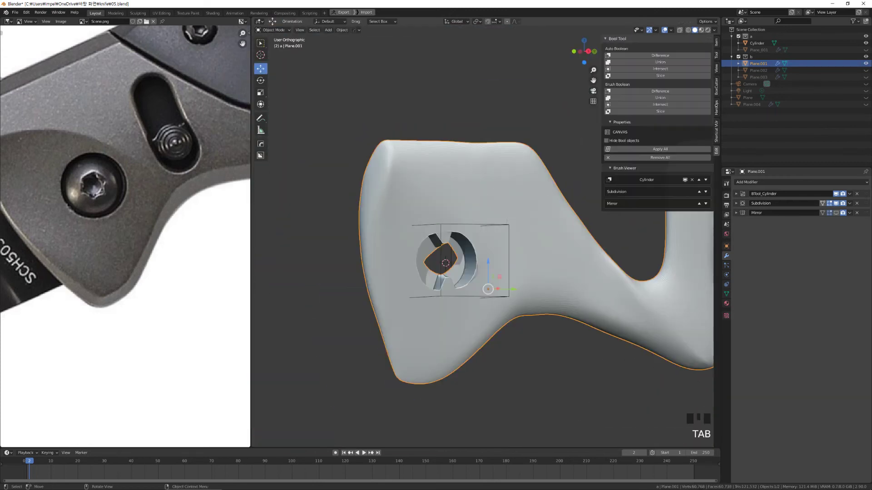
pyautogui.press('Tab')
pyautogui.press('Tab')
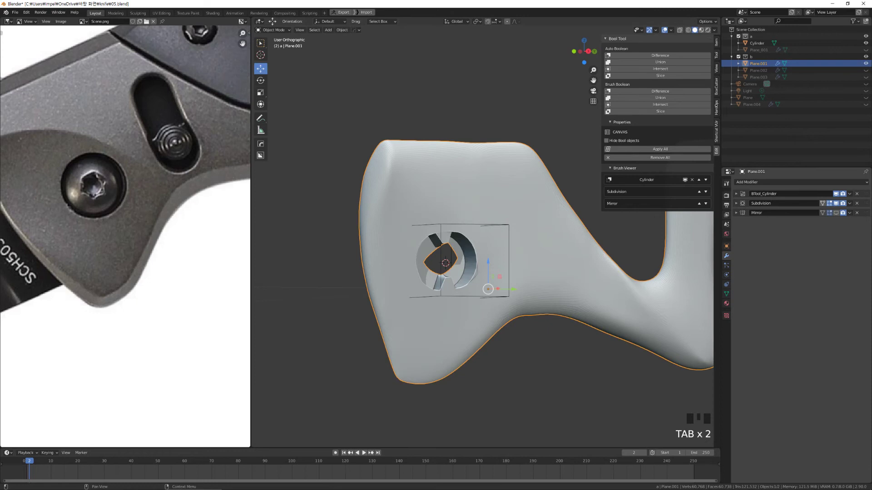
pyautogui.moveTo(482, 236); pyautogui.dragTo(459, 245, button='middle')
pyautogui.press('Tab')
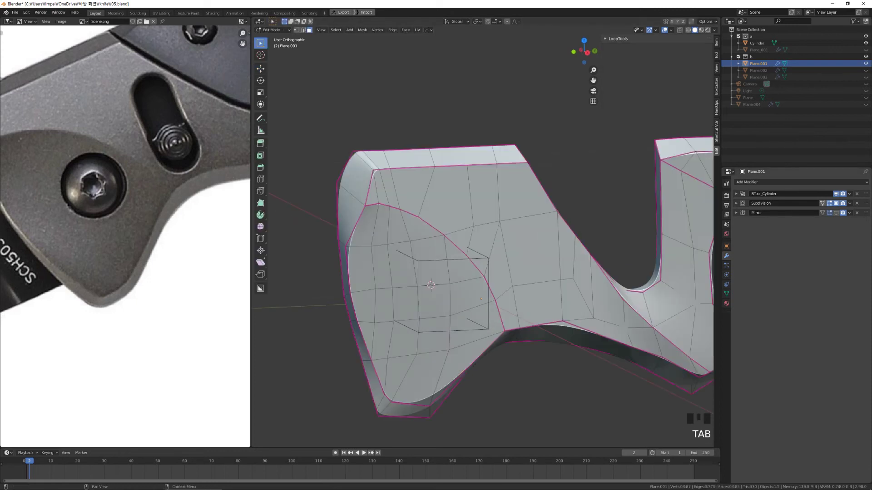
pyautogui.moveTo(866, 193); pyautogui.dragTo(866, 213)
# Examine the notched hole and the handle scale's base mesh by switching between Object Mode and Edit Mode
pyautogui.moveTo(481, 273); pyautogui.dragTo(488, 266, button='middle')
pyautogui.press('Tab')
pyautogui.press('Tab')
pyautogui.press('Tab')
pyautogui.press('Tab')
pyautogui.press('Tab')
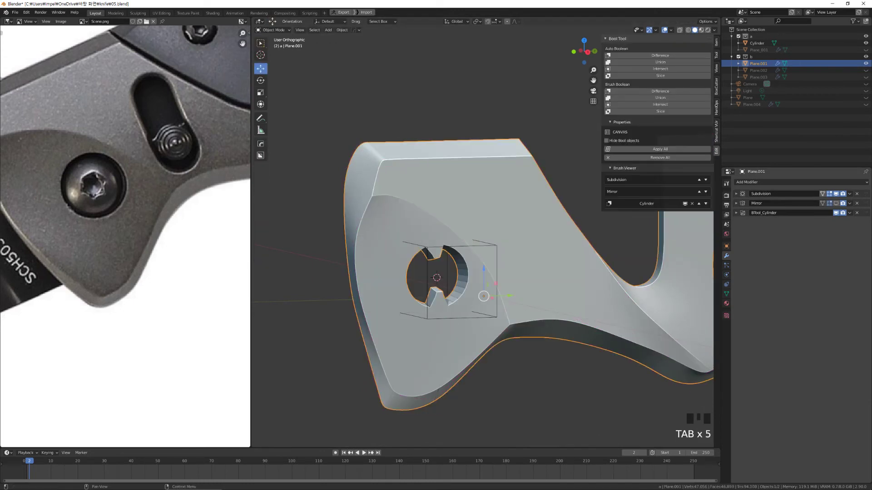
pyautogui.moveTo(481, 273); pyautogui.dragTo(488, 268, button='middle')
pyautogui.click(511, 237)
pyautogui.moveTo(511, 237); pyautogui.dragTo(525, 248, button='middle')
pyautogui.click(570, 289)
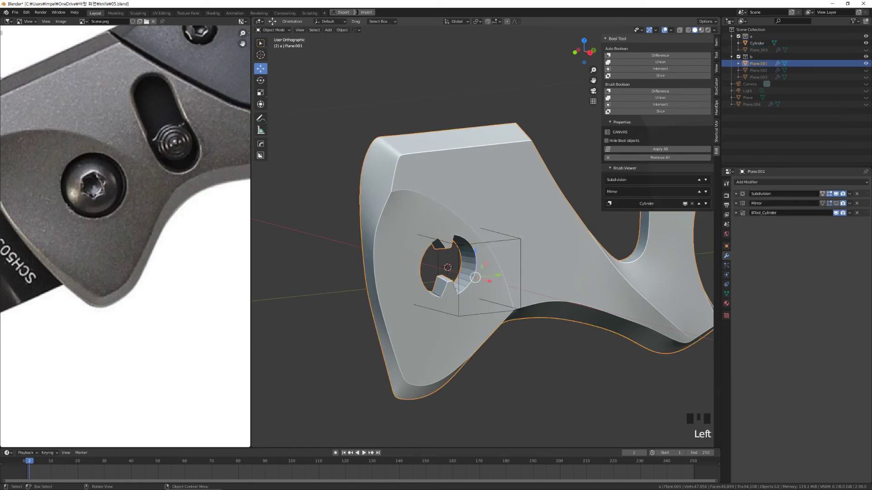
pyautogui.press('Tab')
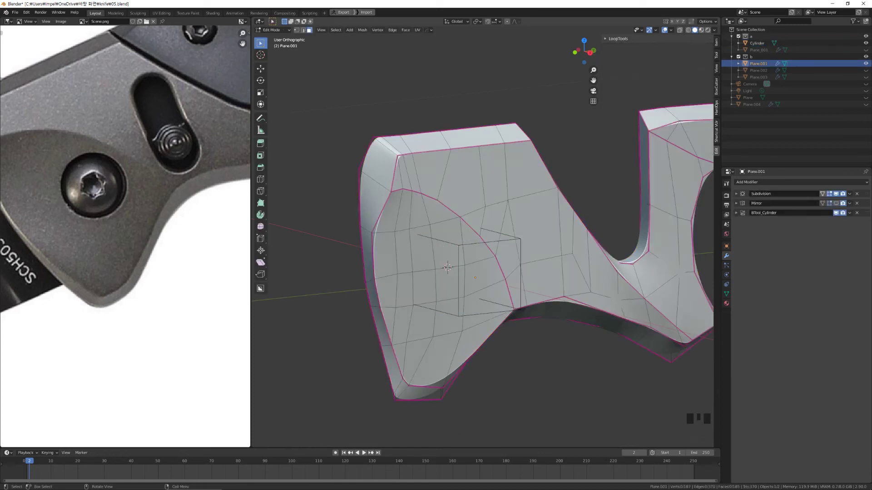
pyautogui.press('Tab')
pyautogui.press('Tab')
pyautogui.press('Tab')
pyautogui.press('Tab')
pyautogui.press('Tab')
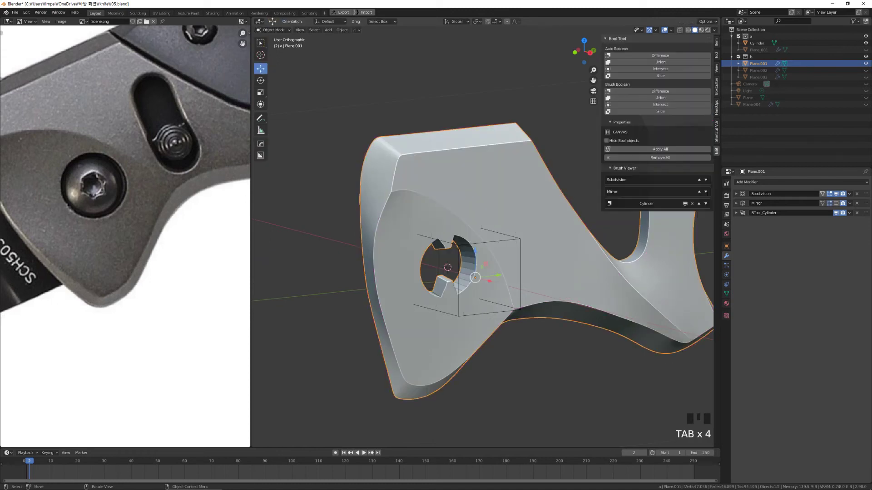
# In vertex mode, pull the outline vertices beside the hole outward from the rounded end, and return to Object Mode
pyautogui.moveTo(408, 272); pyautogui.dragTo(385, 272, button='middle')
pyautogui.press('1')
pyautogui.moveTo(343, 260); pyautogui.dragTo(413, 291)
pyautogui.press('g')
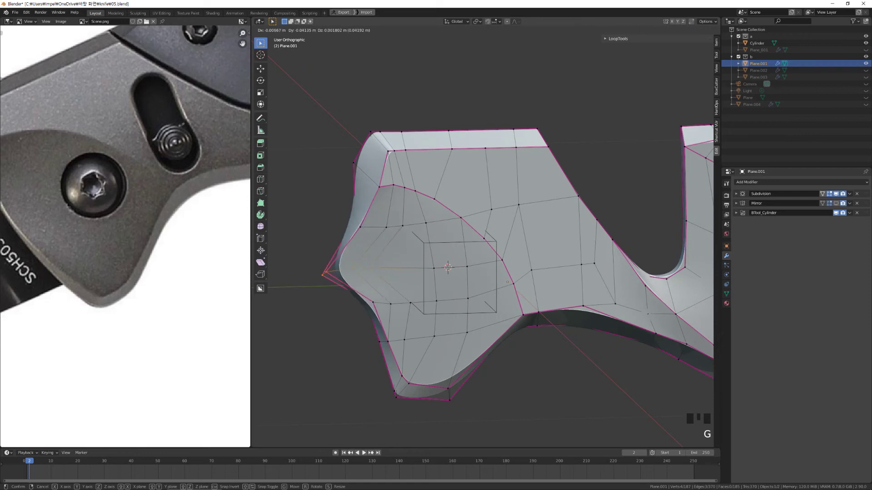
pyautogui.press('Return')
pyautogui.press('Tab')
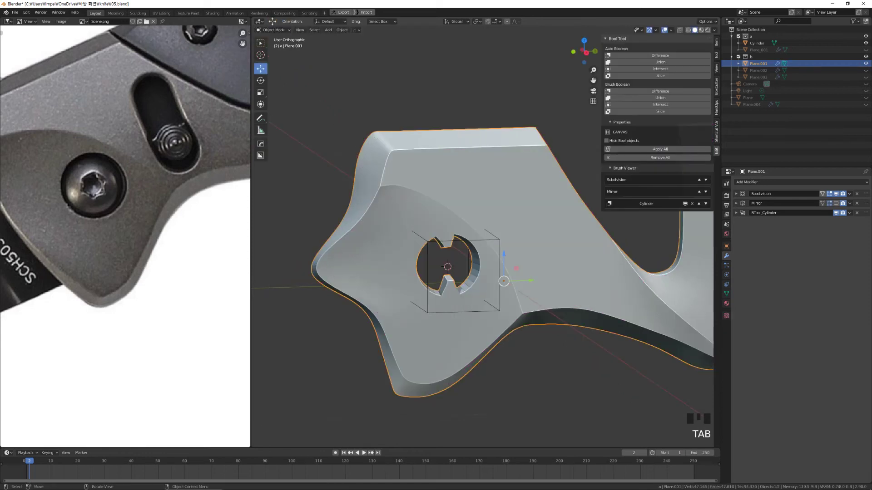
# Move a surface vertex beside the hole toward the pulled-out edge, and compare the result in Object Mode and Edit Mode
pyautogui.moveTo(454, 272); pyautogui.dragTo(443, 262, button='middle')
pyautogui.press('Tab')
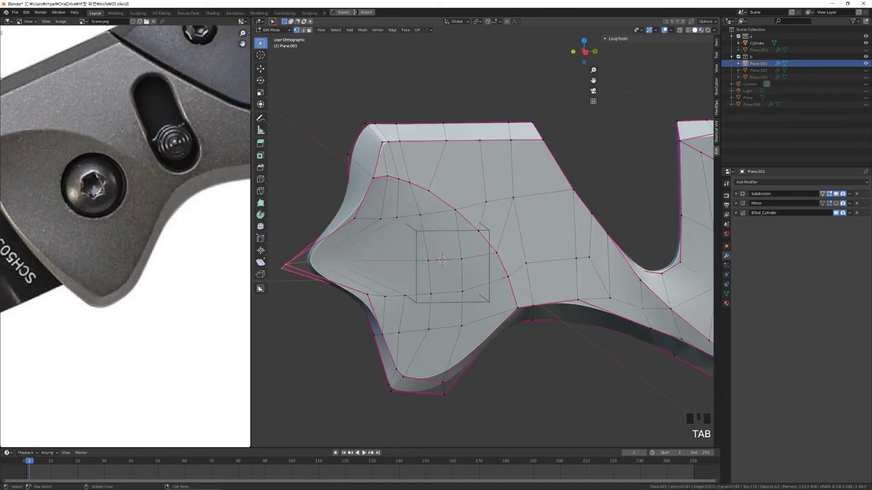
pyautogui.click(428, 261)
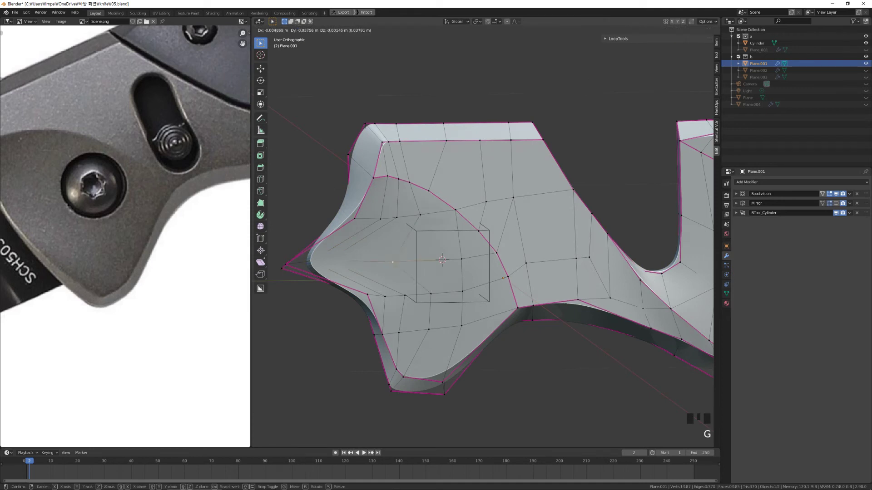
pyautogui.press('Tab')
pyautogui.press('Tab')
pyautogui.moveTo(448, 263); pyautogui.dragTo(442, 262, button='middle')
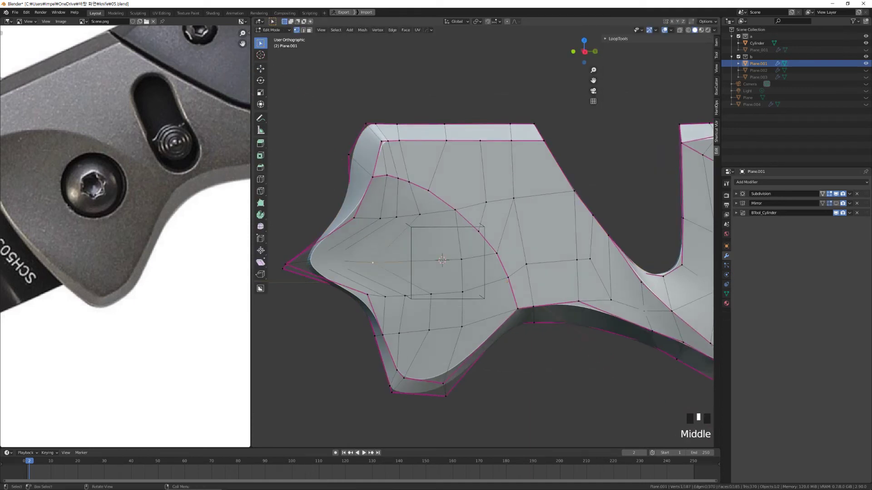
# Undo the vertex moves at the handle scale's rounded end, and return to Object Mode
pyautogui.hotkey('ctrl', 'z')
pyautogui.hotkey('ctrl', 'z')
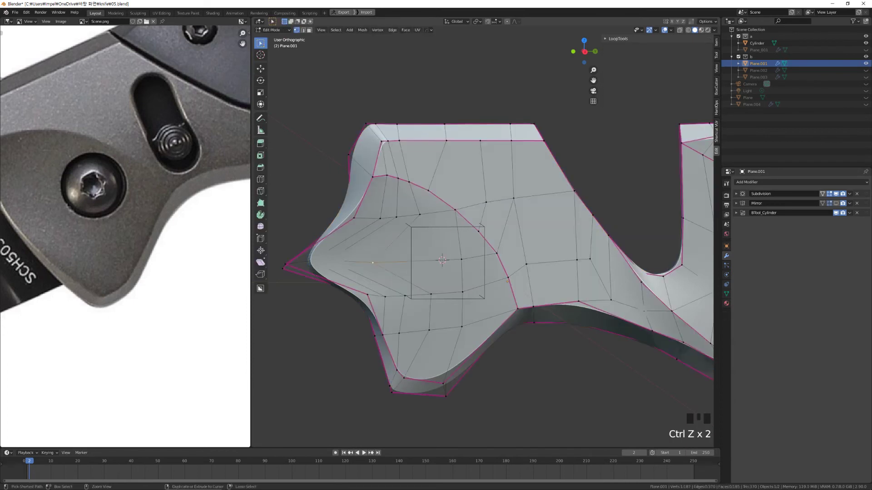
pyautogui.hotkey('ctrl', 'z')
pyautogui.hotkey('ctrl', 'z')
pyautogui.hotkey('ctrl', 'z')
pyautogui.hotkey('ctrl', 'z')
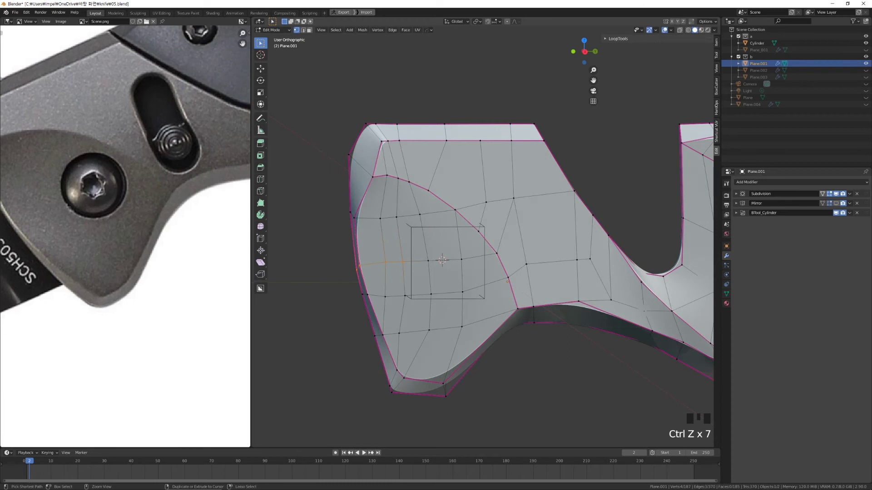
pyautogui.press('Tab')
pyautogui.moveTo(558, 390)
pyautogui.mouseDown(button='middle')
pyautogui.moveTo(573, 402)
pyautogui.moveTo(550, 405)
pyautogui.mouseUp(button='middle')
pyautogui.click(573, 401)
pyautogui.click(493, 245)
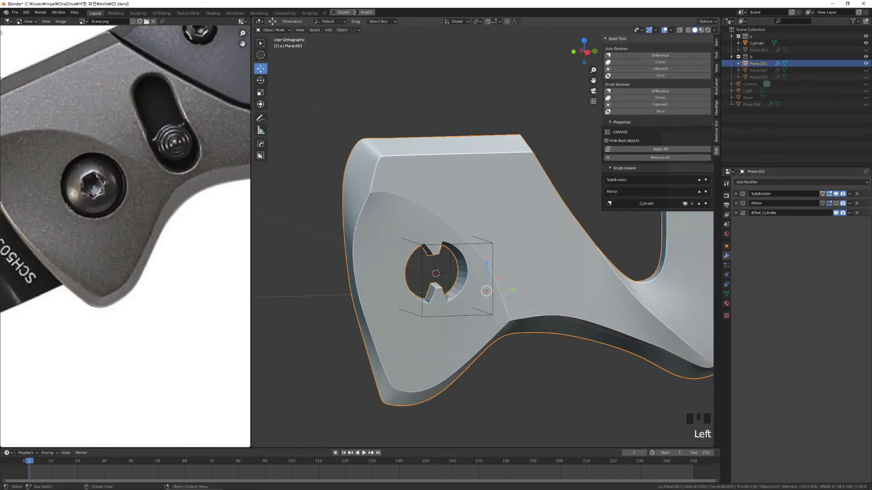
pyautogui.click(493, 245)
pyautogui.moveTo(551, 276); pyautogui.dragTo(504, 277, button='middle')
pyautogui.click(555, 283)
pyautogui.click(850, 213)
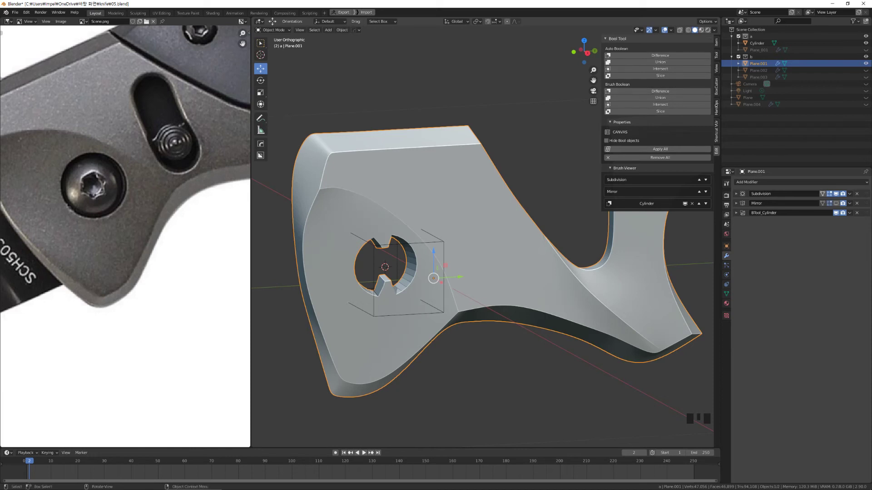
# Select the cylinder brush and move it freely about 0.13 m up to the handle scale's upper edge
pyautogui.click(443, 243)
pyautogui.moveTo(445, 245)
pyautogui.mouseDown(button='middle')
pyautogui.moveTo(524, 249)
pyautogui.moveTo(618, 295)
pyautogui.moveTo(620, 268)
pyautogui.moveTo(560, 330)
pyautogui.moveTo(477, 337)
pyautogui.moveTo(411, 290)
pyautogui.moveTo(395, 191)
pyautogui.moveTo(404, 196)
pyautogui.mouseUp(button='middle')
pyautogui.press('g')
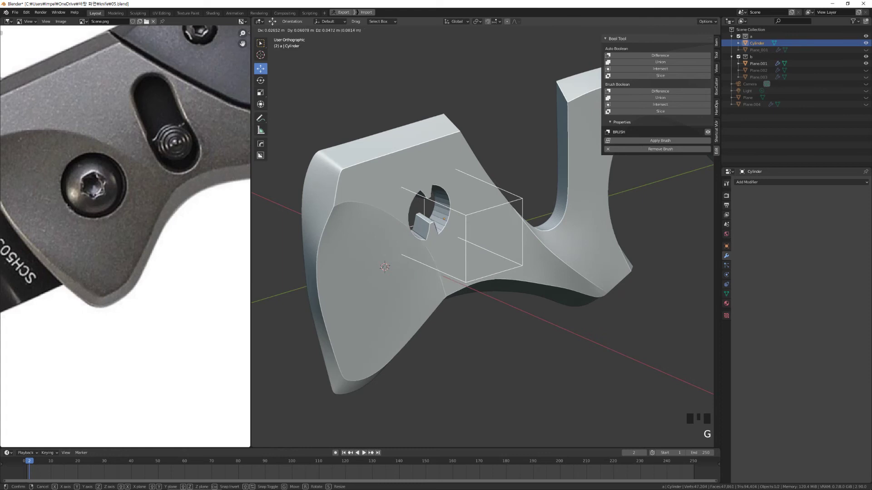
pyautogui.click(471, 167)
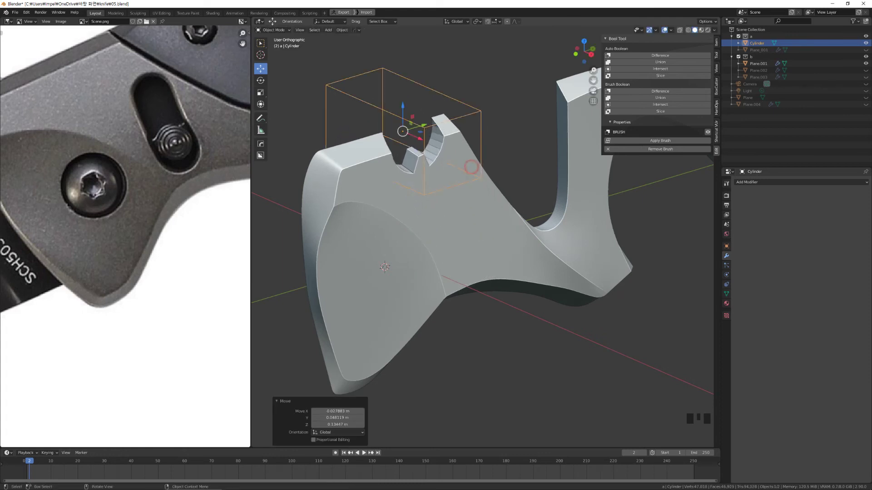
# Move the cylinder brush about 0.13 m back down into the handle scale's recessed rounded end
pyautogui.moveTo(471, 167); pyautogui.dragTo(434, 144, button='middle')
pyautogui.press('g')
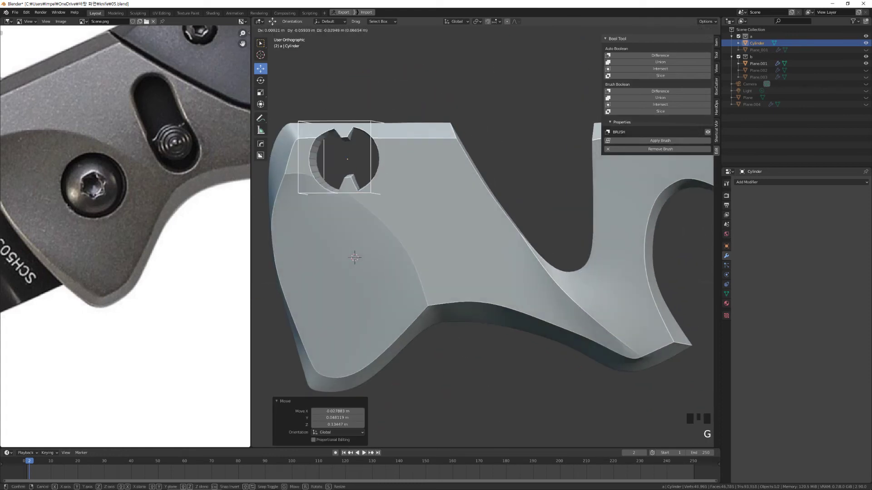
pyautogui.click(399, 292)
pyautogui.moveTo(398, 292); pyautogui.dragTo(411, 286, button='middle')
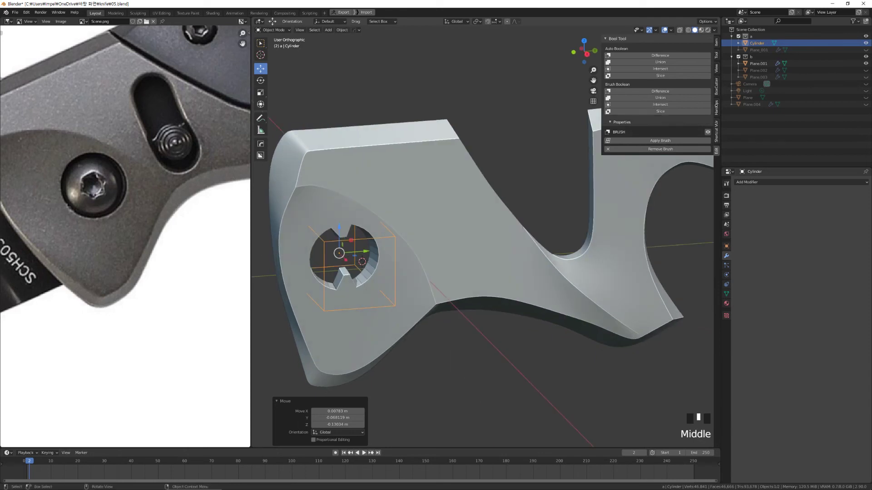
# Duplicate the cylinder brush and place the copy near the handle scale's upper edge
pyautogui.hotkey('shift', 'd')
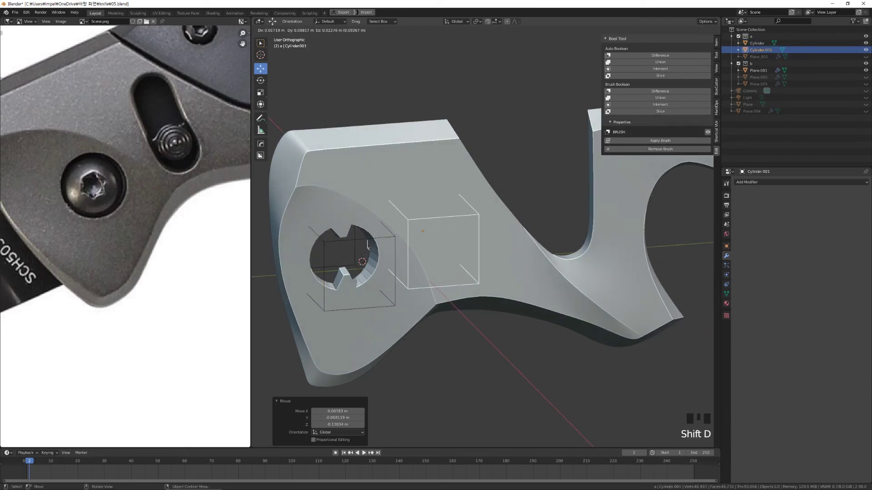
pyautogui.click(526, 228)
pyautogui.moveTo(525, 228); pyautogui.dragTo(516, 136, button='middle')
pyautogui.click(519, 131)
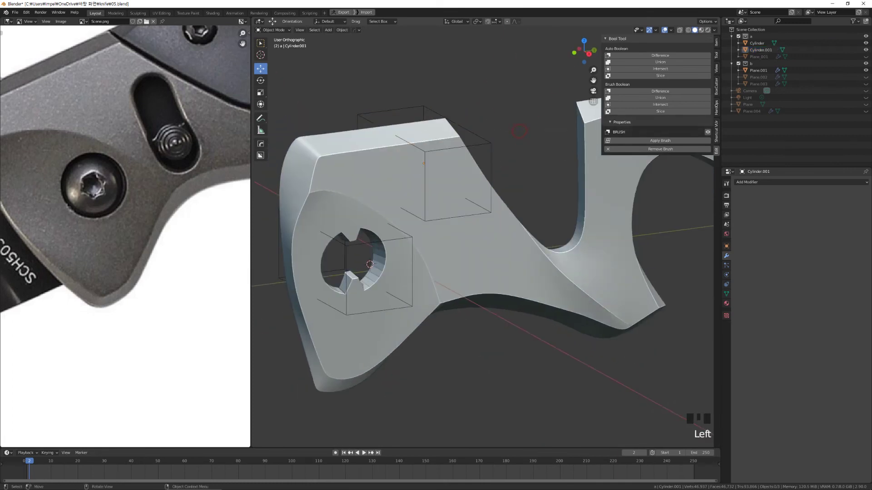
# Try the duplicate cylinder as an Intersect brush on the handle scale, undo it, and apply a Difference brush boolean instead
pyautogui.click(490, 146)
pyautogui.keyDown('shift'); pyautogui.click(361, 149); pyautogui.keyUp('shift')
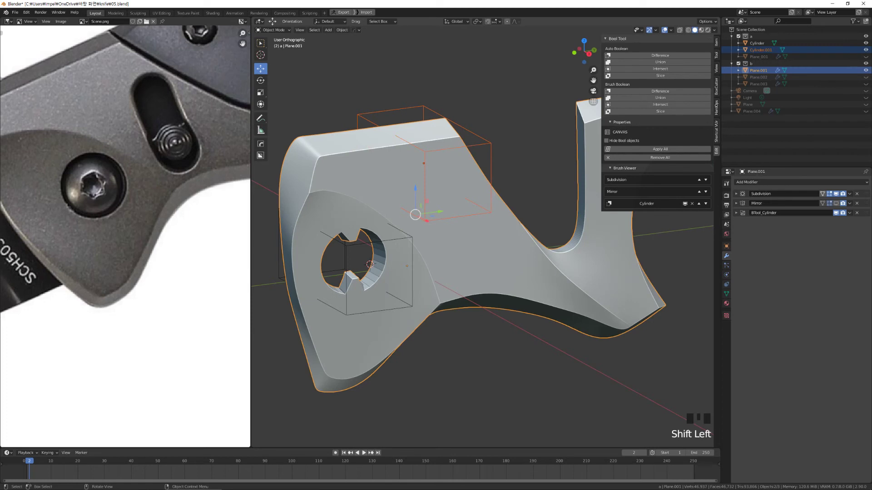
pyautogui.click(660, 105)
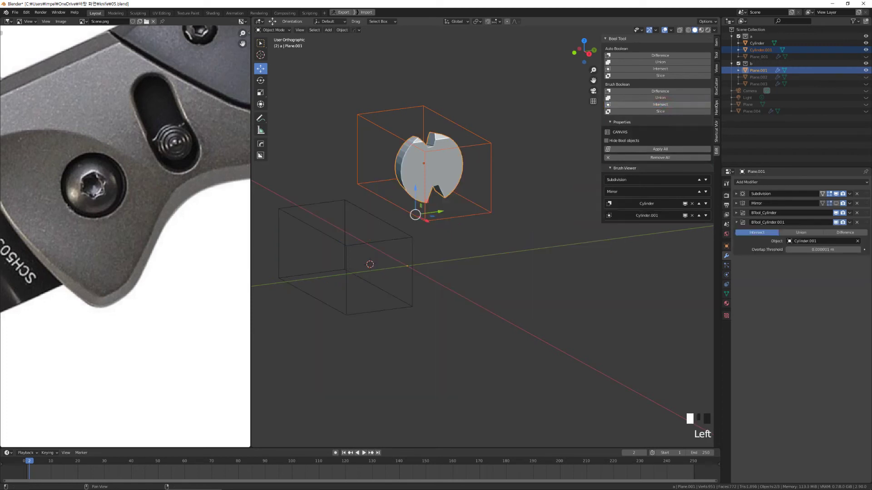
pyautogui.hotkey('ctrl', 'z')
pyautogui.click(660, 90)
pyautogui.moveTo(522, 218); pyautogui.dragTo(496, 212, button='middle')
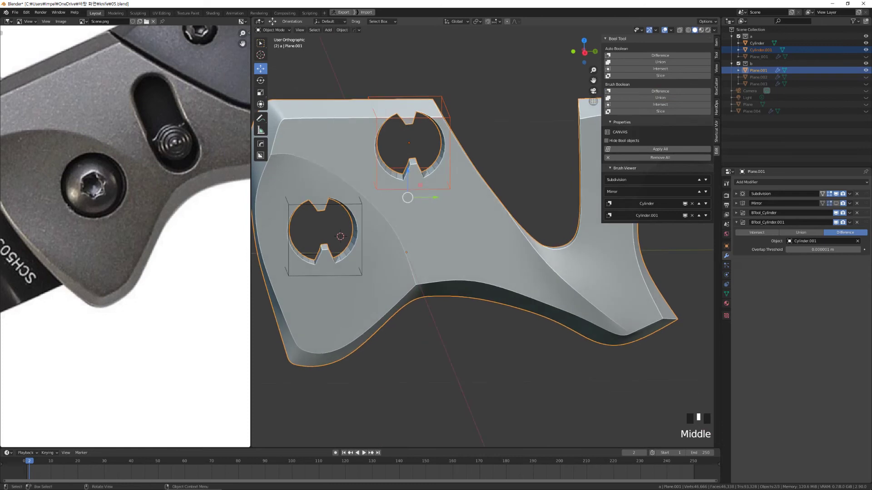
# Select the duplicate cylinder brush and move it up so its cut breaks through the handle scale's top edge
pyautogui.scroll(-3, 486, 234)
pyautogui.click(495, 177)
pyautogui.click(465, 172)
pyautogui.moveTo(472, 182); pyautogui.dragTo(510, 200, button='middle')
pyautogui.press('g')
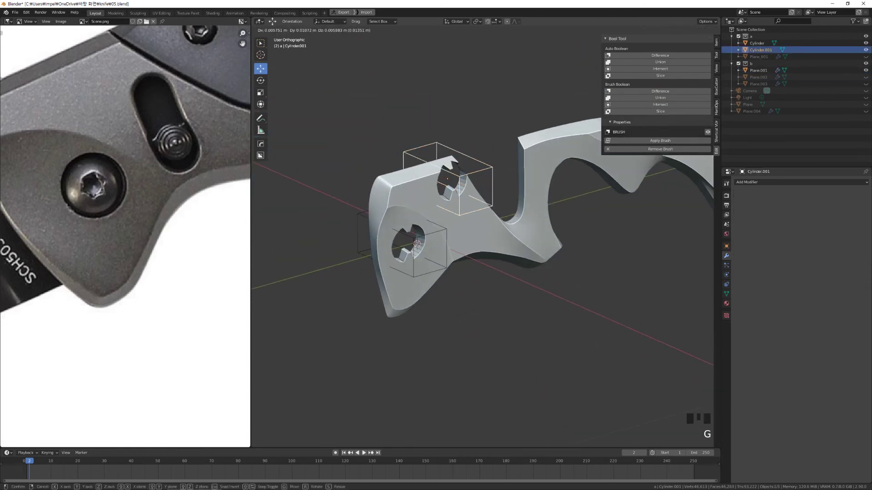
pyautogui.click(466, 203)
pyautogui.scroll(2, 465, 203)
pyautogui.moveTo(465, 203); pyautogui.dragTo(450, 187, button='middle')
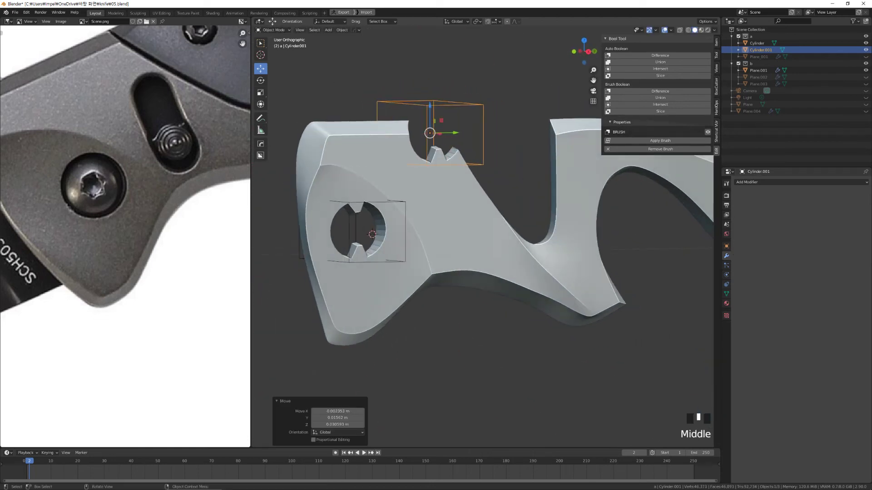
# Undo the duplicate brush's move and its Difference cut in the handle scale
pyautogui.hotkey('ctrl', 'z')
pyautogui.hotkey('ctrl', 'z')
pyautogui.hotkey('ctrl', 'z')
pyautogui.hotkey('ctrl', 'z')
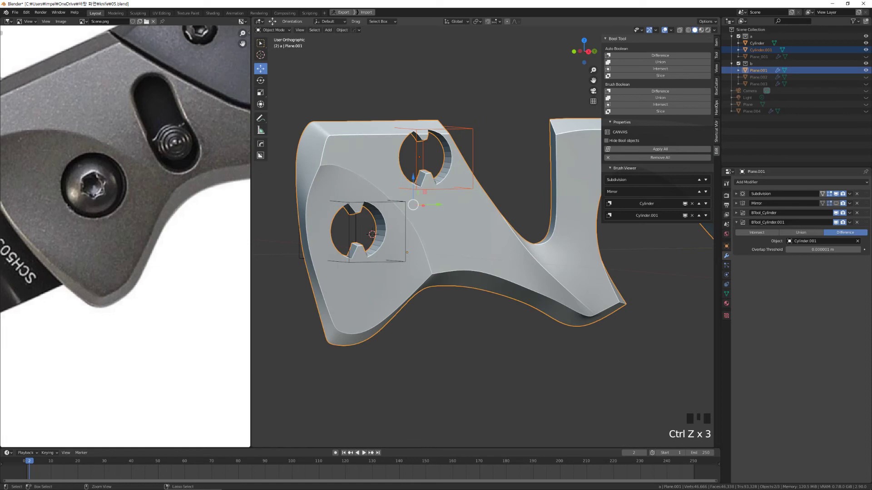
# Compare the selected original and duplicate cylinders, and delete the duplicate near the upper edge
pyautogui.click(499, 135)
pyautogui.click(472, 130)
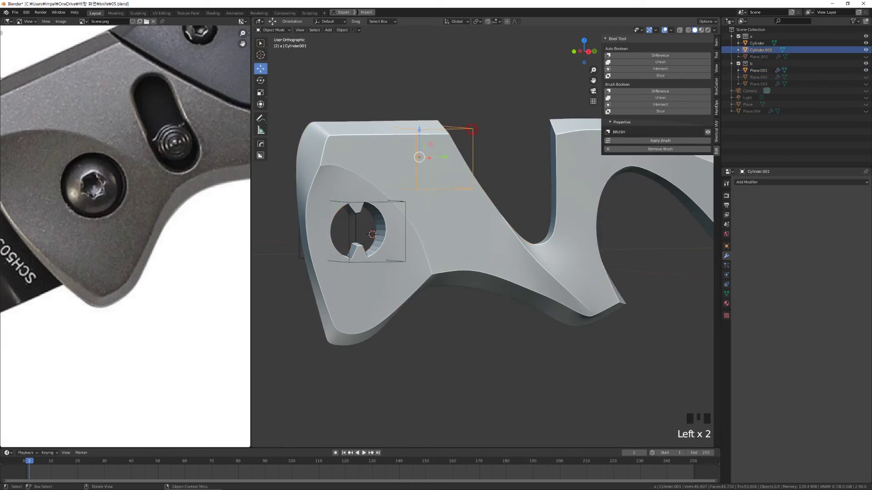
pyautogui.click(405, 208)
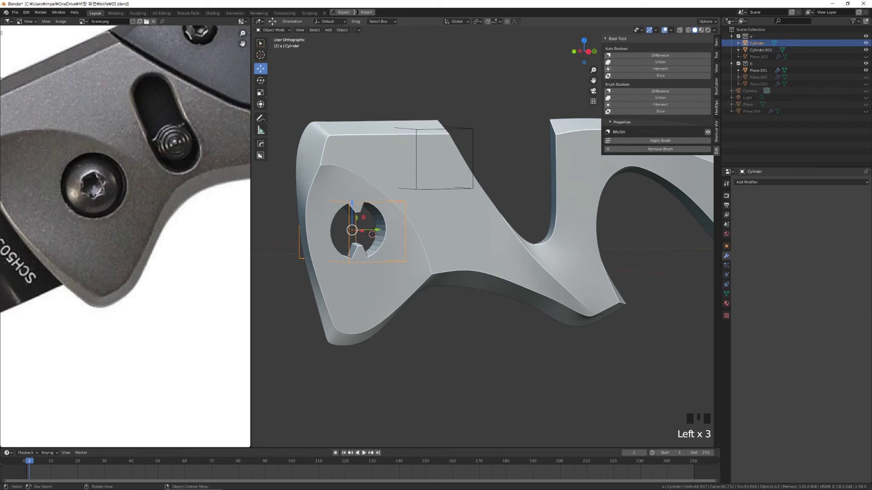
pyautogui.click(472, 152)
pyautogui.click(404, 204)
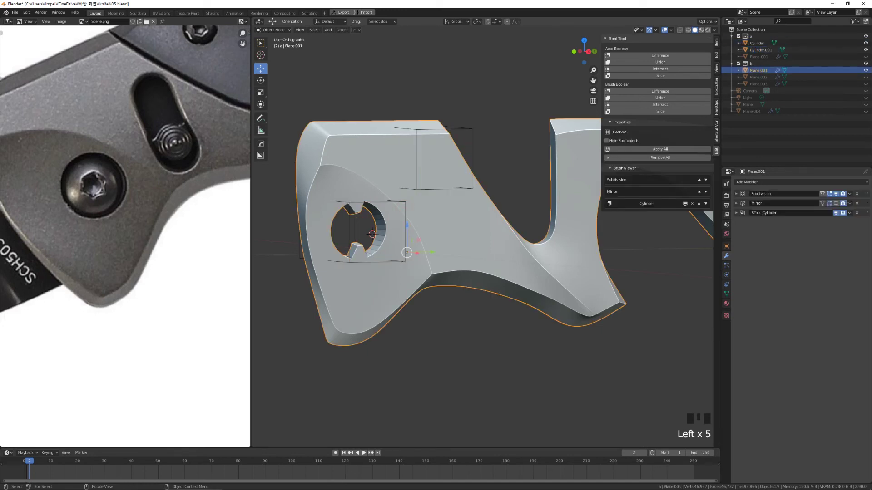
pyautogui.click(405, 204)
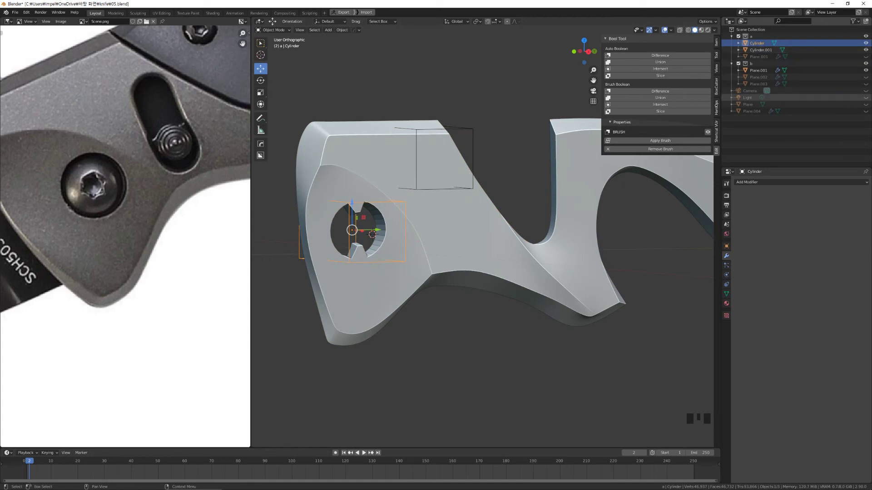
pyautogui.click(473, 131)
pyautogui.press('Delete')
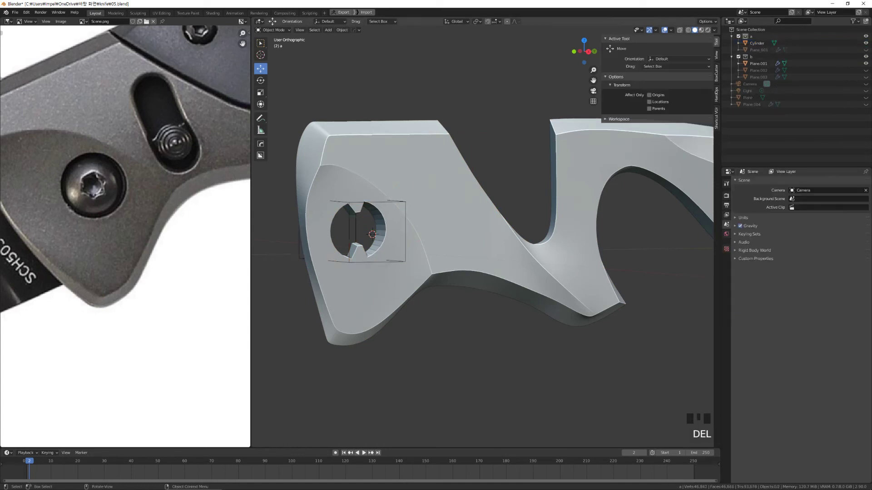
# Delete the cylinder brush and remove the leftover BTool_Cylinder modifier from the handle scale
pyautogui.click(404, 204)
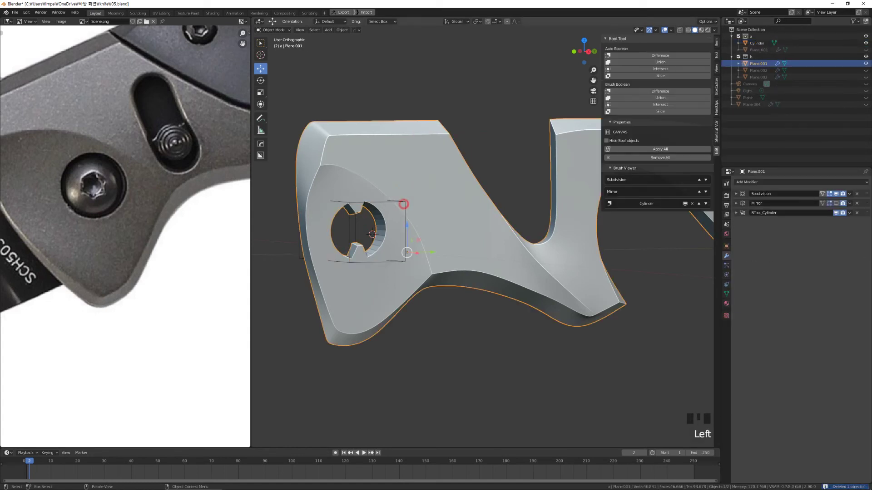
pyautogui.click(372, 234)
pyautogui.moveTo(373, 235); pyautogui.dragTo(373, 235, button='middle')
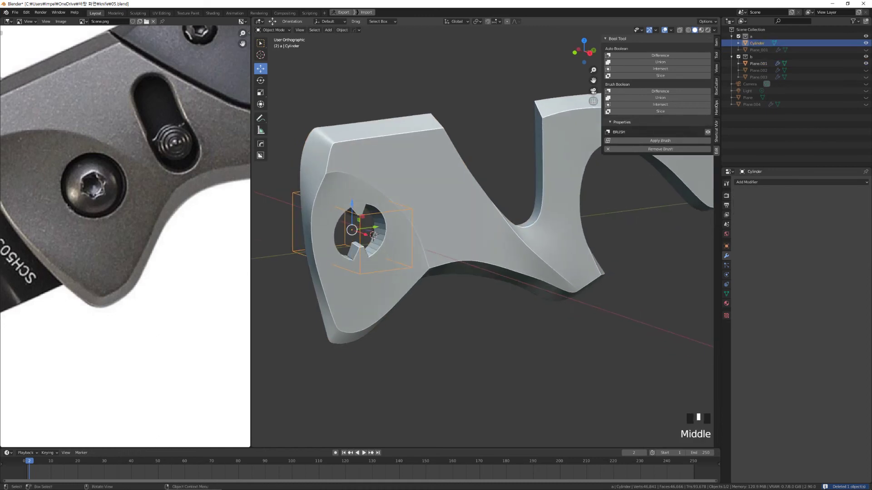
pyautogui.press('Delete')
pyautogui.moveTo(536, 164); pyautogui.dragTo(537, 172, button='middle')
pyautogui.click(554, 166)
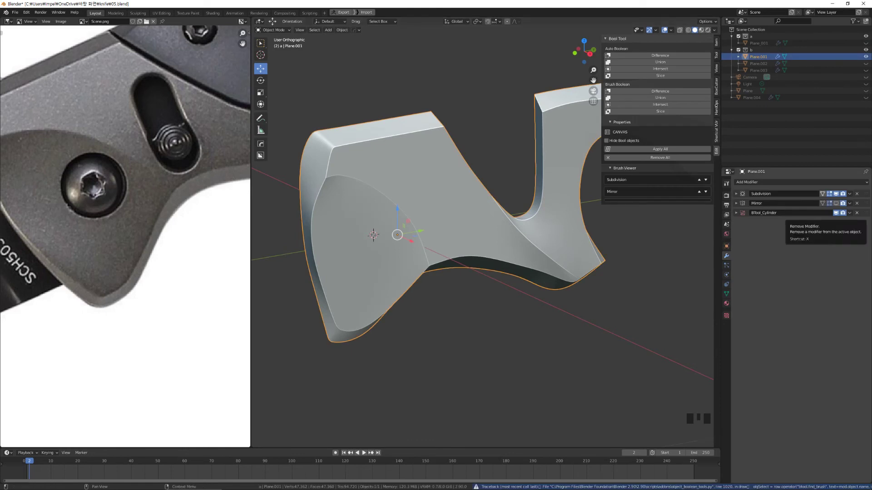
pyautogui.click(856, 213)
# Add a mesh cylinder with 6 vertices at the 3D cursor on the handle scale's rounded end
pyautogui.scroll(3, 523, 277)
pyautogui.moveTo(522, 277); pyautogui.dragTo(489, 234, button='middle')
pyautogui.scroll(-6, 481, 236)
pyautogui.scroll(5, 481, 254)
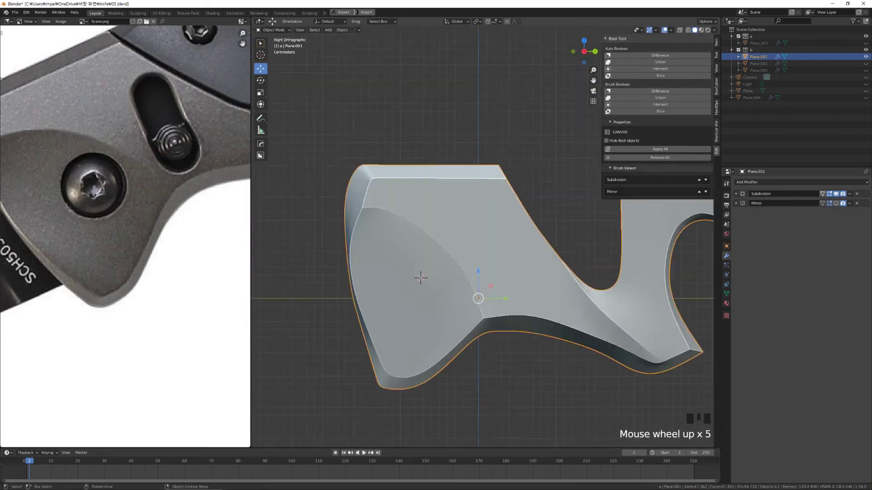
pyautogui.scroll(7, 421, 278)
pyautogui.scroll(-10, 292, 356)
pyautogui.keyDown('shift'); pyautogui.moveTo(481, 255); pyautogui.dragTo(487, 229, button='middle'); pyautogui.keyUp('shift')
pyautogui.scroll(3, 481, 237)
pyautogui.click(448, 343)
pyautogui.click(428, 265)
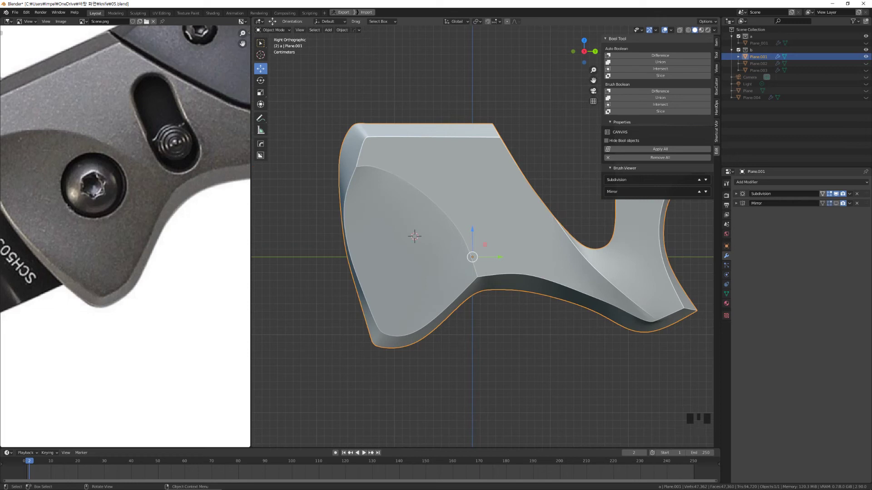
pyautogui.hotkey('shift', 'a')
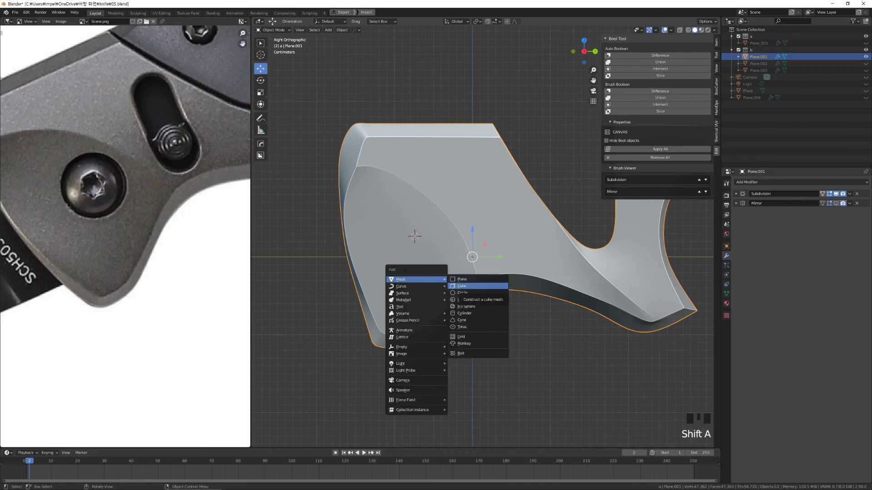
pyautogui.click(468, 313)
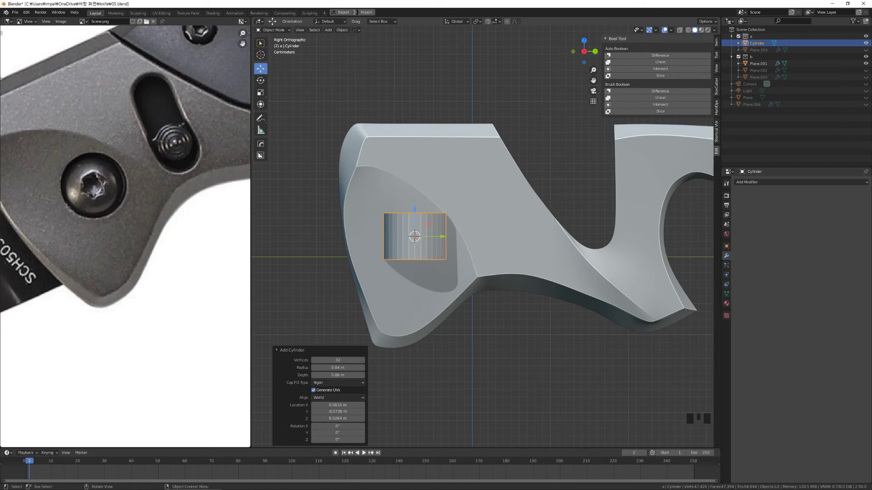
pyautogui.click(337, 360)
pyautogui.write('6')
pyautogui.press('Return')
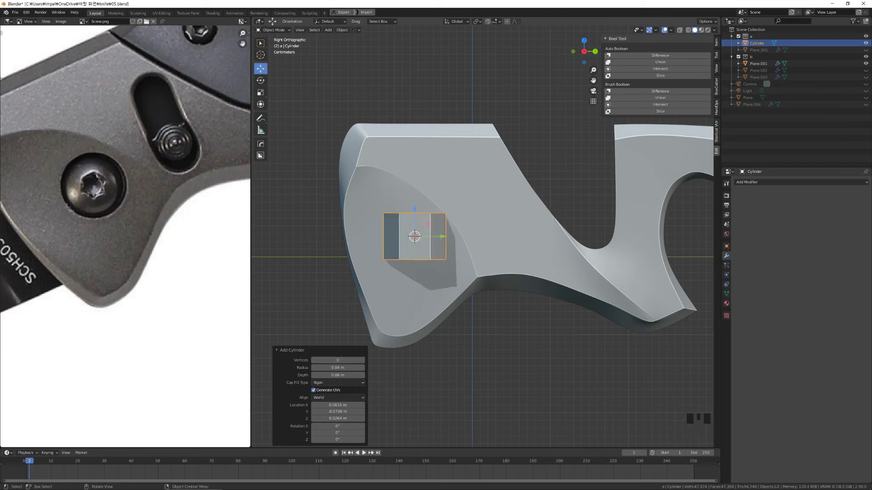
pyautogui.click(480, 346)
# Rotate the six-sided cylinder 90° in front view so its hexagonal face points out of the handle scale
pyautogui.click(417, 234)
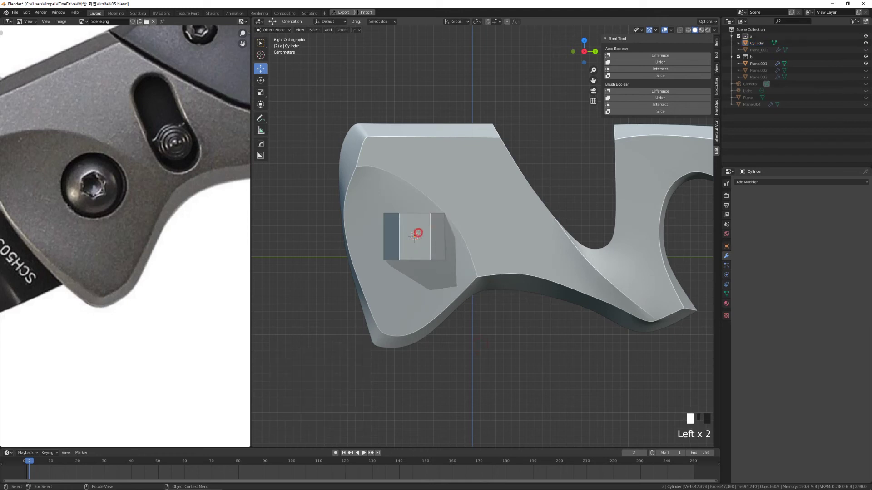
pyautogui.moveTo(423, 239); pyautogui.dragTo(526, 272, button='middle')
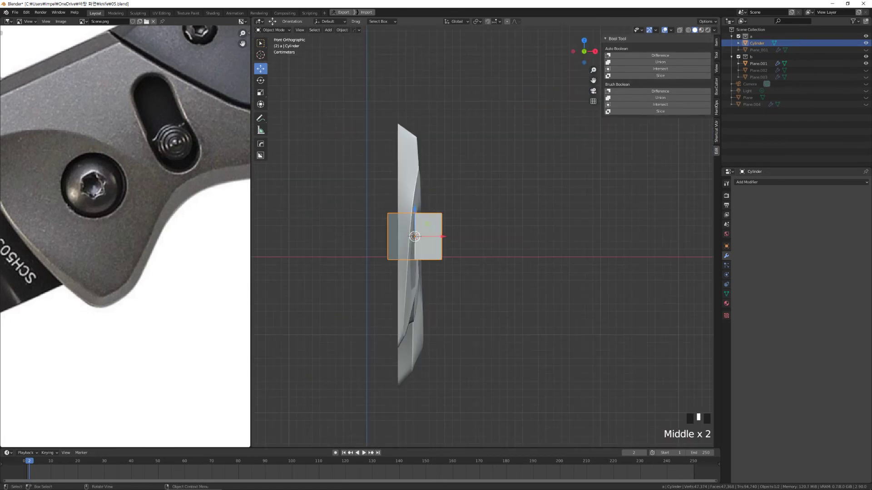
pyautogui.press('r')
pyautogui.rightClick(485, 313)
pyautogui.press('r')
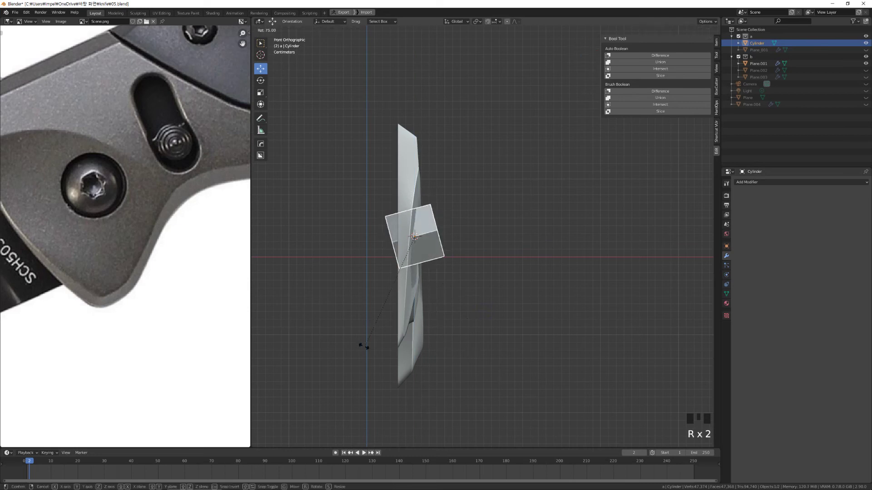
pyautogui.click(334, 328)
pyautogui.moveTo(334, 327); pyautogui.dragTo(363, 318, button='middle')
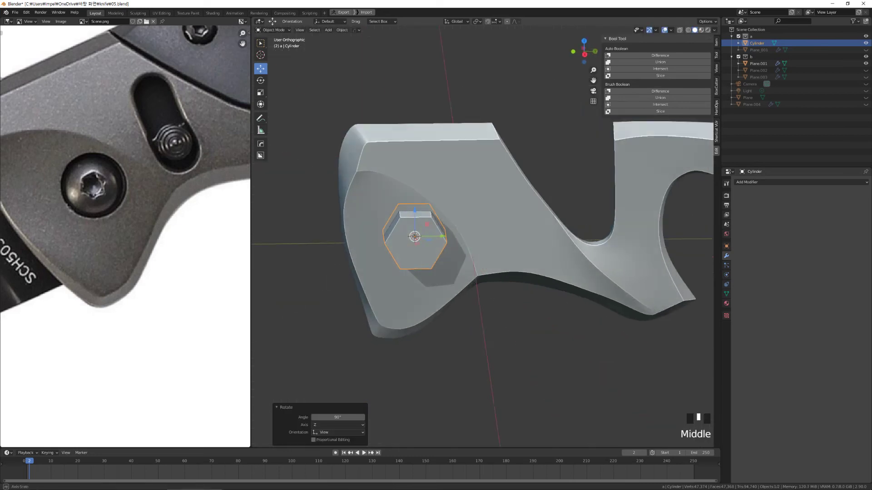
# Scale the hexagonal cylinder down slightly and stretch it by about 2.3 along X through the handle scale
pyautogui.press('s')
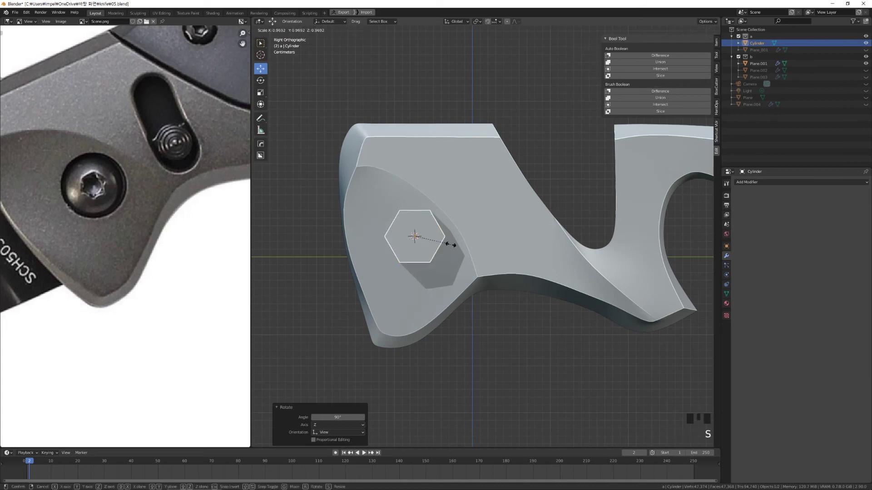
pyautogui.click(446, 243)
pyautogui.moveTo(445, 243)
pyautogui.mouseDown(button='middle')
pyautogui.moveTo(472, 245)
pyautogui.moveTo(463, 245)
pyautogui.mouseUp(button='middle')
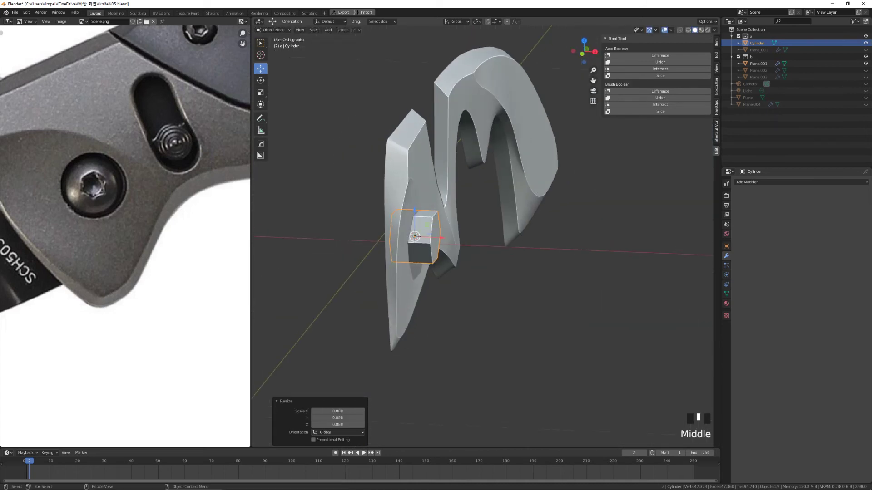
pyautogui.press('s')
pyautogui.press('x')
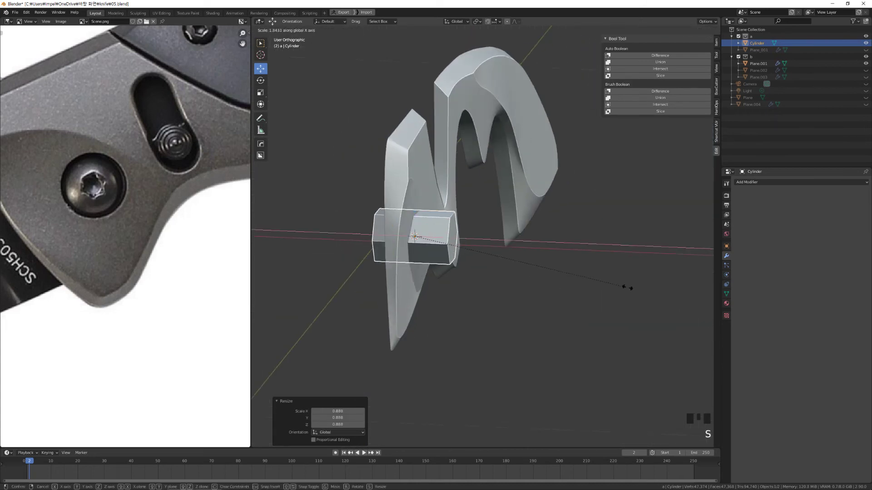
pyautogui.click(679, 299)
pyautogui.moveTo(680, 298); pyautogui.dragTo(644, 324, button='middle')
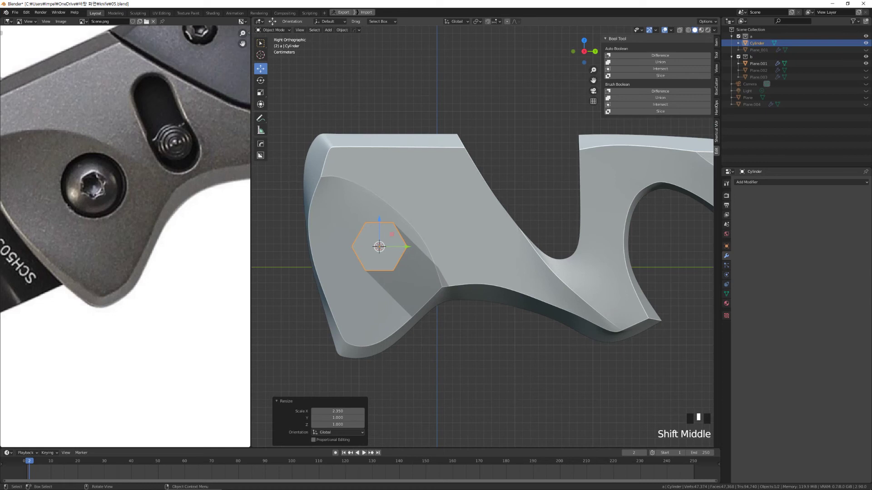
# Cut a hexagonal hole in the handle scale with the cylinder as a Difference brush boolean
pyautogui.click(489, 380)
pyautogui.moveTo(489, 380); pyautogui.dragTo(495, 377, button='middle')
pyautogui.click(389, 247)
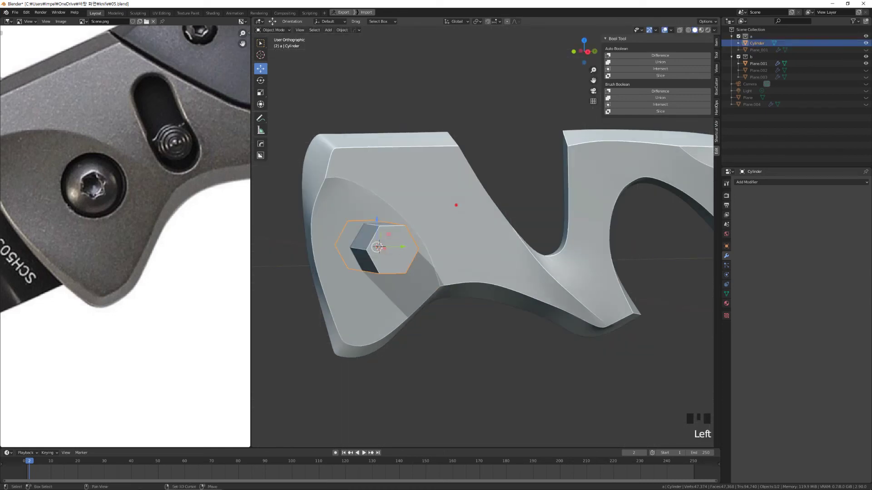
pyautogui.keyDown('shift'); pyautogui.click(455, 205); pyautogui.keyUp('shift')
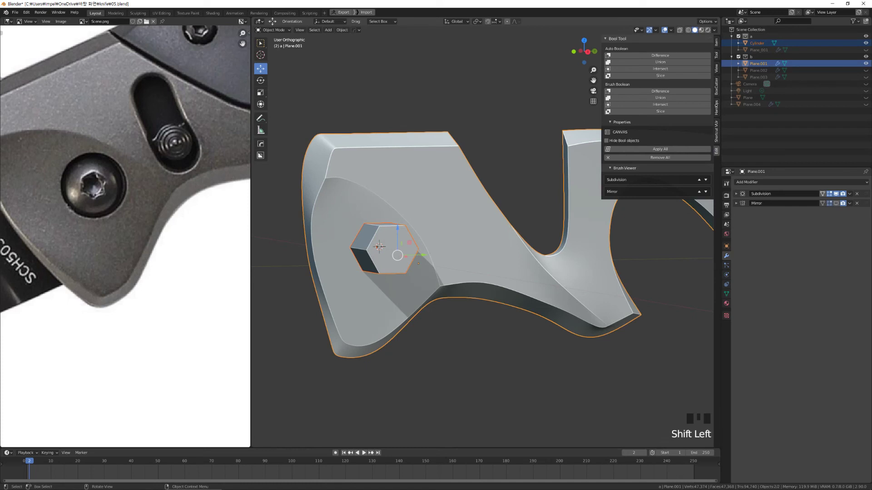
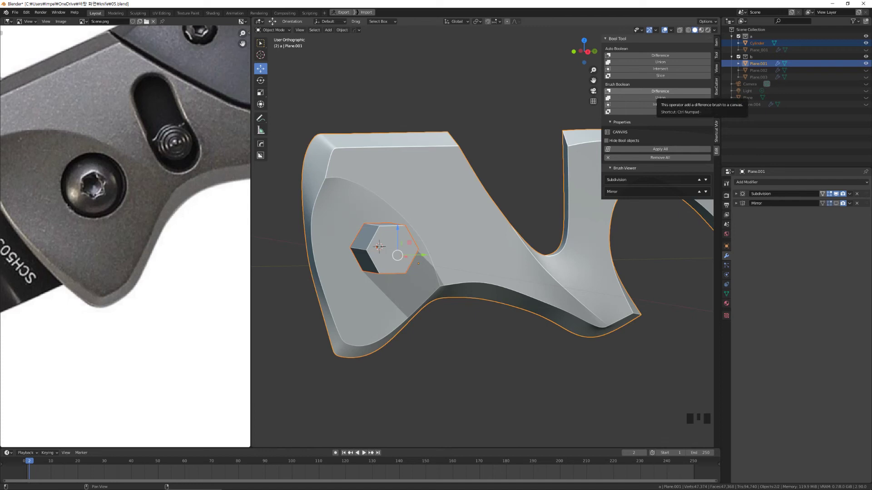
pyautogui.click(661, 91)
pyautogui.moveTo(522, 318)
pyautogui.mouseDown(button='middle')
pyautogui.moveTo(511, 291)
pyautogui.moveTo(526, 298)
pyautogui.mouseUp(button='middle')
pyautogui.click(471, 344)
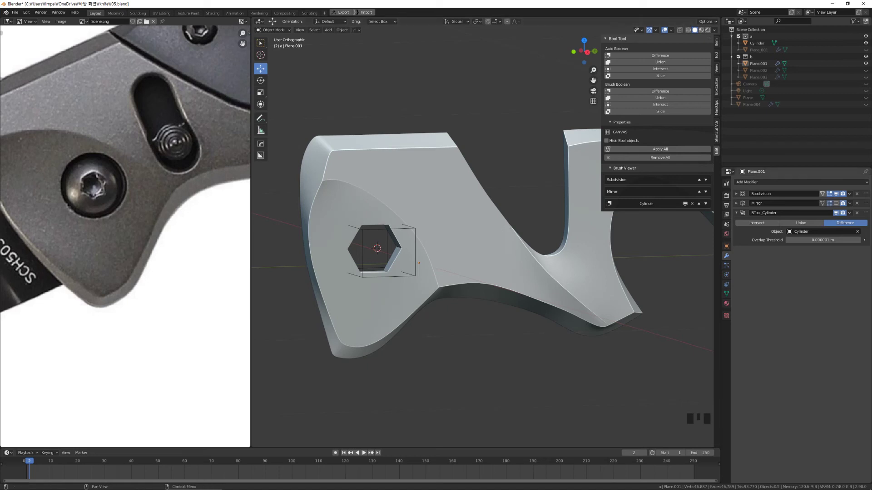
# Collapse the BTool_Cylinder modifier and move it above Mirror in the handle scale's modifier stack
pyautogui.click(736, 213)
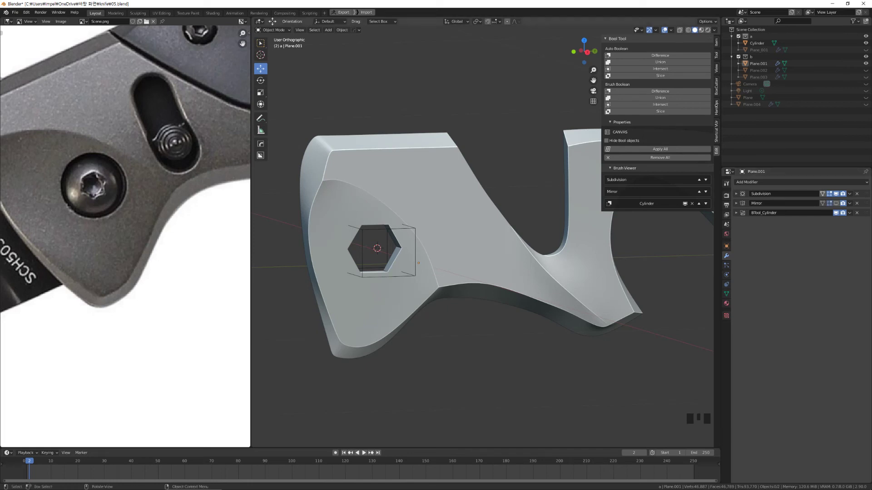
pyautogui.moveTo(536, 255); pyautogui.dragTo(538, 256, button='middle')
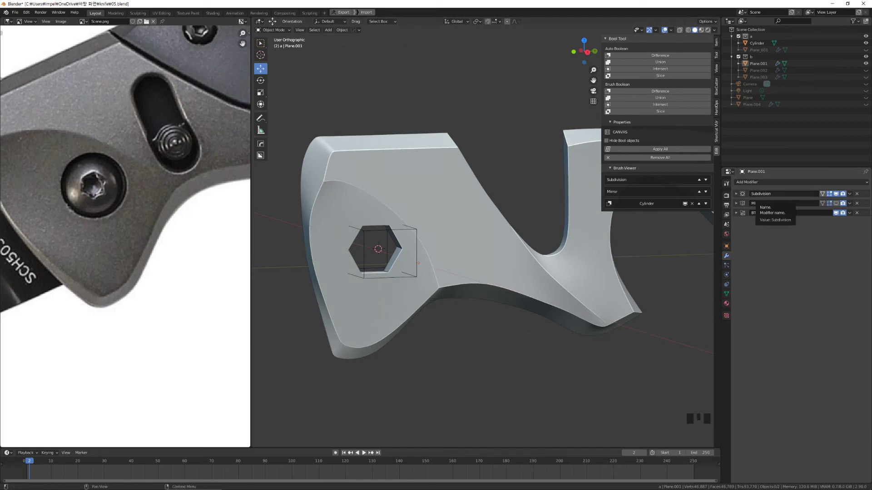
pyautogui.moveTo(454, 249); pyautogui.dragTo(475, 246, button='middle')
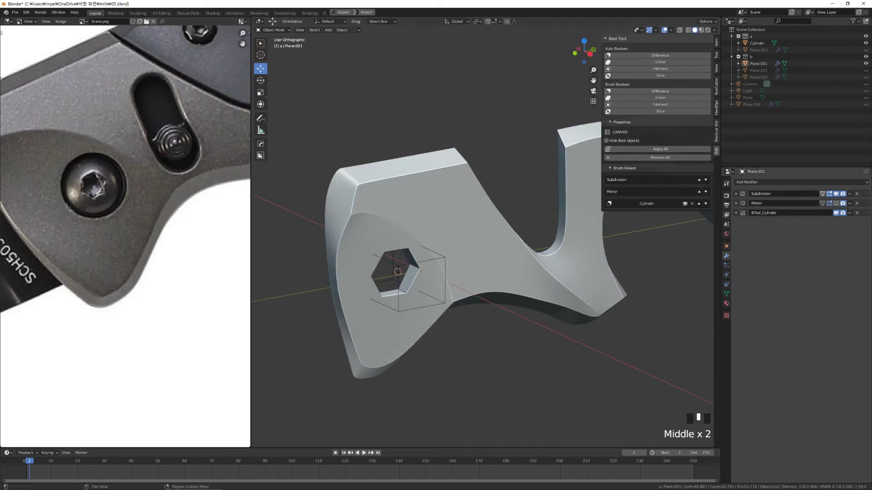
pyautogui.moveTo(867, 213); pyautogui.dragTo(867, 202)
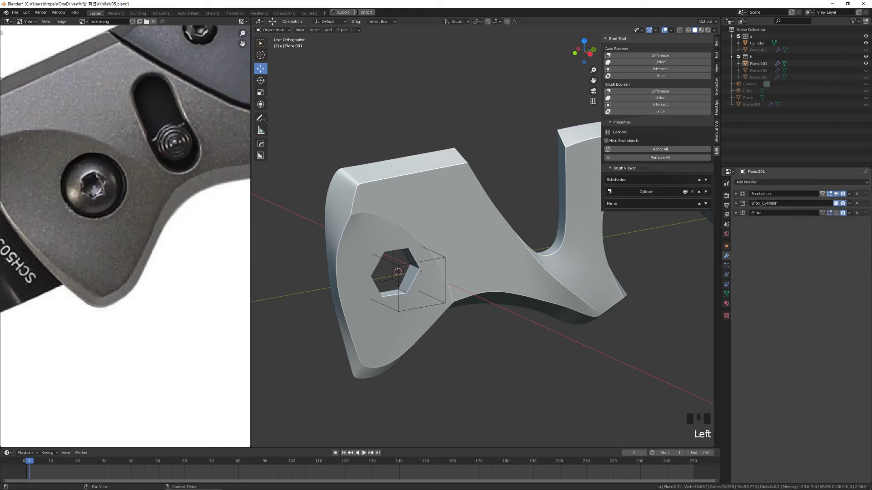
# Display the Mirror modifier in the viewport to inspect the hole on both handle scales, and hide it again
pyautogui.click(836, 213)
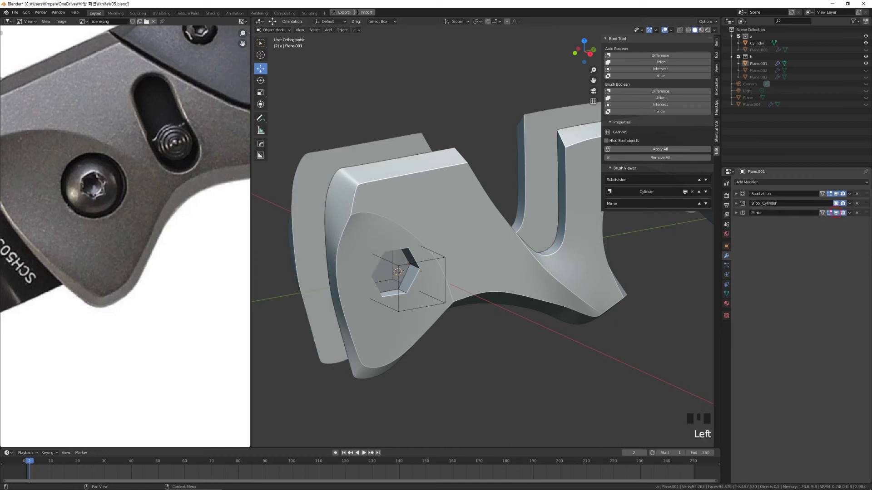
pyautogui.moveTo(509, 245); pyautogui.dragTo(544, 248, button='middle')
pyautogui.click(836, 213)
pyautogui.scroll(5, 513, 204)
pyautogui.scroll(-4, 514, 204)
# Select the handle scale and move its BTool_Cylinder modifier above Subdivision
pyautogui.click(448, 255)
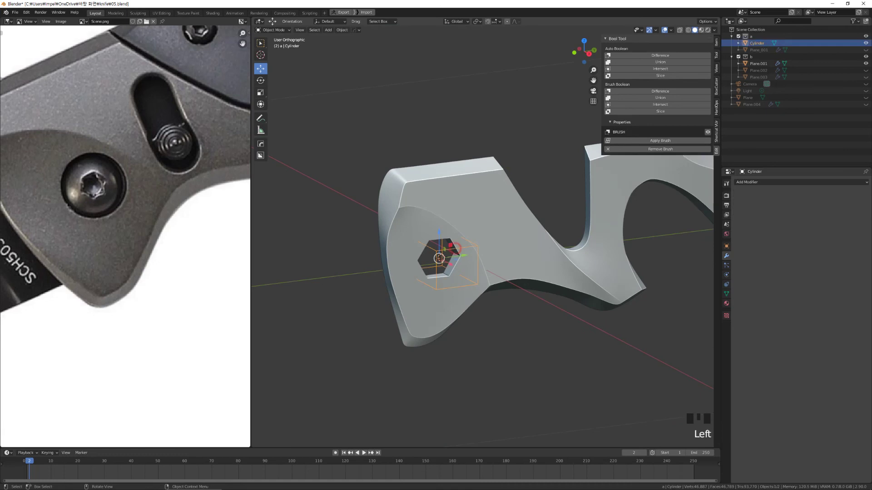
pyautogui.click(500, 222)
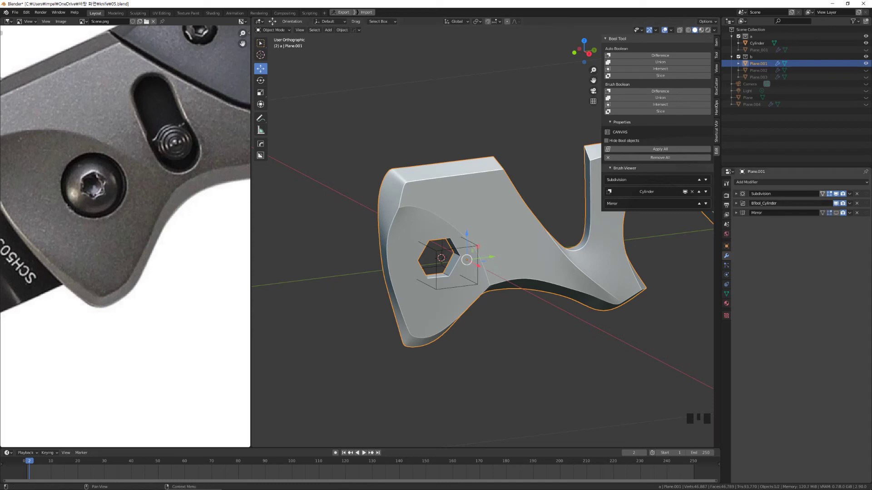
pyautogui.moveTo(866, 204); pyautogui.dragTo(866, 193)
pyautogui.moveTo(536, 255)
pyautogui.mouseDown(button='middle')
pyautogui.moveTo(548, 258)
pyautogui.moveTo(543, 248)
pyautogui.moveTo(567, 233)
pyautogui.moveTo(537, 254)
pyautogui.mouseUp(button='middle')
pyautogui.scroll(2, 567, 234)
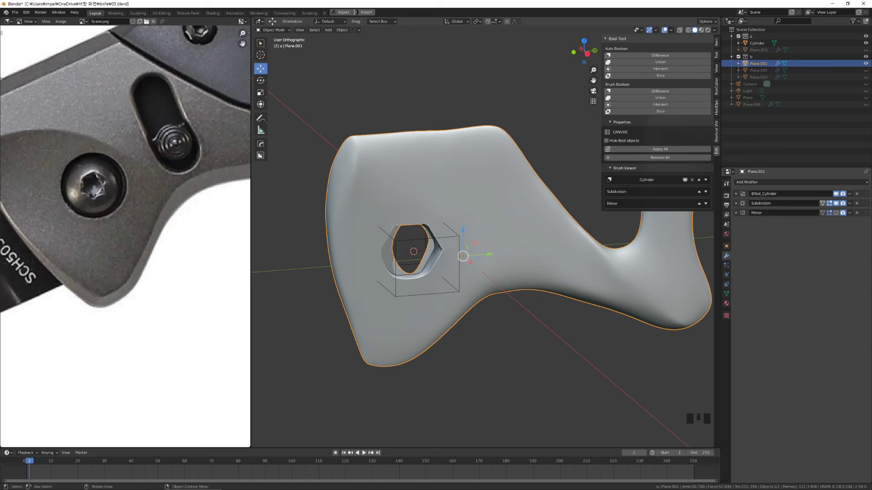
# Switch the handle scale repeatedly between Edit and Object Mode to compare its base mesh with the subdivided boolean hole
pyautogui.press('Tab')
pyautogui.press('Tab')
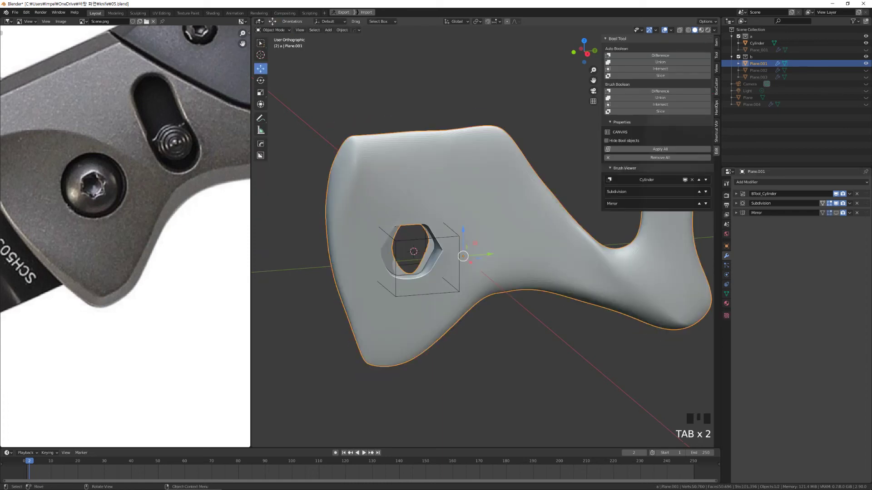
pyautogui.press('Tab')
pyautogui.press('Tab')
pyautogui.press('Tab')
pyautogui.press('Tab')
pyautogui.press('Tab')
pyautogui.press('Tab')
pyautogui.scroll(2, 493, 279)
pyautogui.moveTo(493, 279); pyautogui.dragTo(463, 272, button='middle')
pyautogui.press('Tab')
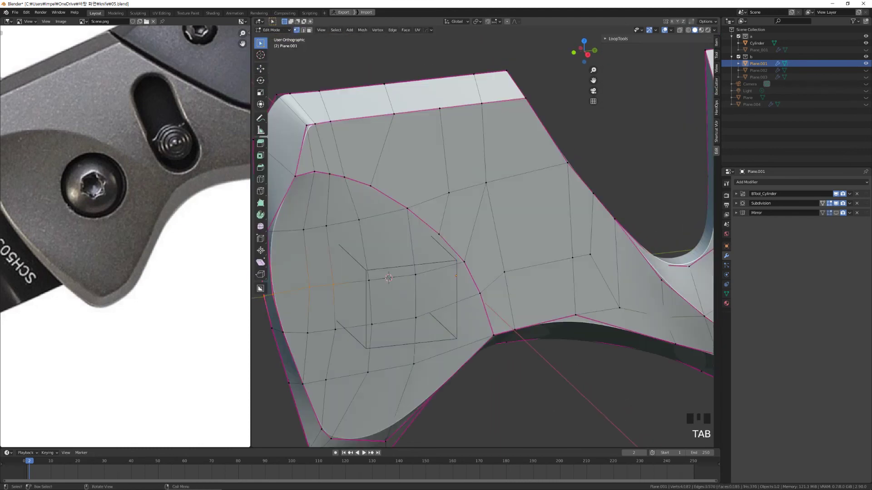
pyautogui.scroll(-1, 482, 238)
pyautogui.press('Tab')
# Reselect the handle scale and examine its creased edges and topology around the cutter against the smoothed Object Mode shape
pyautogui.click(531, 350)
pyautogui.click(519, 267)
pyautogui.middleClick(520, 267)
pyautogui.scroll(-3, 520, 267)
pyautogui.press('Tab')
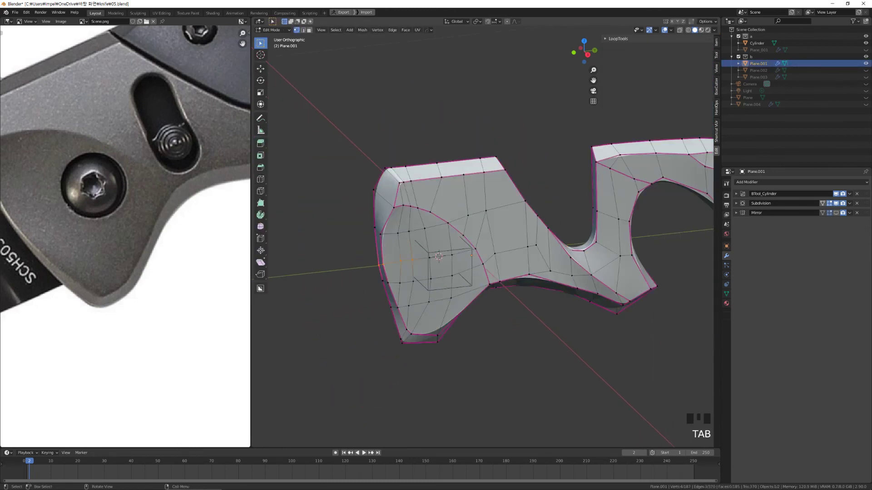
pyautogui.press('Tab')
pyautogui.moveTo(519, 267); pyautogui.dragTo(486, 268, button='middle')
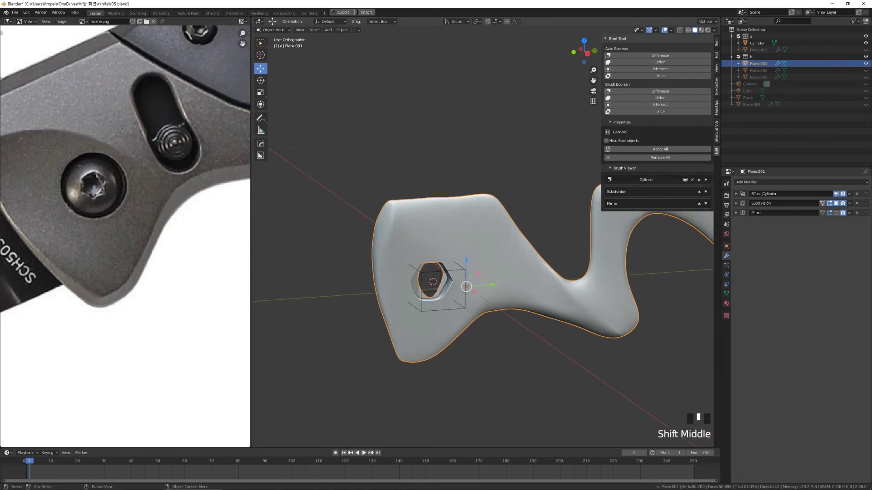
pyautogui.press('Tab')
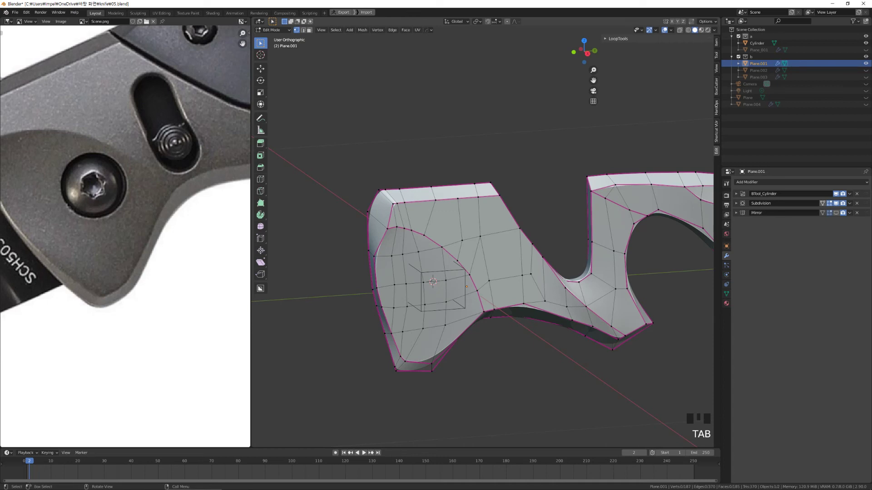
pyautogui.press('Tab')
pyautogui.press('Tab')
pyautogui.press('Tab')
pyautogui.press('Tab')
pyautogui.moveTo(482, 272); pyautogui.dragTo(490, 266, button='middle')
pyautogui.scroll(1, 481, 273)
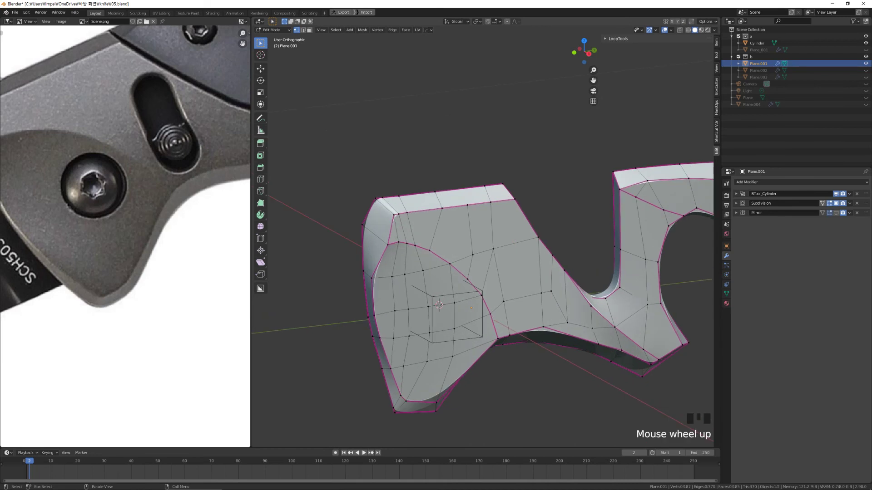
pyautogui.moveTo(481, 272); pyautogui.dragTo(475, 252, button='middle')
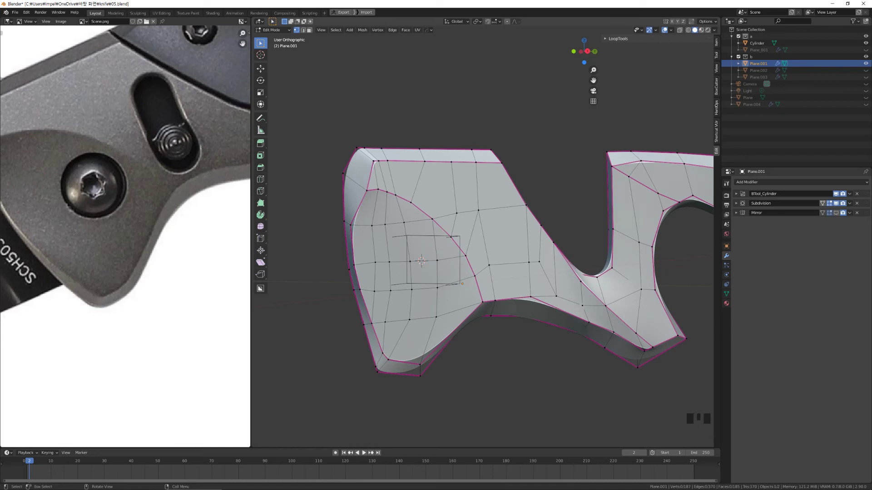
# Apply the BTool_Cylinder modifier on the handle scale in Object Mode
pyautogui.moveTo(474, 252); pyautogui.dragTo(472, 245, button='middle')
pyautogui.press('Tab')
pyautogui.press('Tab')
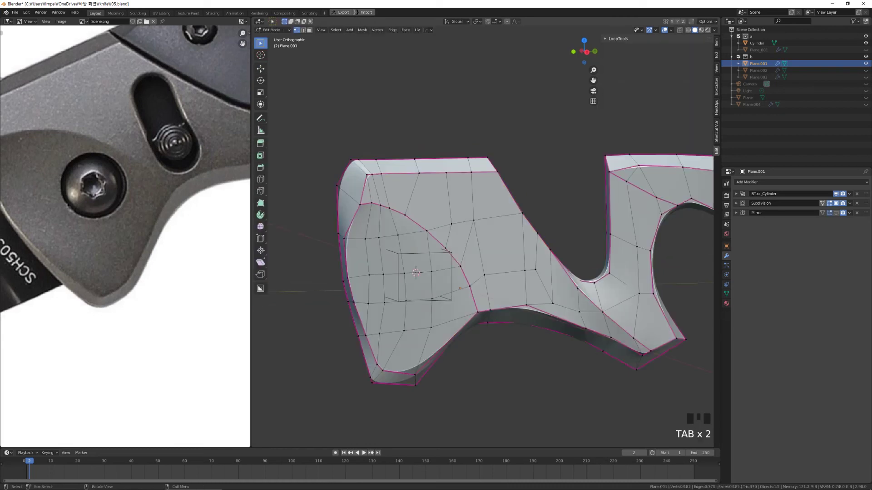
pyautogui.moveTo(472, 254); pyautogui.dragTo(454, 239, button='middle')
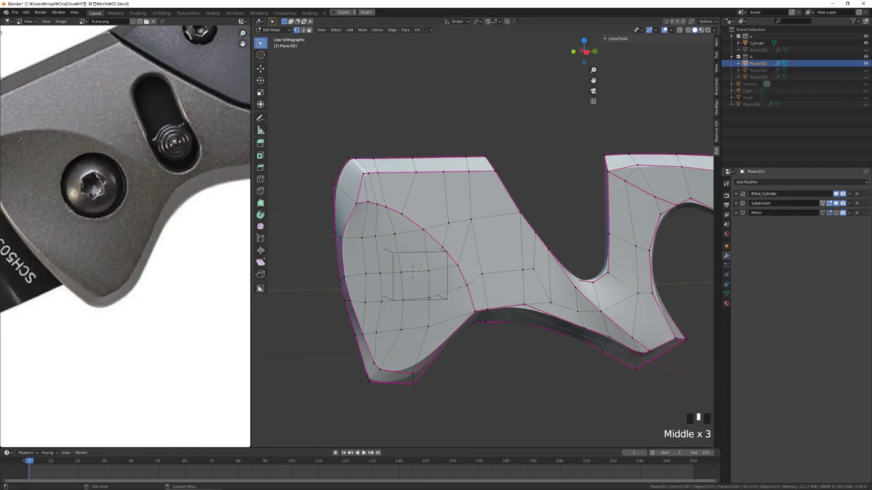
pyautogui.click(850, 194)
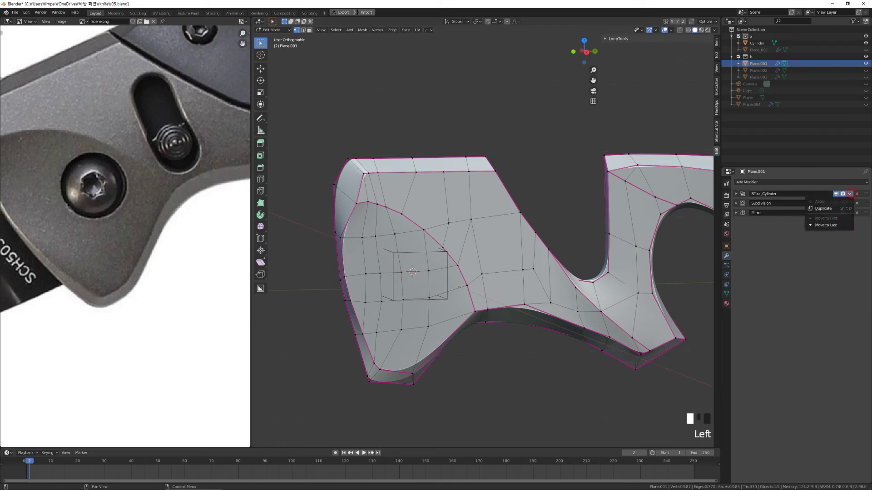
pyautogui.click(850, 194)
pyautogui.press('Tab')
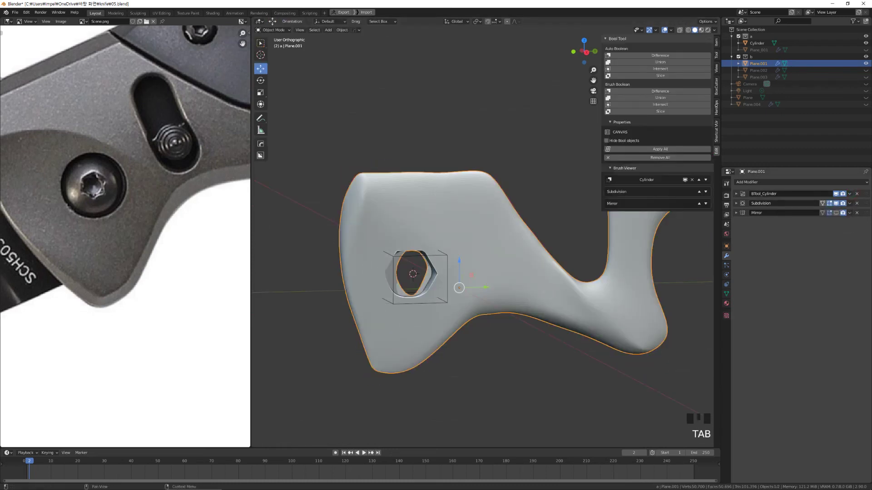
pyautogui.click(850, 194)
pyautogui.click(824, 202)
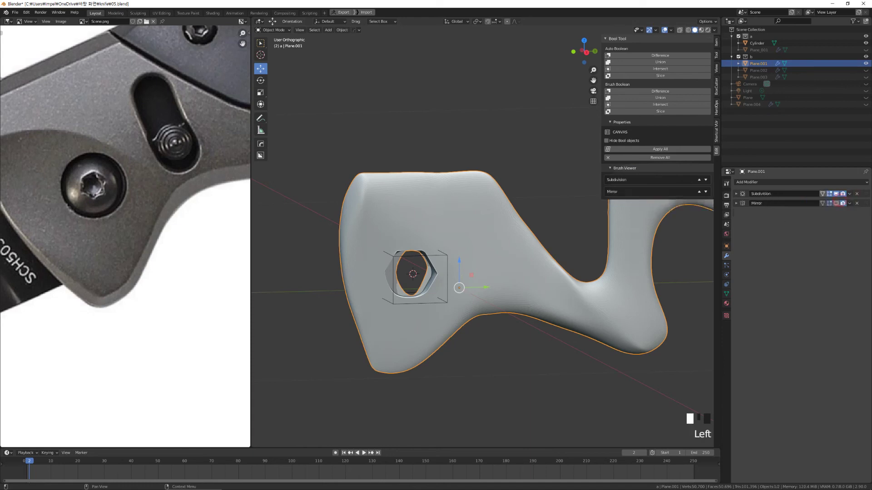
# Delete the hexagonal cutter cylinder around the screw hole
pyautogui.click(533, 175)
pyautogui.click(446, 254)
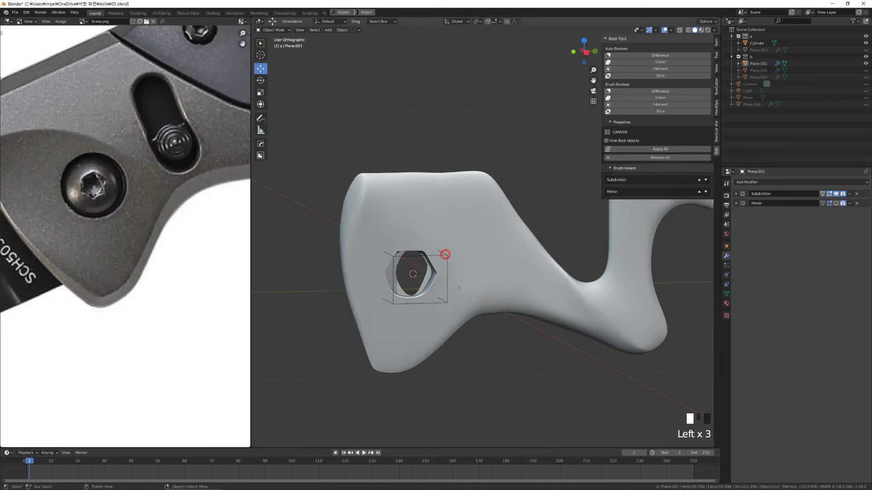
pyautogui.press('Delete')
# Select the handle scale's straight top edge path above the screw hole and set its Mean Crease to 1.00
pyautogui.click(479, 236)
pyautogui.press('Tab')
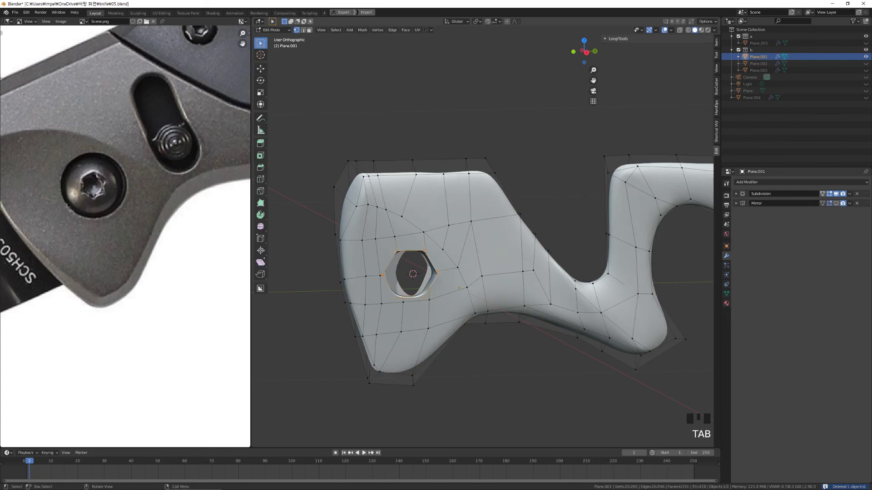
pyautogui.click(361, 174)
pyautogui.keyDown('ctrl'); pyautogui.click(492, 173); pyautogui.keyUp('ctrl')
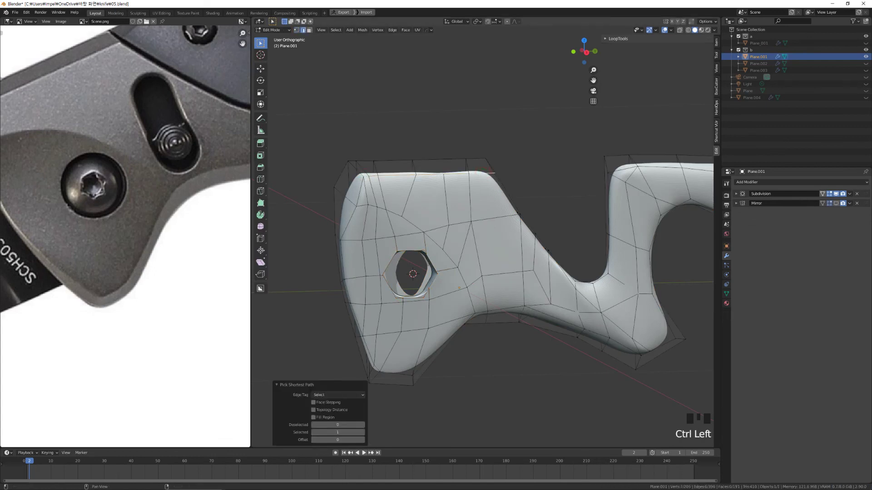
pyautogui.click(716, 55)
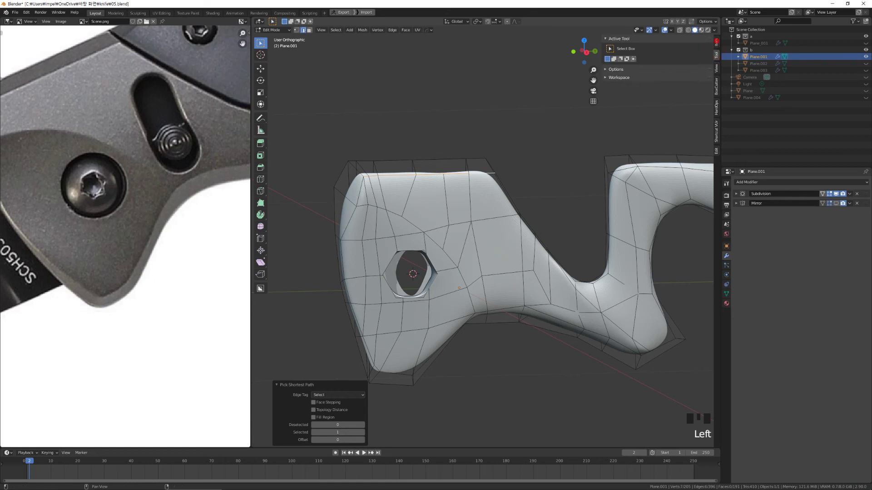
pyautogui.click(717, 42)
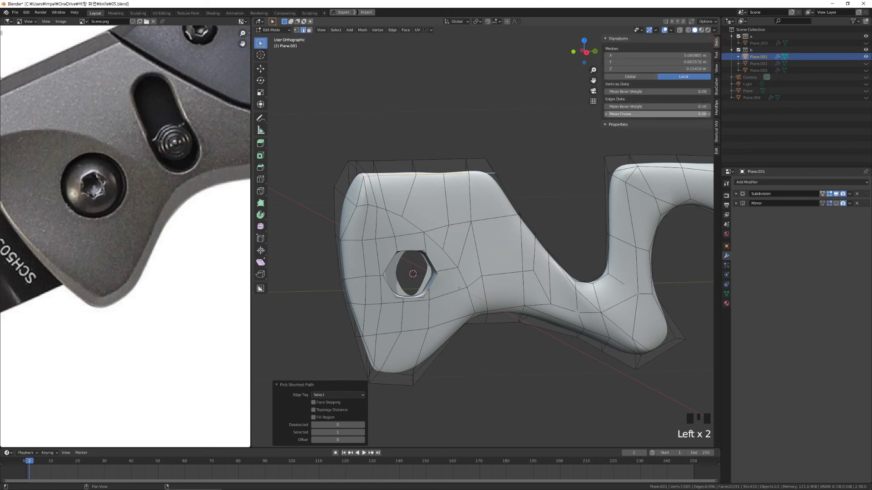
pyautogui.moveTo(654, 114); pyautogui.dragTo(708, 114)
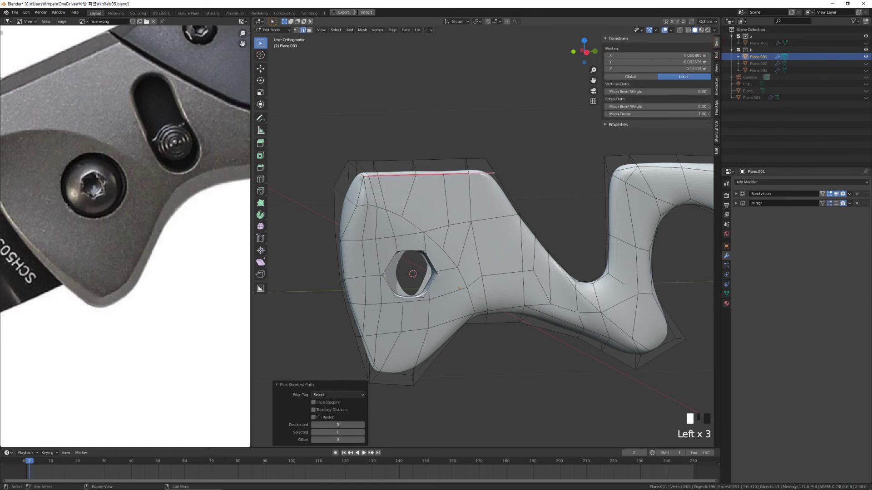
# Select the outline edges from the rounded front end along the underside toward the finger guard and set their Mean Crease to 1.00
pyautogui.keyDown('ctrl'); pyautogui.click(346, 231); pyautogui.keyUp('ctrl')
pyautogui.keyDown('ctrl'); pyautogui.click(368, 357); pyautogui.keyUp('ctrl')
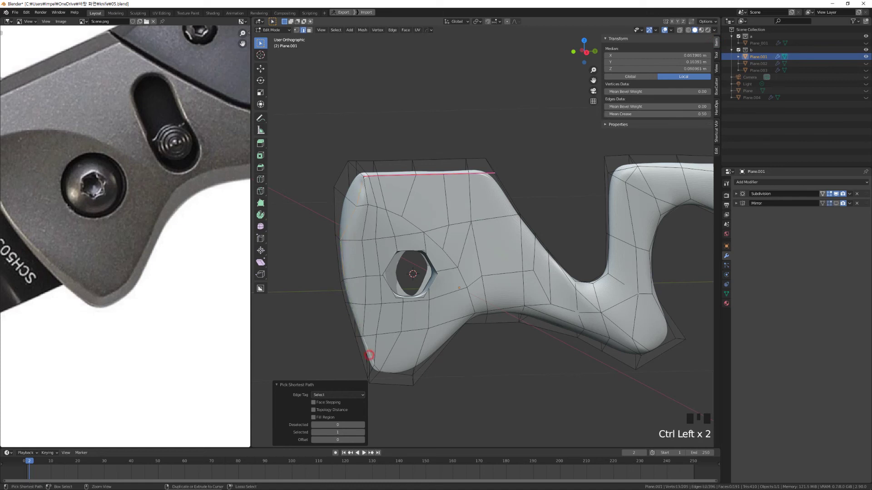
pyautogui.keyDown('ctrl'); pyautogui.click(376, 367); pyautogui.keyUp('ctrl')
pyautogui.keyDown('ctrl'); pyautogui.click(402, 374); pyautogui.keyUp('ctrl')
pyautogui.keyDown('ctrl'); pyautogui.click(474, 312); pyautogui.keyUp('ctrl')
pyautogui.moveTo(473, 312); pyautogui.dragTo(484, 313, button='middle')
pyautogui.keyDown('ctrl'); pyautogui.click(484, 313); pyautogui.keyUp('ctrl')
pyautogui.keyDown('ctrl'); pyautogui.click(509, 309); pyautogui.keyUp('ctrl')
pyautogui.keyDown('ctrl'); pyautogui.click(544, 317); pyautogui.keyUp('ctrl')
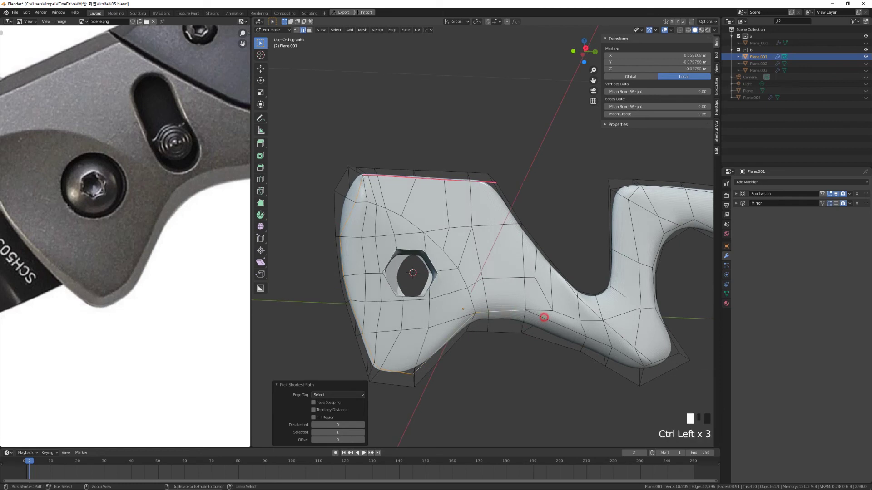
pyautogui.moveTo(544, 317); pyautogui.dragTo(525, 312, button='middle')
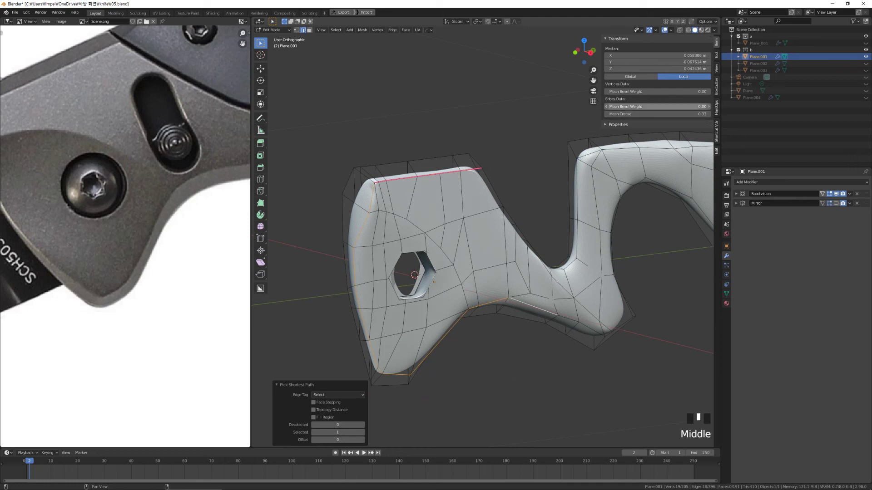
pyautogui.moveTo(653, 114); pyautogui.dragTo(700, 114)
# Select the lower outline edges around the guard tip, through the first finger groove and into the second, and set Mean Crease to 1.00
pyautogui.moveTo(536, 272); pyautogui.dragTo(493, 228, button='middle')
pyautogui.keyDown('shift'); pyautogui.moveTo(568, 291); pyautogui.dragTo(435, 201, button='middle'); pyautogui.keyUp('shift')
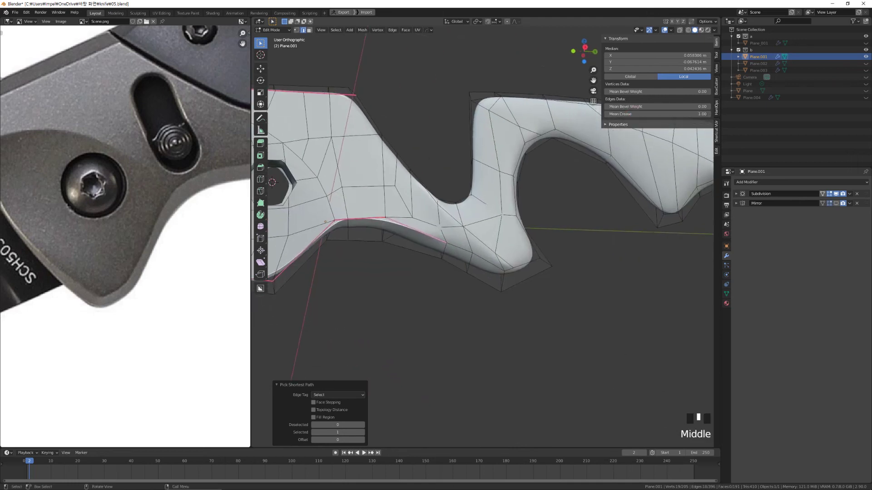
pyautogui.click(467, 250)
pyautogui.keyDown('ctrl'); pyautogui.click(484, 258); pyautogui.keyUp('ctrl')
pyautogui.keyDown('ctrl'); pyautogui.click(509, 267); pyautogui.keyUp('ctrl')
pyautogui.keyDown('ctrl'); pyautogui.click(525, 264); pyautogui.keyUp('ctrl')
pyautogui.keyDown('ctrl'); pyautogui.click(535, 249); pyautogui.keyUp('ctrl')
pyautogui.moveTo(536, 249); pyautogui.dragTo(506, 261, button='middle')
pyautogui.keyDown('ctrl'); pyautogui.click(512, 187); pyautogui.keyUp('ctrl')
pyautogui.keyDown('ctrl'); pyautogui.click(518, 146); pyautogui.keyUp('ctrl')
pyautogui.keyDown('ctrl'); pyautogui.click(530, 127); pyautogui.keyUp('ctrl')
pyautogui.moveTo(530, 127); pyautogui.dragTo(522, 132, button='middle')
pyautogui.keyDown('ctrl'); pyautogui.click(547, 129); pyautogui.keyUp('ctrl')
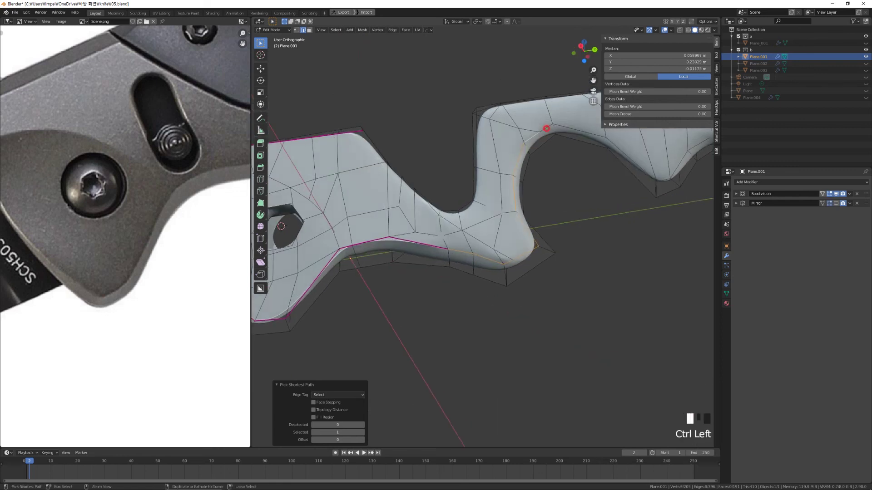
pyautogui.keyDown('ctrl'); pyautogui.click(586, 131); pyautogui.keyUp('ctrl')
pyautogui.keyDown('ctrl'); pyautogui.click(621, 150); pyautogui.keyUp('ctrl')
pyautogui.moveTo(621, 150); pyautogui.dragTo(482, 173, button='middle')
pyautogui.keyDown('ctrl'); pyautogui.click(523, 209); pyautogui.keyUp('ctrl')
pyautogui.keyDown('ctrl'); pyautogui.click(560, 175); pyautogui.keyUp('ctrl')
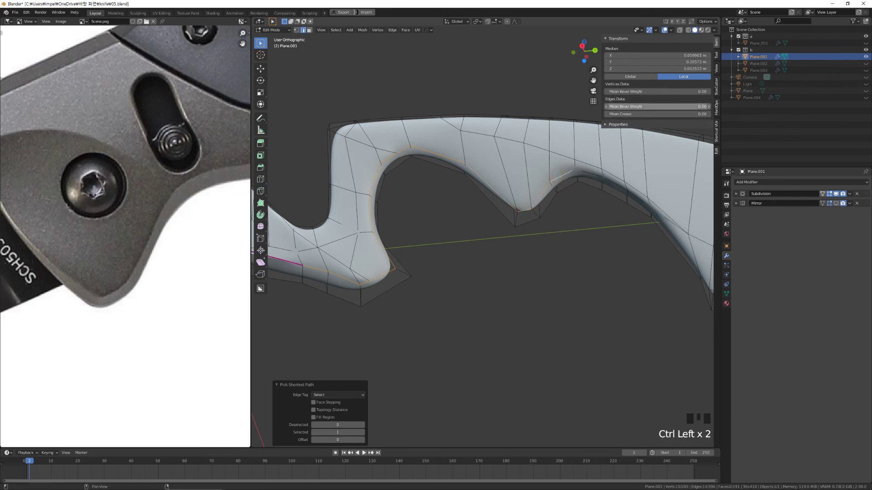
pyautogui.moveTo(657, 114); pyautogui.dragTo(699, 114)
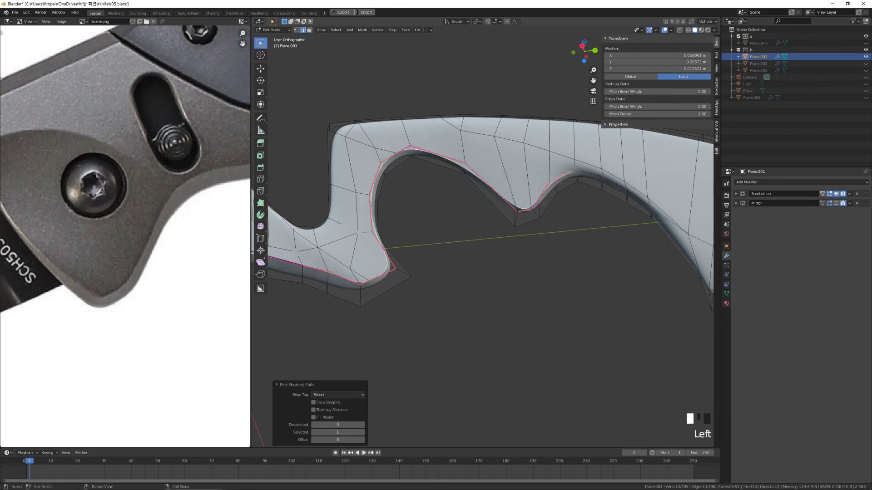
# Select the remaining lower outline edges from the second finger groove to the handle's tail tip and set their Mean Crease to 1.00
pyautogui.middleClick(608, 182)
pyautogui.keyDown('shift'); pyautogui.moveTo(608, 182); pyautogui.dragTo(487, 155, button='middle'); pyautogui.keyUp('shift')
pyautogui.keyDown('ctrl'); pyautogui.click(561, 230); pyautogui.keyUp('ctrl')
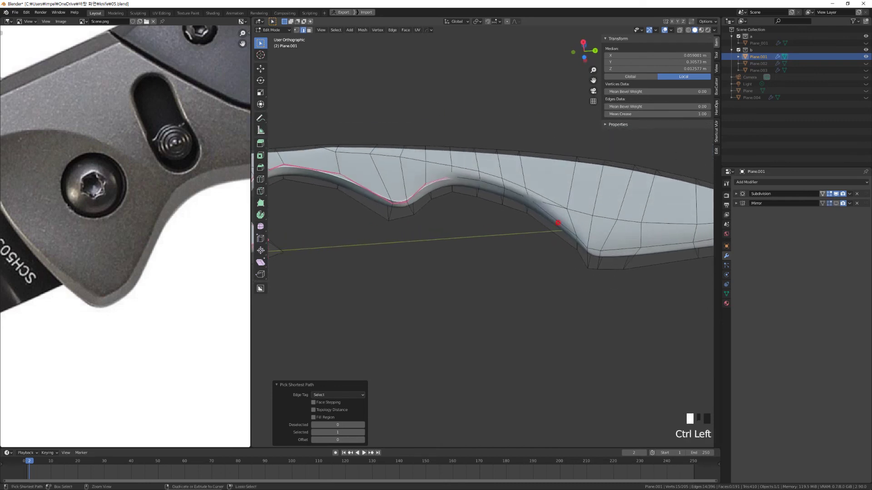
pyautogui.keyDown('ctrl'); pyautogui.click(628, 247); pyautogui.keyUp('ctrl')
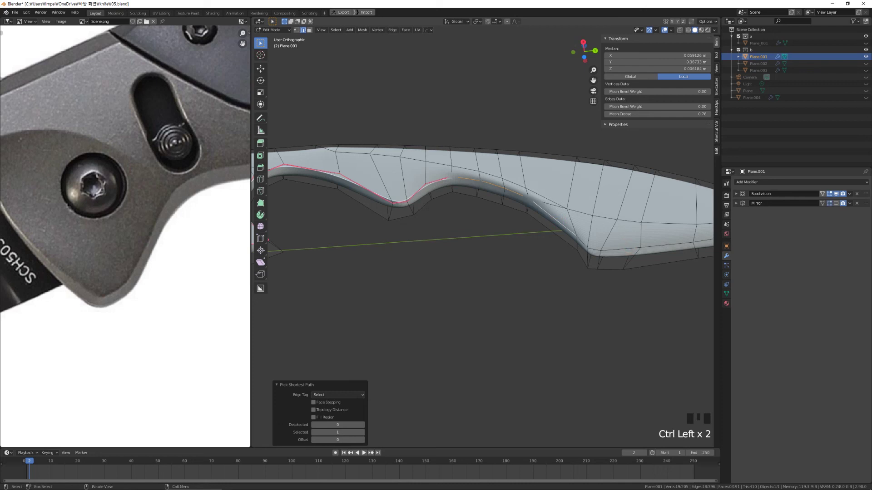
pyautogui.hotkey('ctrl', 'z')
pyautogui.keyDown('ctrl'); pyautogui.click(563, 228); pyautogui.keyUp('ctrl')
pyautogui.keyDown('ctrl'); pyautogui.click(622, 249); pyautogui.keyUp('ctrl')
pyautogui.moveTo(645, 230); pyautogui.dragTo(669, 211, button='middle')
pyautogui.keyDown('shift'); pyautogui.moveTo(671, 210); pyautogui.dragTo(516, 242, button='middle'); pyautogui.keyUp('shift')
pyautogui.keyDown('ctrl'); pyautogui.click(563, 229); pyautogui.keyUp('ctrl')
pyautogui.keyDown('ctrl'); pyautogui.click(607, 200); pyautogui.keyUp('ctrl')
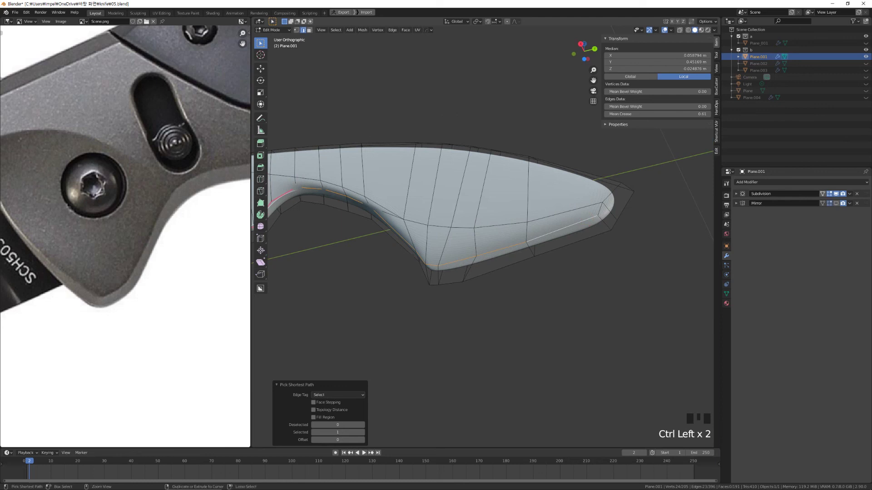
pyautogui.keyDown('ctrl'); pyautogui.click(611, 194); pyautogui.keyUp('ctrl')
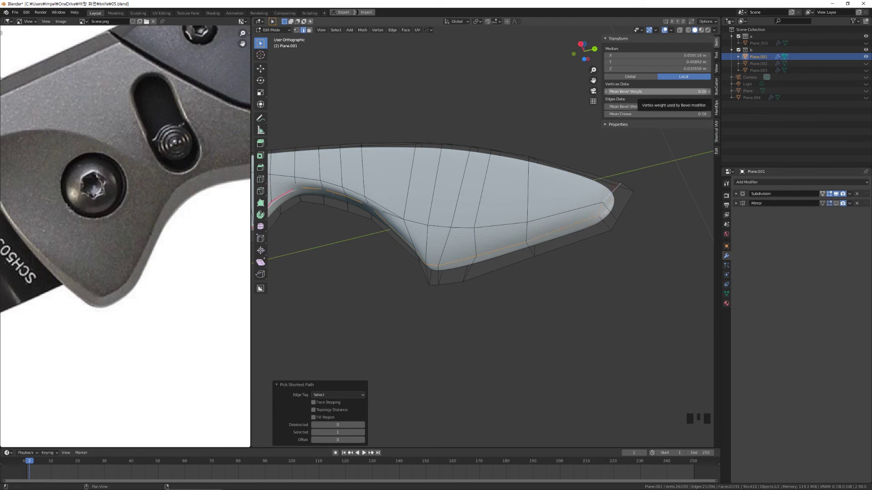
pyautogui.moveTo(656, 114); pyautogui.dragTo(695, 114)
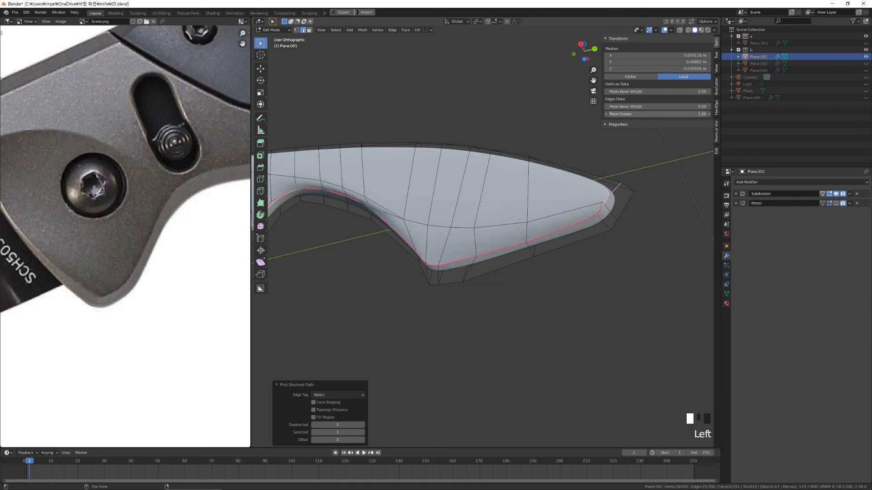
# Examine the creased lower outline and the hexagonal hole in Object Mode, and return to editing the mesh
pyautogui.moveTo(454, 272); pyautogui.dragTo(482, 254, button='middle')
pyautogui.keyDown('shift'); pyautogui.moveTo(409, 227); pyautogui.dragTo(522, 254, button='middle'); pyautogui.keyUp('shift')
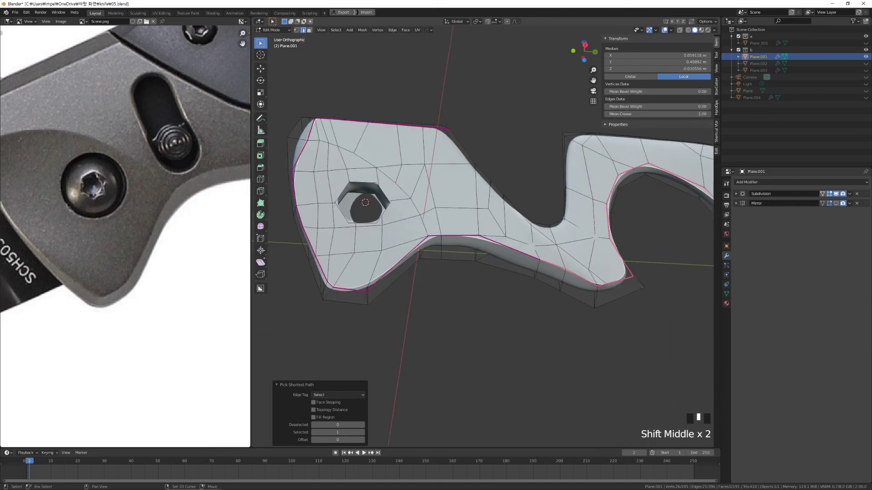
pyautogui.scroll(2, 454, 204)
pyautogui.press('Tab')
pyautogui.scroll(-4, 454, 227)
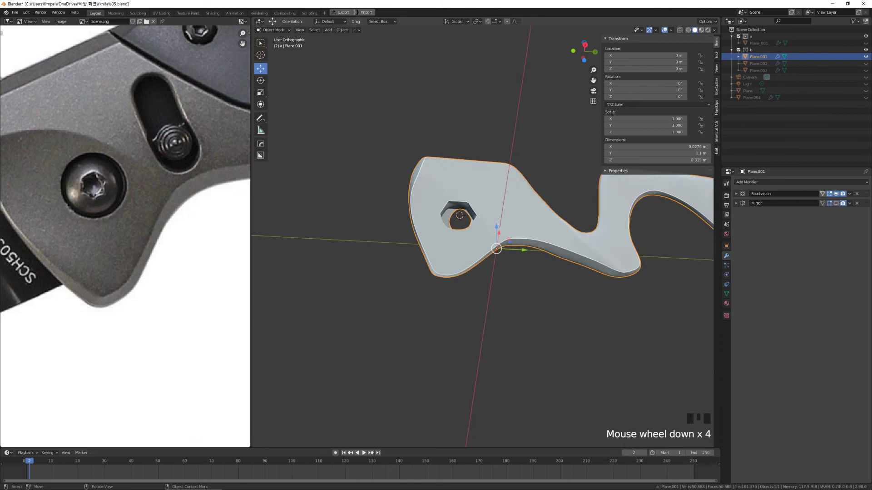
pyautogui.moveTo(454, 227); pyautogui.dragTo(491, 200, button='middle')
pyautogui.keyDown('shift'); pyautogui.moveTo(499, 250); pyautogui.dragTo(377, 277, button='middle'); pyautogui.keyUp('shift')
pyautogui.press('Tab')
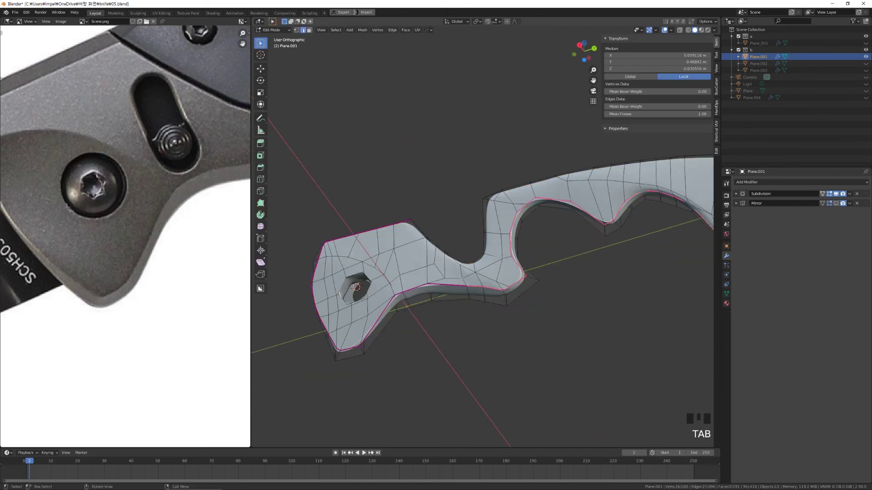
# Set Mean Crease to 1.00 on the diagonal edge path from the guard tip up to the notch and check the smoothed shape
pyautogui.click(503, 285)
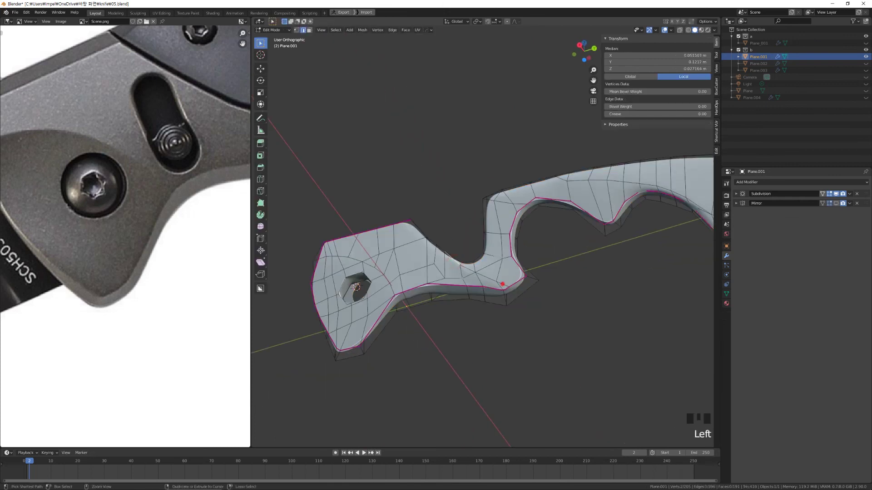
pyautogui.keyDown('ctrl'); pyautogui.click(454, 260); pyautogui.keyUp('ctrl')
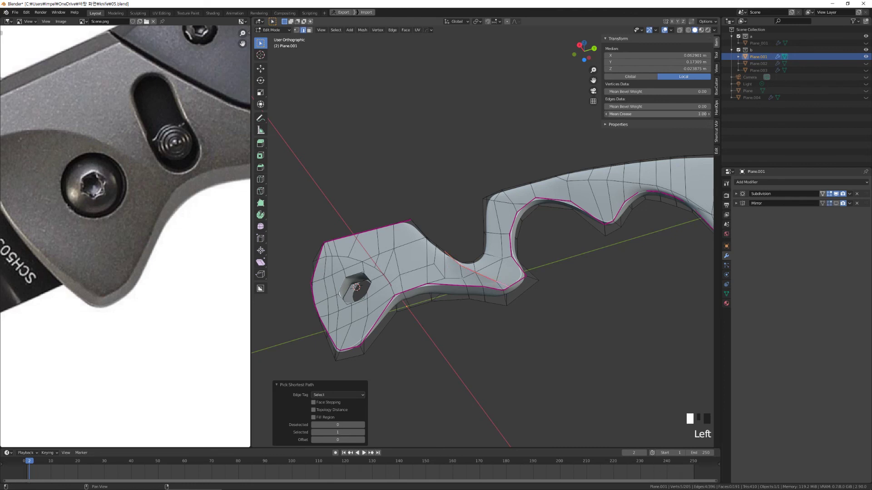
pyautogui.press('Tab')
pyautogui.moveTo(404, 306); pyautogui.dragTo(377, 259, button='middle')
# Set Mean Crease to 1.00 on the sloping edges from the front section's upper corner down to the notch and check the result
pyautogui.press('Tab')
pyautogui.scroll(2, 371, 271)
pyautogui.click(384, 146)
pyautogui.keyDown('ctrl'); pyautogui.click(419, 195); pyautogui.keyUp('ctrl')
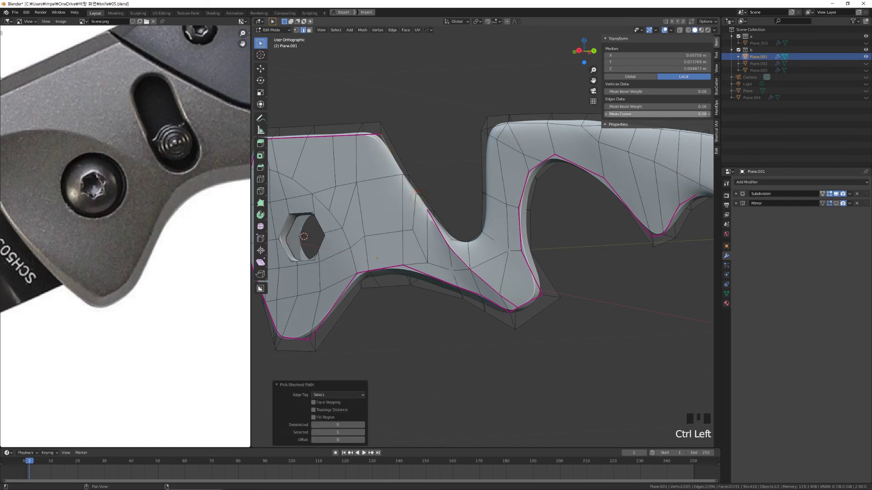
pyautogui.press('Tab')
pyautogui.moveTo(408, 199); pyautogui.dragTo(381, 223, button='middle')
pyautogui.scroll(-1, 390, 214)
pyautogui.press('Tab')
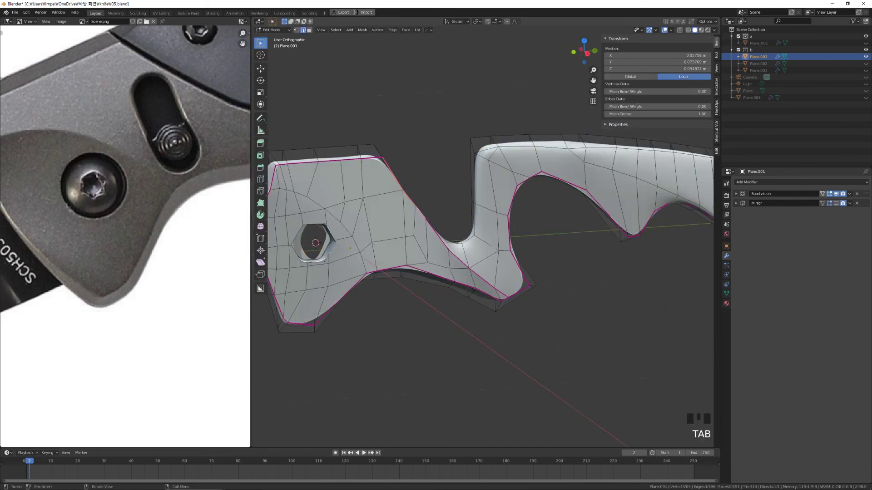
# Fully crease the edge path from the notch's bottom up its vertical side to the spine corner
pyautogui.click(454, 245)
pyautogui.moveTo(454, 245); pyautogui.dragTo(450, 248, button='middle')
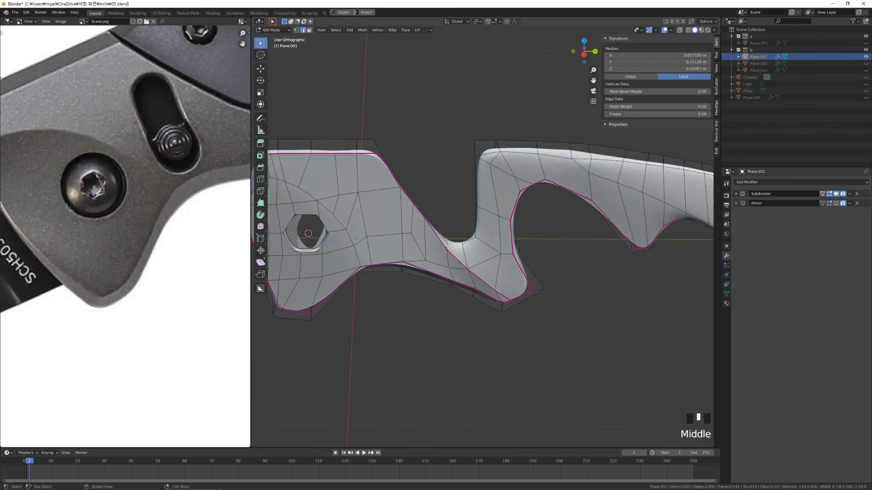
pyautogui.keyDown('ctrl'); pyautogui.click(443, 234); pyautogui.keyUp('ctrl')
pyautogui.keyDown('ctrl'); pyautogui.click(480, 154); pyautogui.keyUp('ctrl')
pyautogui.moveTo(656, 114); pyautogui.dragTo(706, 114)
# Fully crease the upper outline edge path running from the spine corner along the handle's spine
pyautogui.moveTo(538, 174); pyautogui.dragTo(407, 194, button='middle')
pyautogui.click(377, 167)
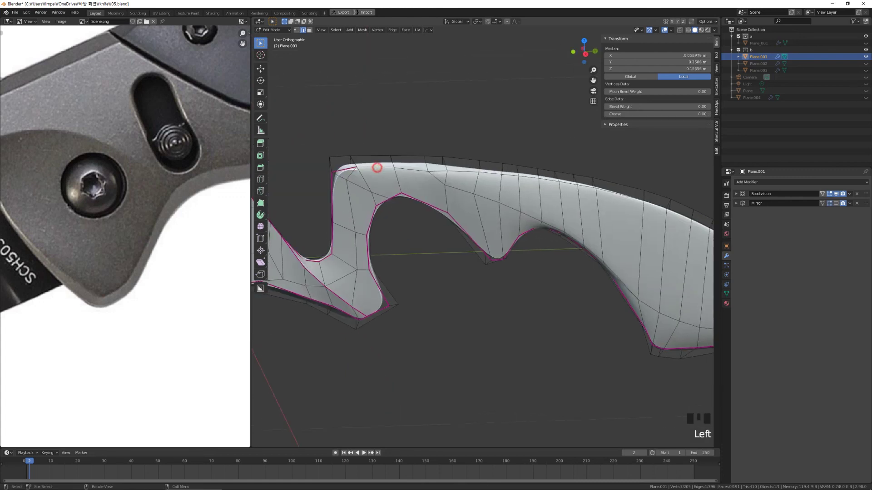
pyautogui.keyDown('ctrl'); pyautogui.click(589, 187); pyautogui.keyUp('ctrl')
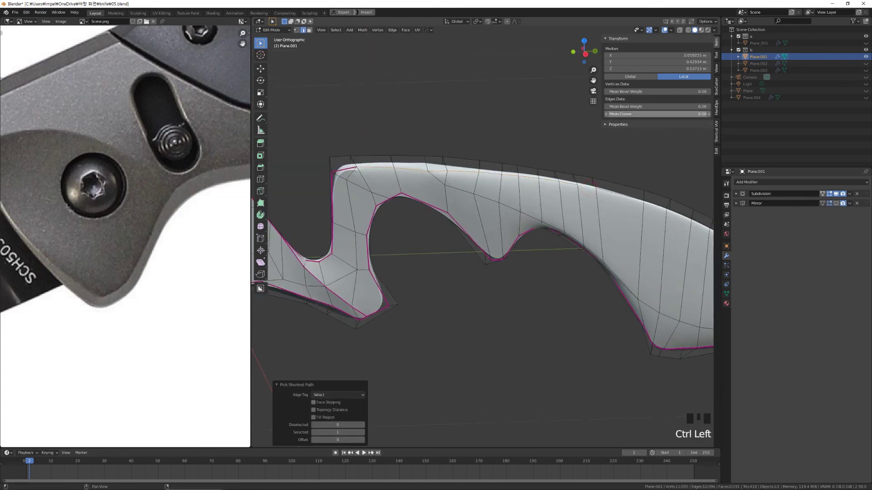
pyautogui.moveTo(656, 114); pyautogui.dragTo(706, 114)
# Set Mean Crease to 1.00 on the inner edge path descending diagonally from the spine outline to above the finger notch
pyautogui.click(435, 178)
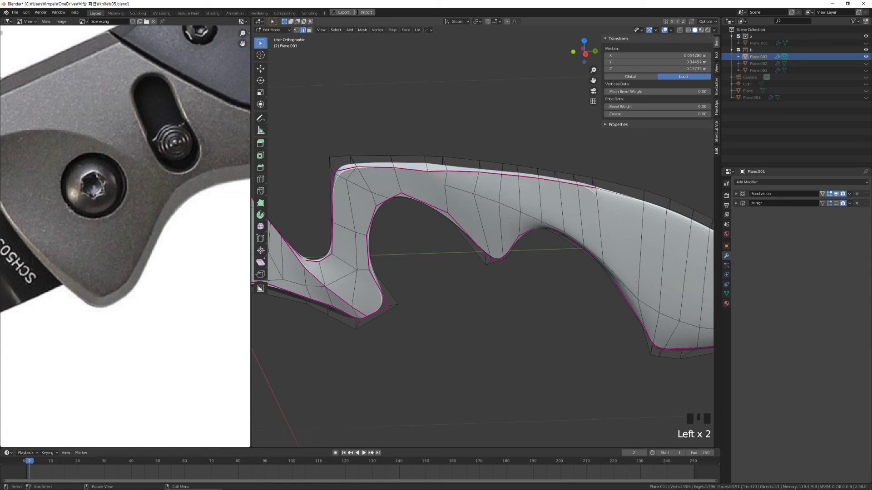
pyautogui.keyDown('ctrl'); pyautogui.click(668, 316); pyautogui.keyUp('ctrl')
pyautogui.keyDown('ctrl'); pyautogui.click(669, 318); pyautogui.keyUp('ctrl')
pyautogui.keyDown('ctrl'); pyautogui.click(669, 317); pyautogui.keyUp('ctrl')
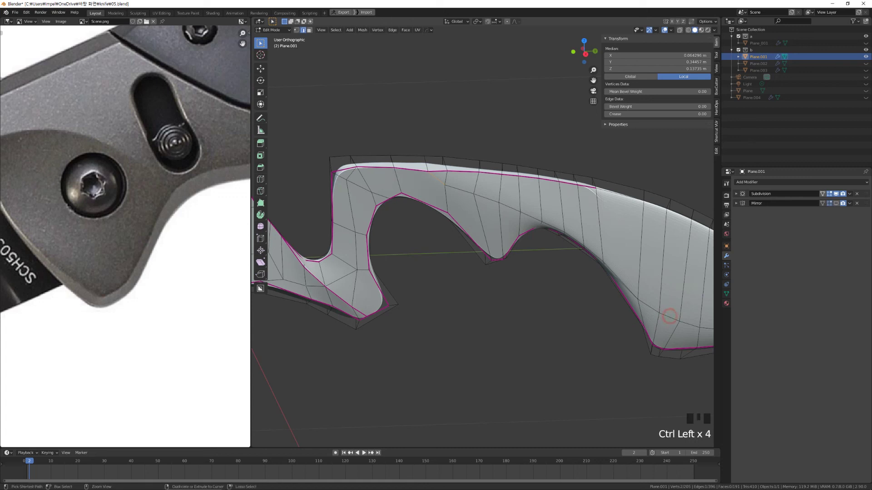
pyautogui.moveTo(670, 317); pyautogui.dragTo(654, 309, button='middle')
pyautogui.keyDown('ctrl'); pyautogui.click(507, 213); pyautogui.keyUp('ctrl')
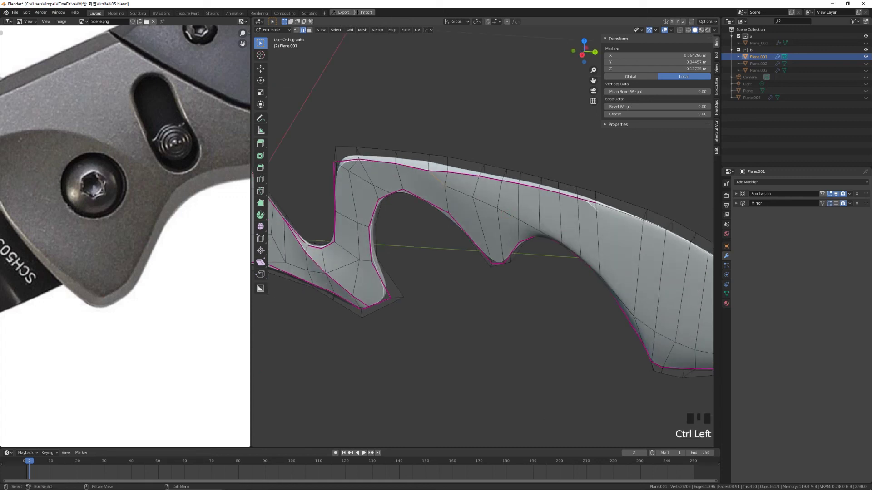
pyautogui.keyDown('ctrl'); pyautogui.click(436, 178); pyautogui.keyUp('ctrl')
pyautogui.moveTo(625, 114); pyautogui.dragTo(668, 114)
# Fully crease the rest of the inner edge path down to the handle's butt end and check the smoothed shape
pyautogui.keyDown('ctrl'); pyautogui.click(642, 319); pyautogui.keyUp('ctrl')
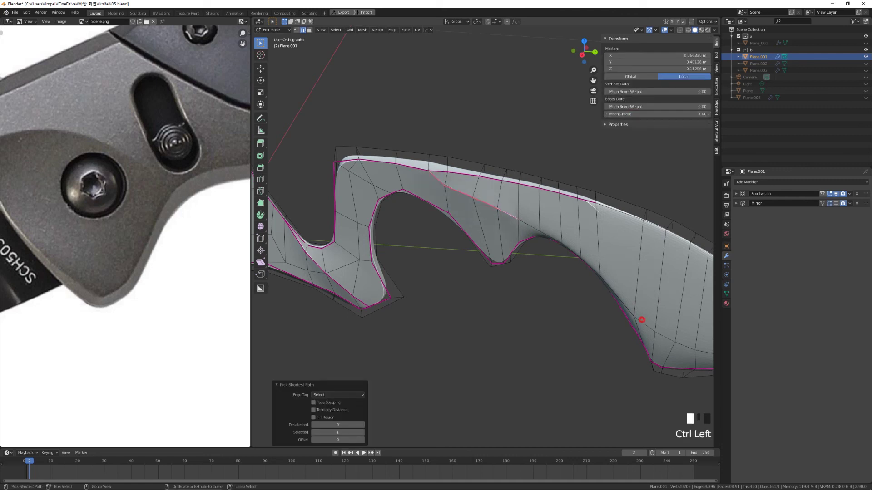
pyautogui.moveTo(637, 114); pyautogui.dragTo(667, 114)
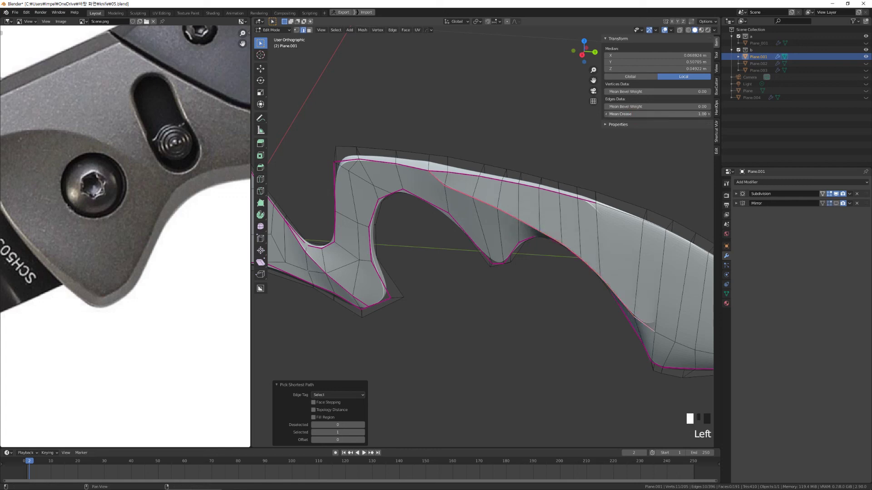
pyautogui.keyDown('shift'); pyautogui.moveTo(545, 273); pyautogui.dragTo(368, 209, button='middle'); pyautogui.keyUp('shift')
pyautogui.keyDown('ctrl'); pyautogui.click(591, 297); pyautogui.keyUp('ctrl')
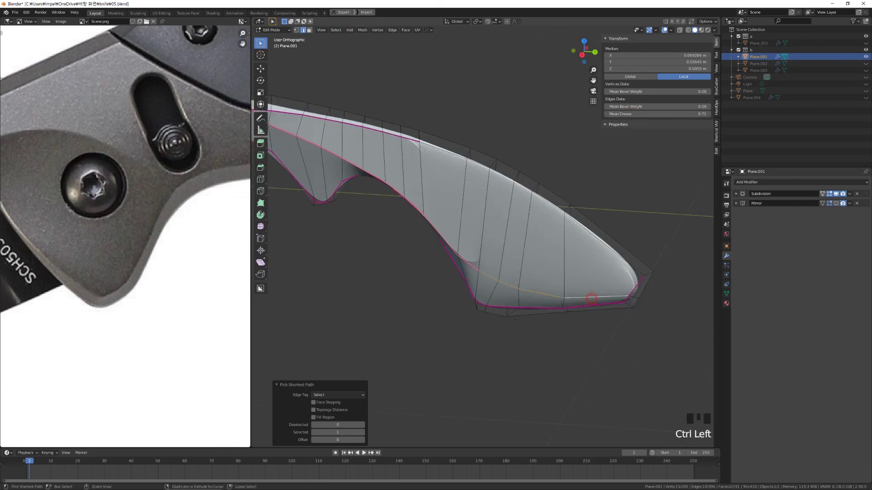
pyautogui.moveTo(635, 114); pyautogui.dragTo(667, 114)
pyautogui.moveTo(454, 227); pyautogui.dragTo(481, 218, button='middle')
pyautogui.press('Tab')
pyautogui.scroll(-4, 491, 214)
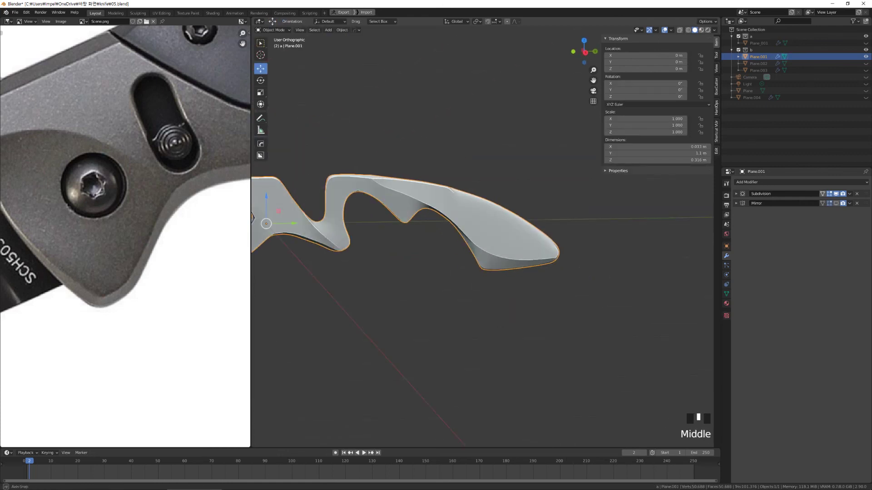
# Inspect the smoothed hexagonal screw hole in the handle's front section
pyautogui.keyDown('shift'); pyautogui.moveTo(318, 345); pyautogui.dragTo(499, 347, button='middle'); pyautogui.keyUp('shift')
pyautogui.scroll(10, 499, 347)
pyautogui.scroll(-3, 499, 346)
pyautogui.doubleClick(442, 289)
pyautogui.press('Tab')
pyautogui.moveTo(442, 289); pyautogui.dragTo(536, 358, button='middle')
pyautogui.scroll(1, 536, 359)
pyautogui.press('Tab')
pyautogui.press('Tab')
# Check the individual vertices around the hexagonal hole's upper corners
pyautogui.press('1')
pyautogui.click(410, 198)
pyautogui.scroll(4, 483, 236)
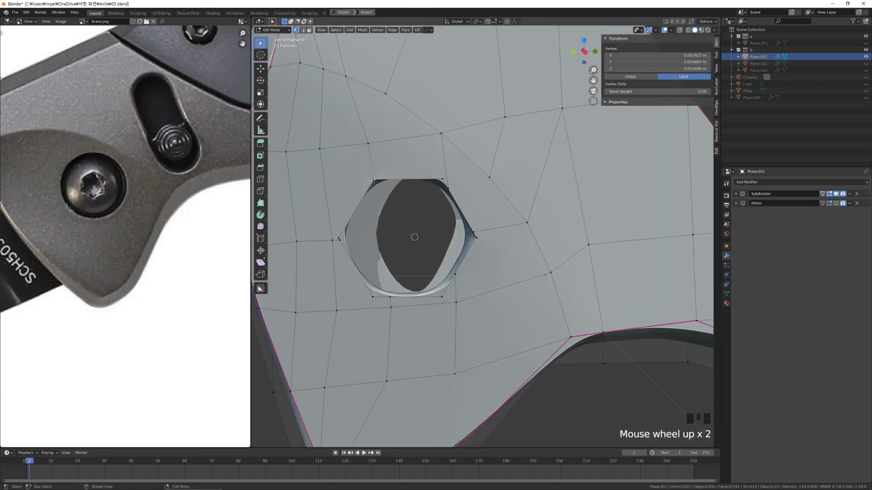
pyautogui.keyDown('shift'); pyautogui.moveTo(409, 227); pyautogui.dragTo(505, 274, button='middle'); pyautogui.keyUp('shift')
pyautogui.scroll(3, 485, 236)
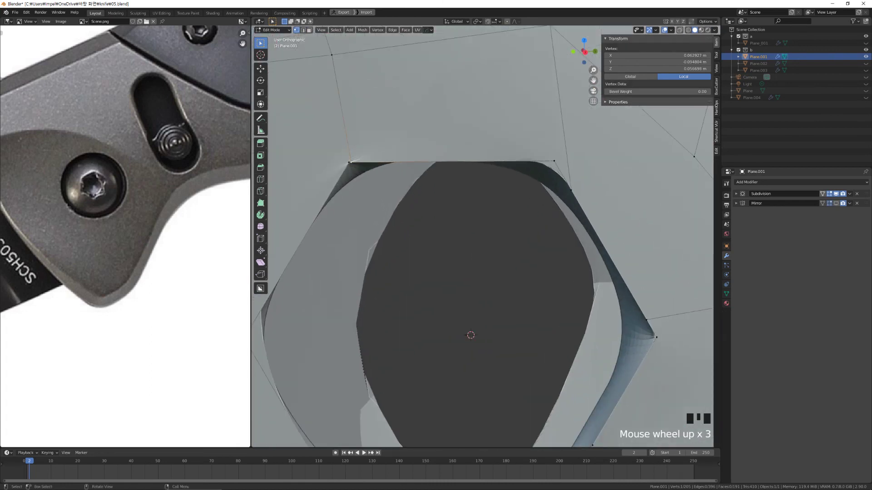
pyautogui.click(348, 162)
pyautogui.moveTo(363, 175); pyautogui.dragTo(392, 177, button='middle')
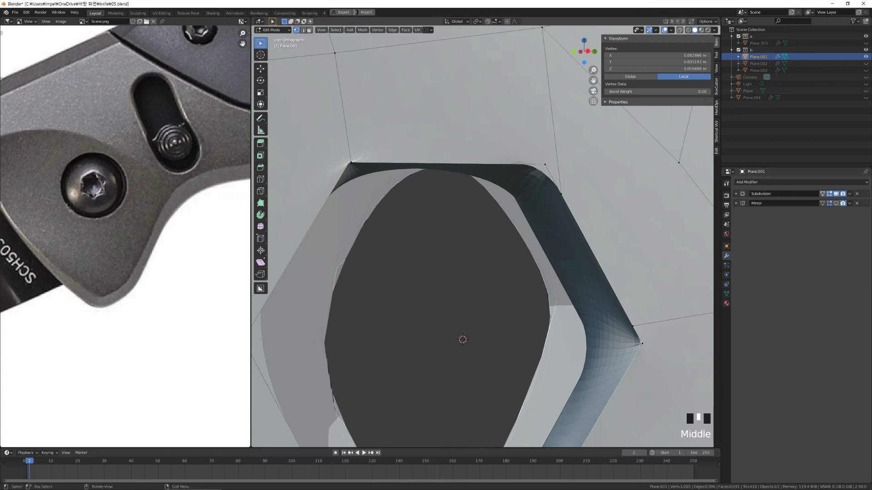
pyautogui.scroll(-7, 482, 236)
pyautogui.moveTo(483, 236); pyautogui.dragTo(532, 221, button='middle')
pyautogui.scroll(2, 483, 236)
pyautogui.click(520, 218)
pyautogui.scroll(1, 529, 221)
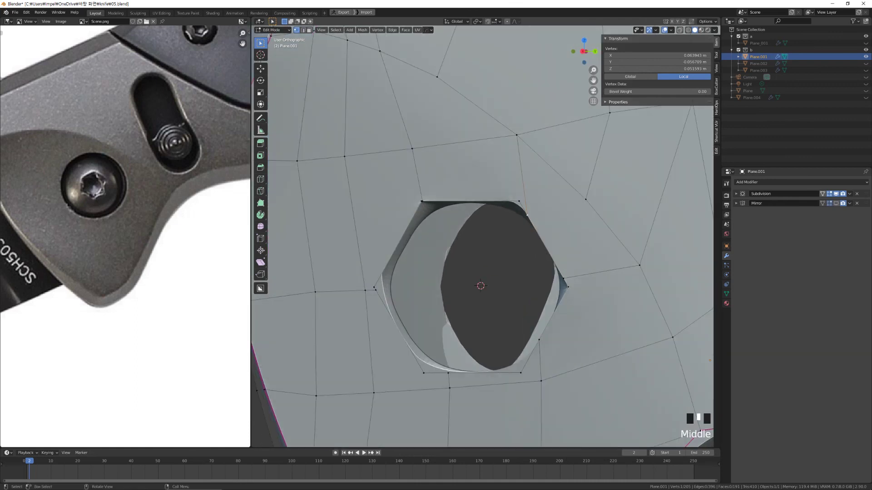
# Merge the extra vertex beside the hexagonal hole's upper-right corner into the corner vertex with At Last
pyautogui.scroll(2, 529, 218)
pyautogui.click(568, 198)
pyautogui.click(545, 204)
pyautogui.keyDown('shift'); pyautogui.click(534, 186); pyautogui.keyUp('shift')
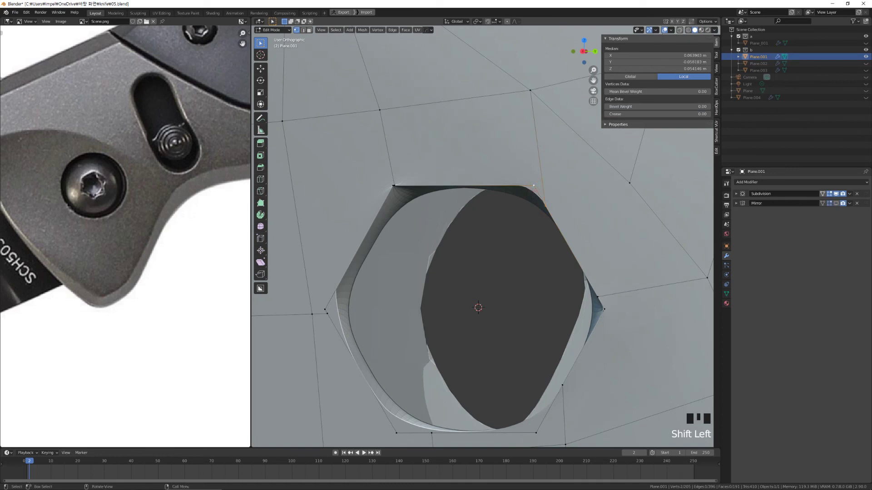
pyautogui.press('m')
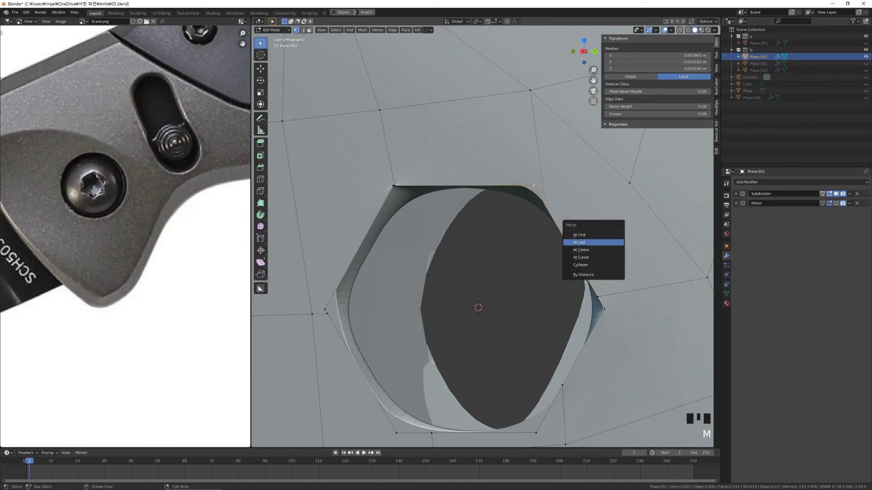
pyautogui.click(610, 244)
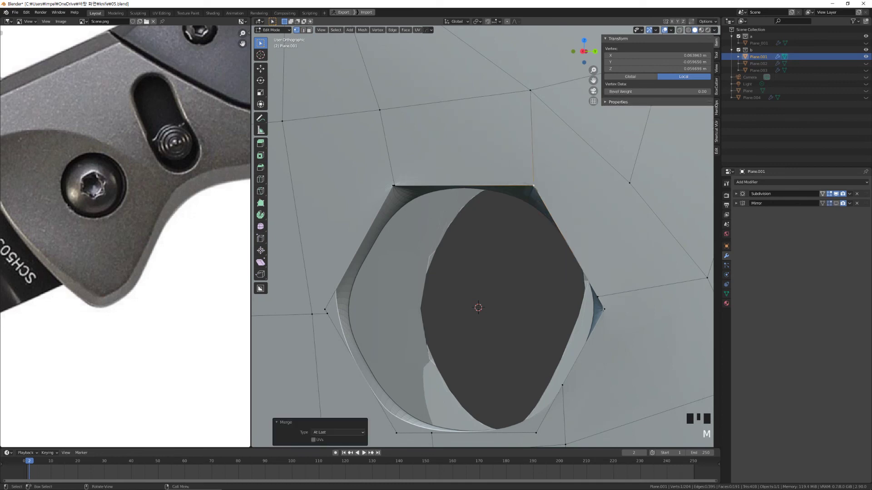
# Inspect the hexagonal hole's upper rim edges and inner walls
pyautogui.press('2')
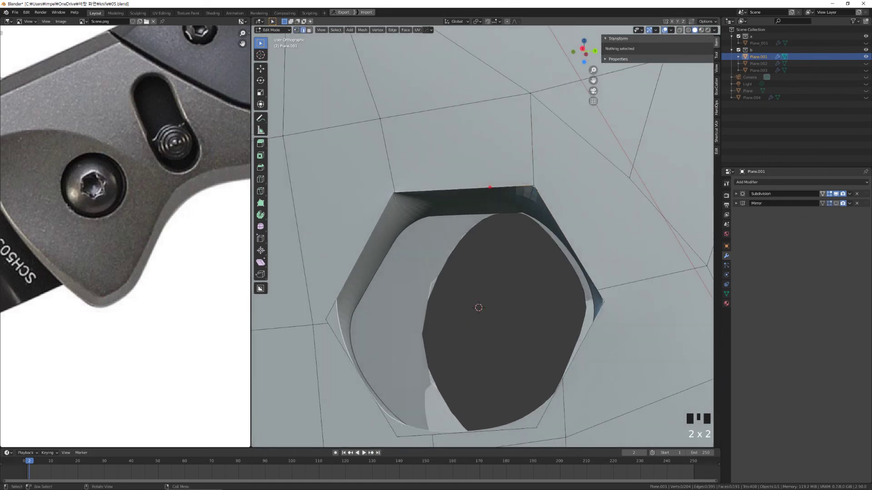
pyautogui.click(490, 187)
pyautogui.moveTo(490, 187); pyautogui.dragTo(512, 164, button='middle')
pyautogui.keyDown('shift'); pyautogui.click(545, 212); pyautogui.keyUp('shift')
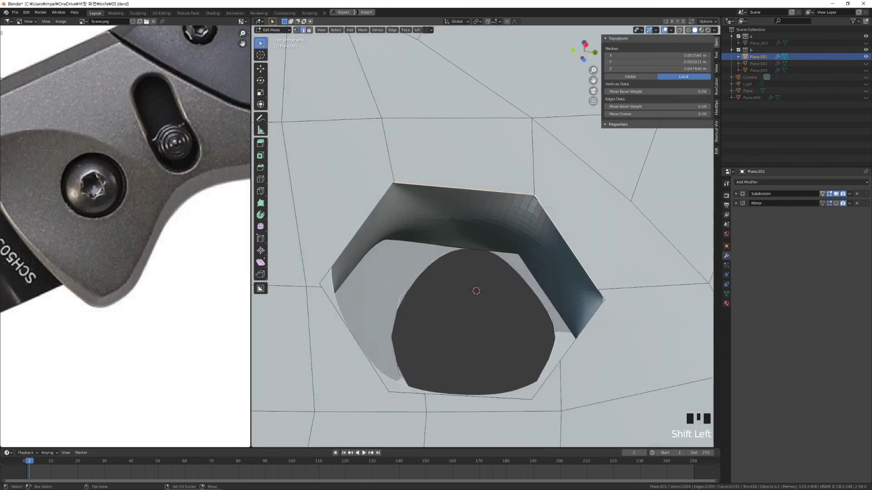
pyautogui.scroll(2, 599, 234)
# Turn off the Subdivision modifier's viewport display and merge the two vertices at the hexagon's right corner with At Last
pyautogui.press('1')
pyautogui.click(648, 326)
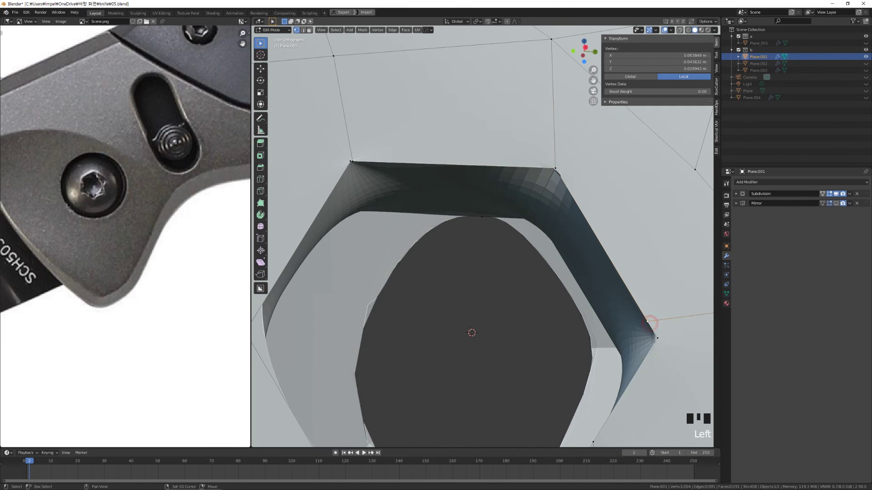
pyautogui.keyDown('shift'); pyautogui.moveTo(648, 326); pyautogui.dragTo(603, 306, button='middle'); pyautogui.keyUp('shift')
pyautogui.scroll(-7, 483, 237)
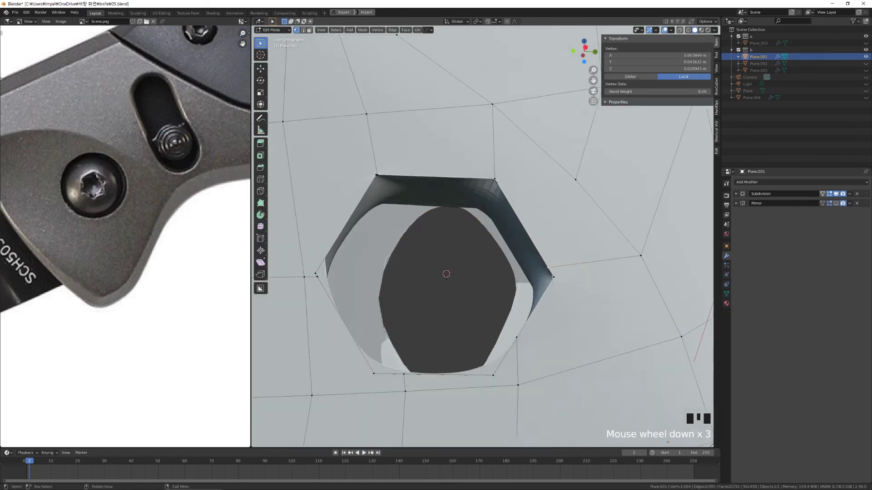
pyautogui.moveTo(483, 237); pyautogui.dragTo(464, 232, button='middle')
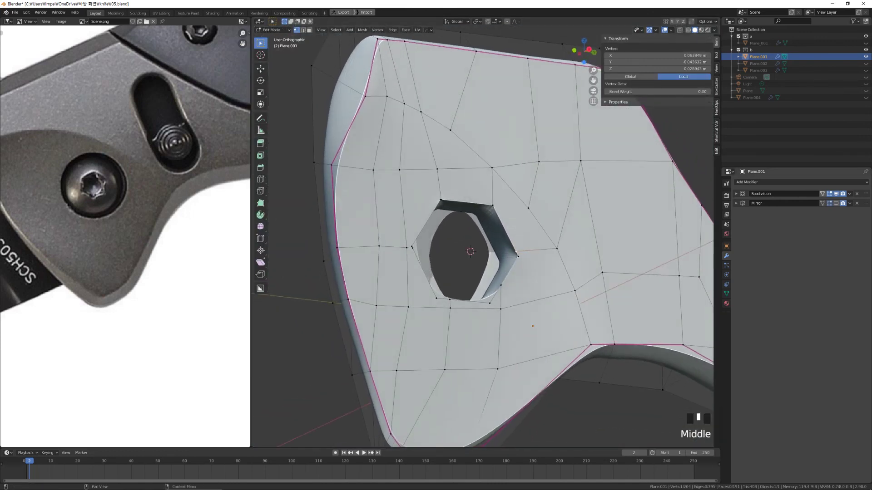
pyautogui.click(836, 194)
pyautogui.moveTo(568, 254); pyautogui.dragTo(573, 229, button='middle')
pyautogui.scroll(2, 516, 251)
pyautogui.moveTo(517, 251); pyautogui.dragTo(552, 279, button='middle')
pyautogui.keyDown('shift'); pyautogui.click(554, 280); pyautogui.keyUp('shift')
pyautogui.press('m')
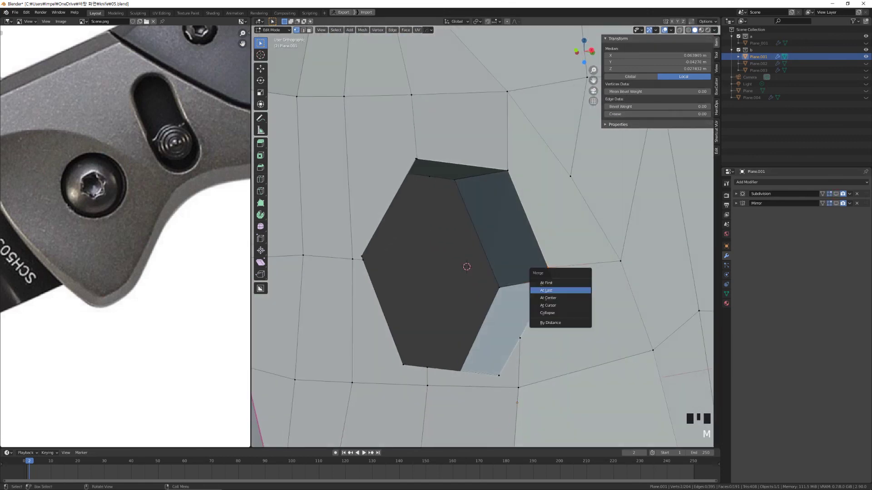
pyautogui.click(578, 290)
# Merge the extra vertex near the hexagon's lower-right corner into the corner vertex with At Last
pyautogui.moveTo(573, 295); pyautogui.dragTo(538, 318, button='middle')
pyautogui.click(515, 341)
pyautogui.keyDown('shift'); pyautogui.click(494, 379); pyautogui.keyUp('shift')
pyautogui.press('m')
pyautogui.click(488, 369)
pyautogui.moveTo(487, 370); pyautogui.dragTo(504, 359, button='middle')
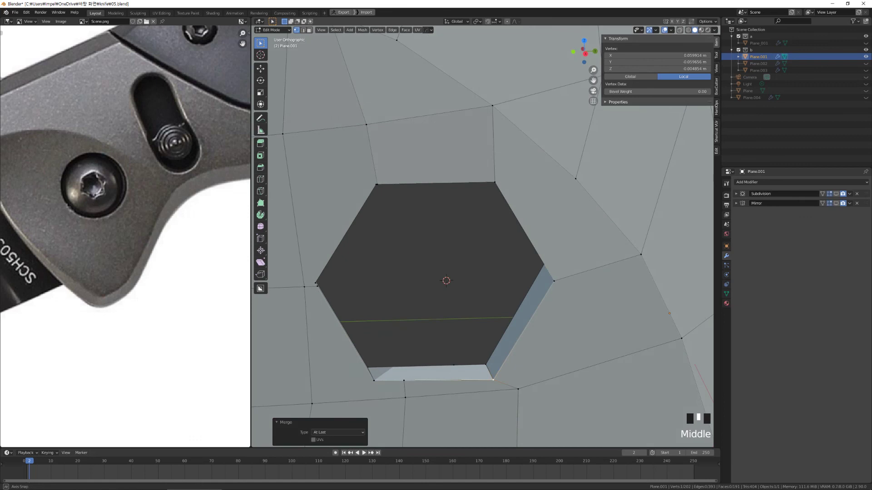
# Merge the extra vertex on the hexagon's bottom edge into its lower-left corner vertex with At Last
pyautogui.click(404, 380)
pyautogui.keyDown('shift'); pyautogui.click(373, 380); pyautogui.keyUp('shift')
pyautogui.press('m')
pyautogui.click(411, 372)
pyautogui.moveTo(424, 379); pyautogui.dragTo(432, 373, button='middle')
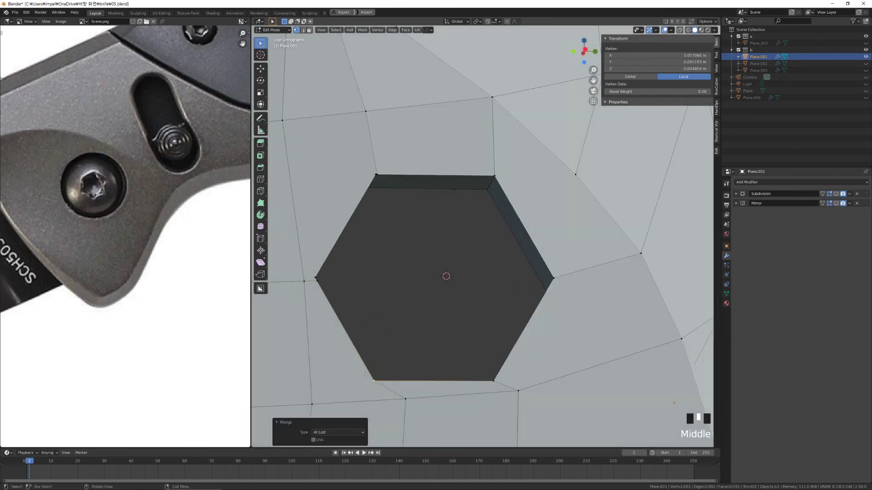
# Merge the two nearly coincident vertices at the hexagon's left corner with At Last
pyautogui.click(313, 281)
pyautogui.keyDown('shift'); pyautogui.click(315, 279); pyautogui.keyUp('shift')
pyautogui.press('m')
pyautogui.click(415, 307)
pyautogui.moveTo(415, 307); pyautogui.dragTo(417, 304, button='middle')
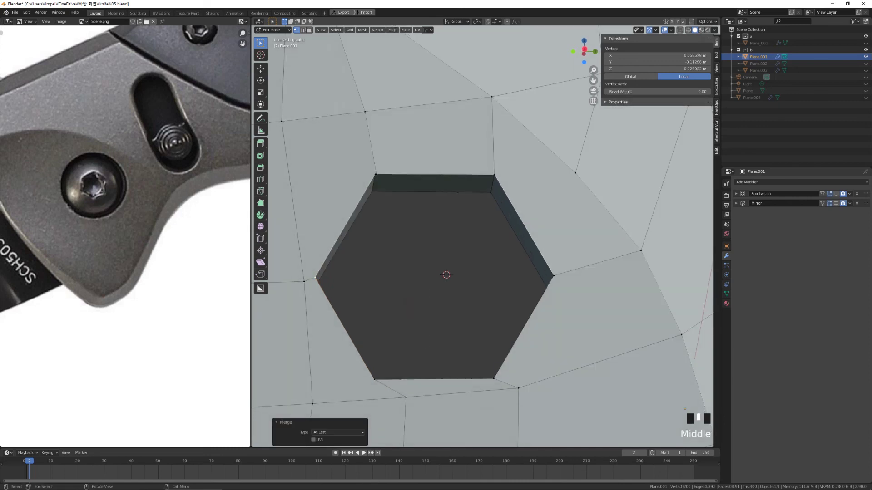
# Merge the two nearly coincident vertices at the hexagon's upper-left corner with At Last
pyautogui.scroll(4, 482, 237)
pyautogui.keyDown('shift'); pyautogui.moveTo(281, 127); pyautogui.dragTo(466, 258, button='middle'); pyautogui.keyUp('shift')
pyautogui.scroll(1, 459, 245)
pyautogui.click(441, 235)
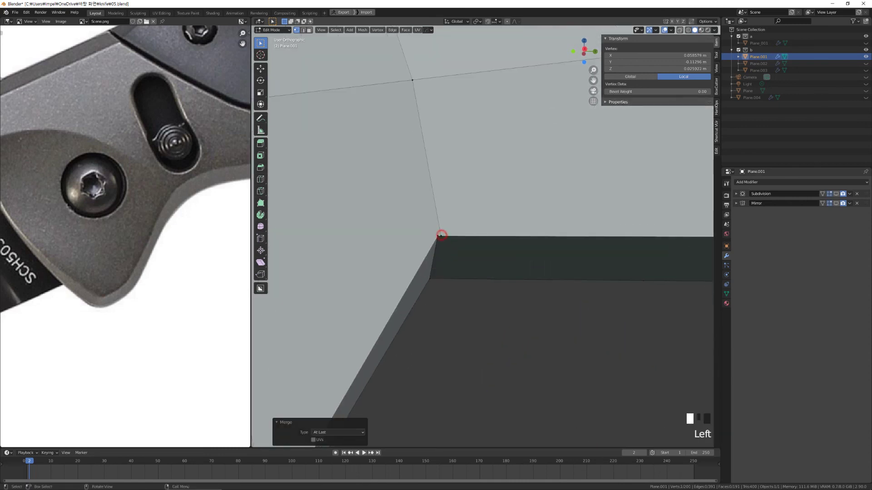
pyautogui.keyDown('shift'); pyautogui.click(438, 236); pyautogui.keyUp('shift')
pyautogui.press('m')
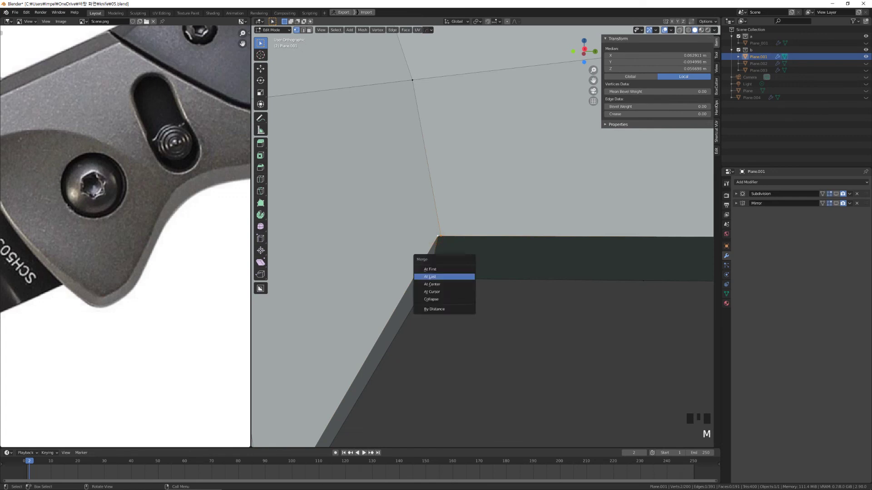
pyautogui.click(462, 276)
pyautogui.scroll(-3, 463, 277)
pyautogui.moveTo(462, 276); pyautogui.dragTo(470, 213, button='middle')
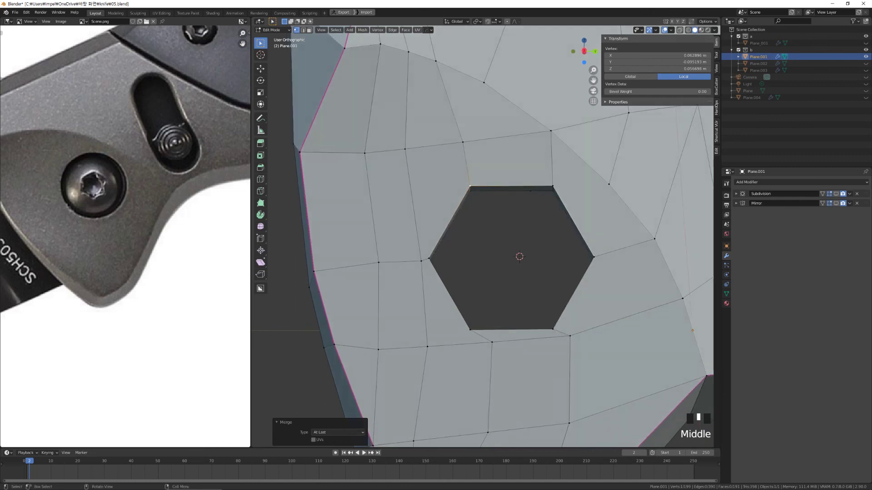
# Knife-cut an edge from the hexagon's upper-left corner to the creased front outline and on across the side face
pyautogui.press('k')
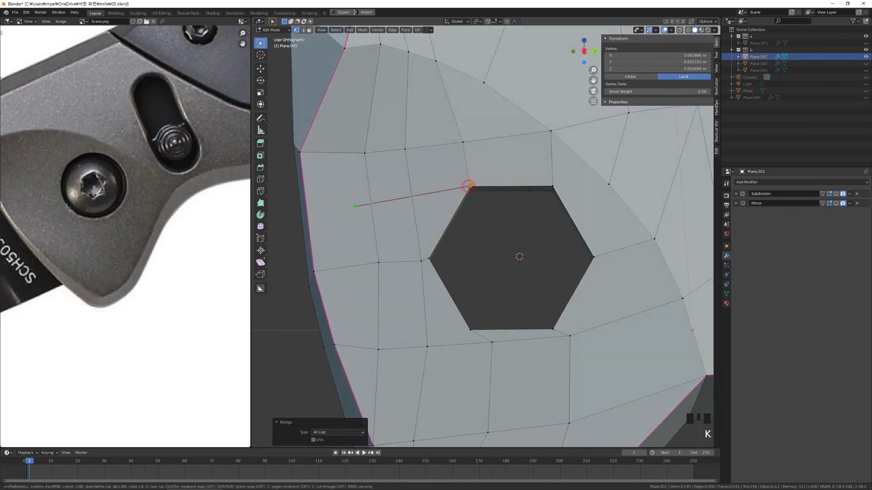
pyautogui.click(306, 206)
pyautogui.press('space')
pyautogui.moveTo(307, 208); pyautogui.dragTo(273, 207, button='middle')
pyautogui.press('k')
pyautogui.click(326, 206)
pyautogui.click(295, 207)
pyautogui.press('space')
pyautogui.scroll(-1, 273, 207)
pyautogui.scroll(2, 482, 237)
pyautogui.keyDown('shift'); pyautogui.moveTo(483, 237); pyautogui.dragTo(447, 233, button='middle'); pyautogui.keyUp('shift')
pyautogui.moveTo(447, 233); pyautogui.dragTo(333, 251, button='middle')
pyautogui.keyDown('shift'); pyautogui.moveTo(488, 268); pyautogui.dragTo(483, 269, button='middle'); pyautogui.keyUp('shift')
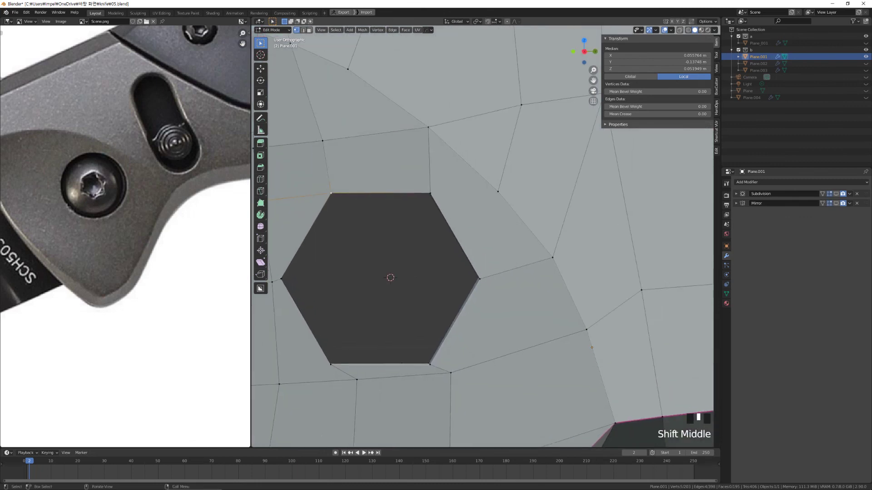
pyautogui.press('k')
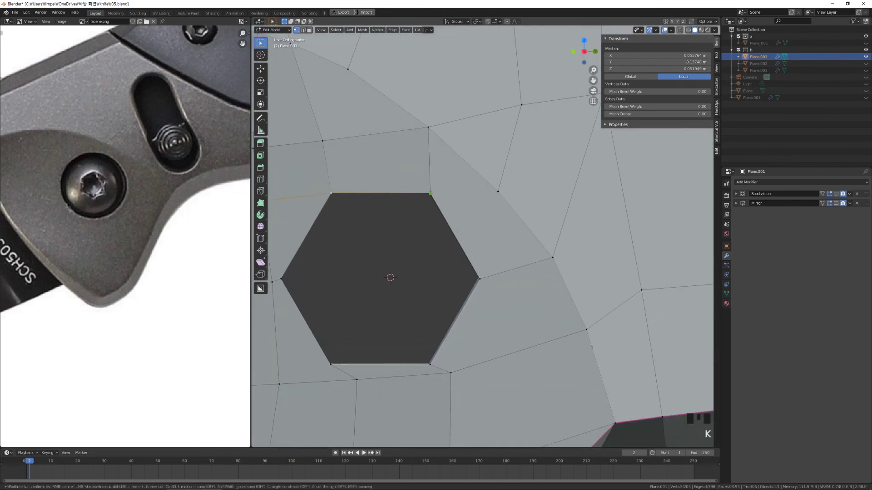
pyautogui.rightClick(475, 201)
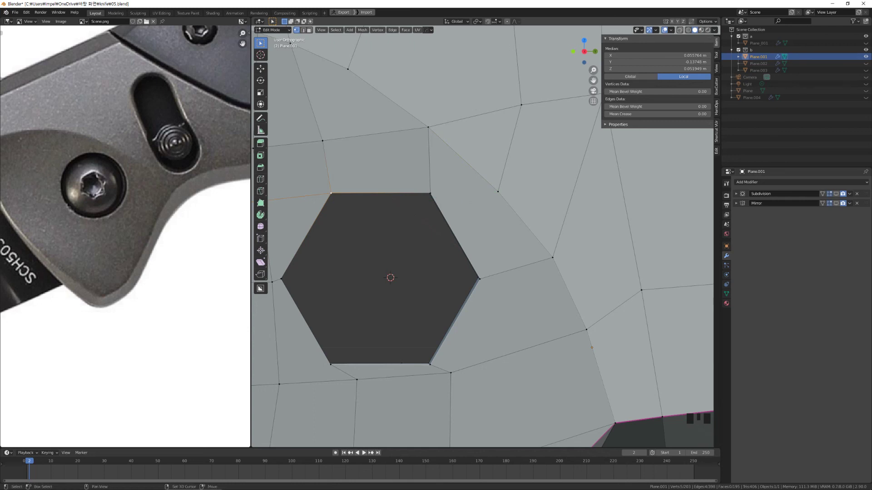
# Knife-cut an edge from the hexagon's lower-left corner across the face to the handle's front outline
pyautogui.keyDown('shift'); pyautogui.moveTo(476, 200); pyautogui.dragTo(539, 117, button='middle'); pyautogui.keyUp('shift')
pyautogui.press('k')
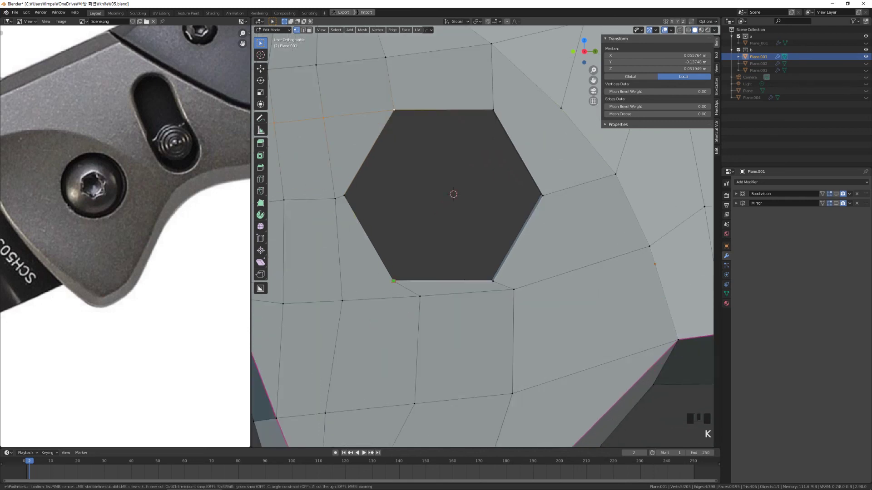
pyautogui.keyDown('shift'); pyautogui.moveTo(417, 346); pyautogui.dragTo(500, 323, button='middle'); pyautogui.keyUp('shift')
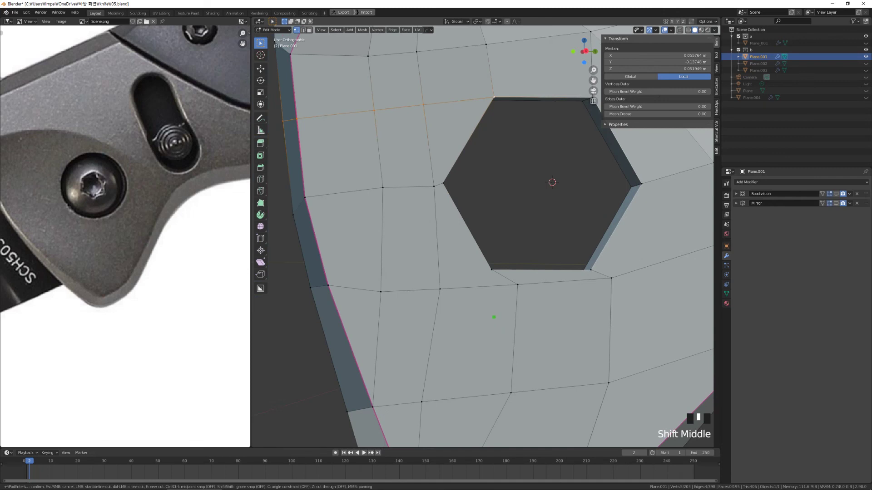
pyautogui.click(490, 270)
pyautogui.click(308, 276)
pyautogui.press('Return')
pyautogui.scroll(2, 307, 275)
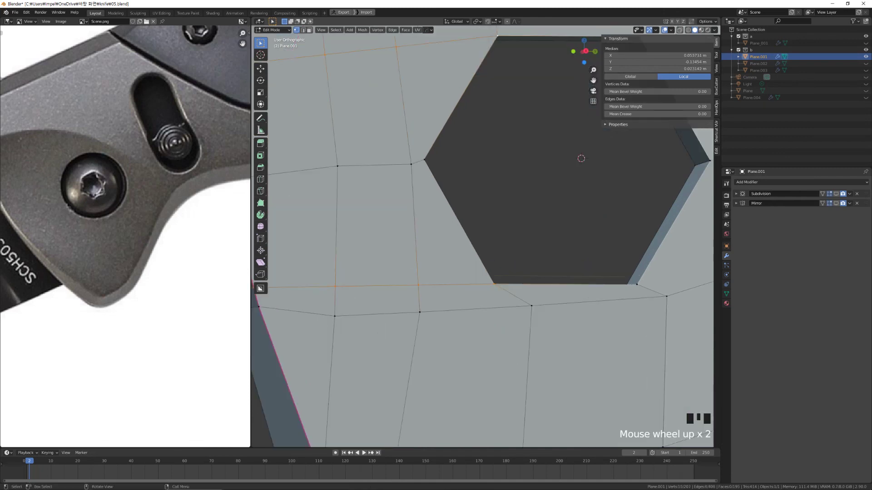
pyautogui.scroll(-6, 482, 236)
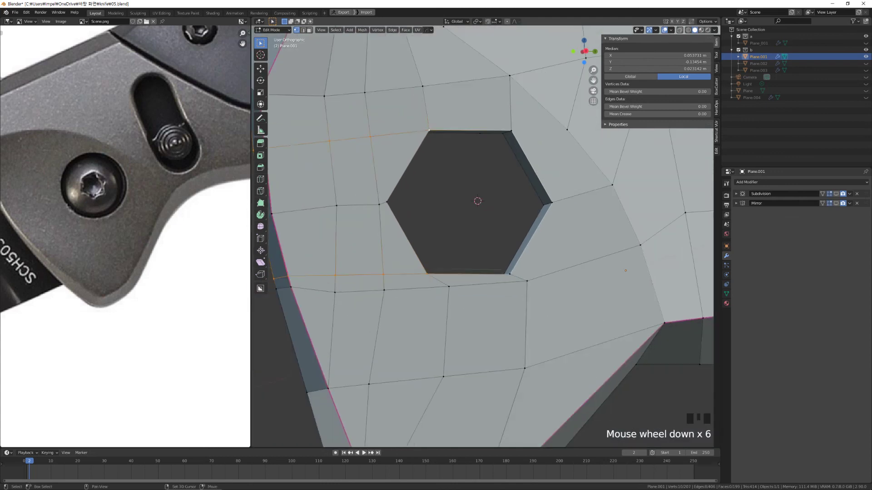
pyautogui.moveTo(482, 236); pyautogui.dragTo(409, 227, button='middle')
pyautogui.moveTo(524, 283); pyautogui.dragTo(511, 289, button='middle')
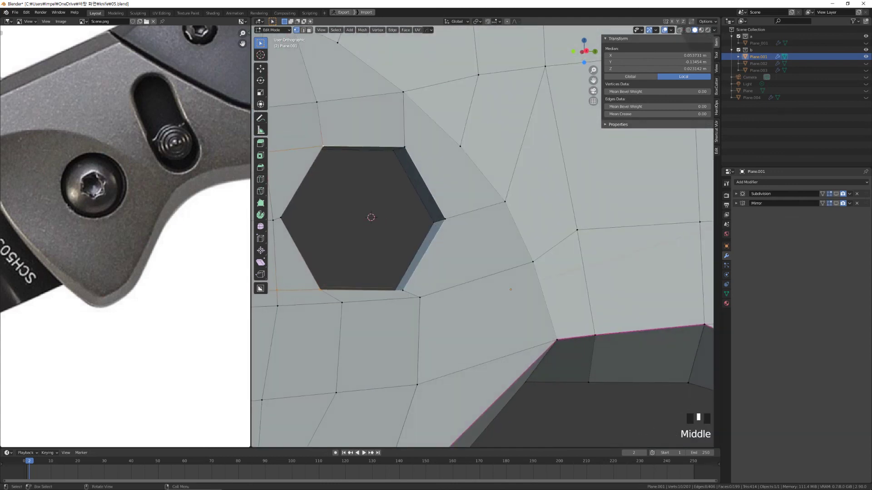
# Knife-cut an edge from the hexagon's right corner down across the face to the handle's creased lower outline
pyautogui.press('k')
pyautogui.click(445, 219)
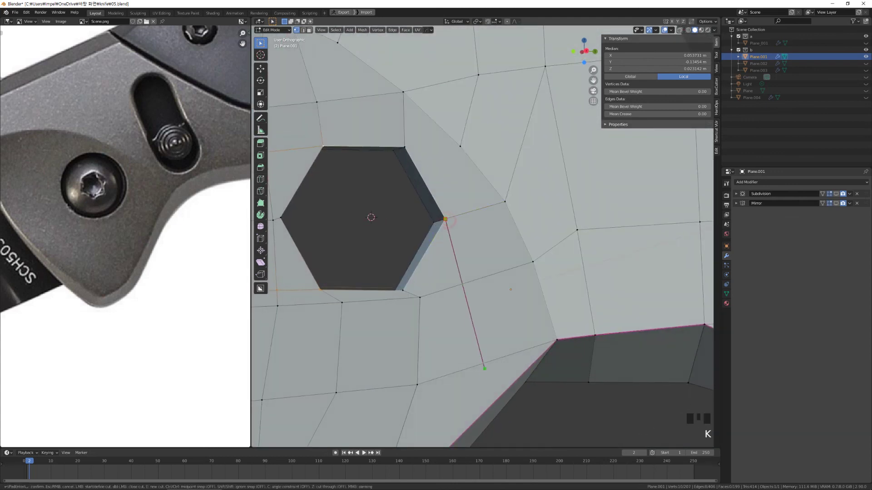
pyautogui.press('Return')
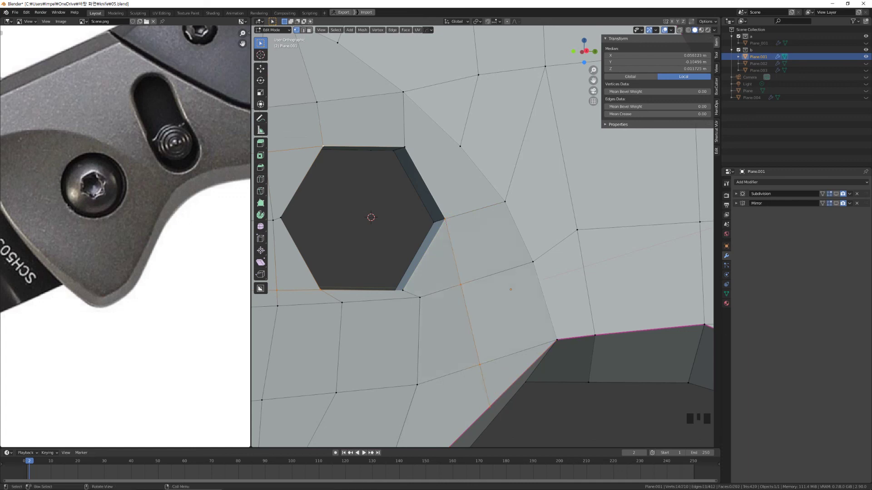
pyautogui.moveTo(510, 289); pyautogui.dragTo(544, 273, button='middle')
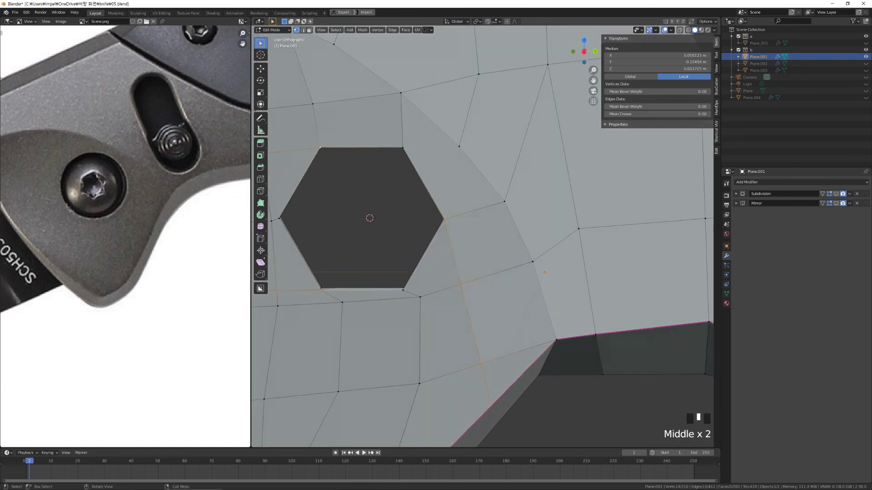
# Knife-cut a short edge from the middle of the hexagon's upper-right side to the nearest vertex on the curved face boundary
pyautogui.press('k')
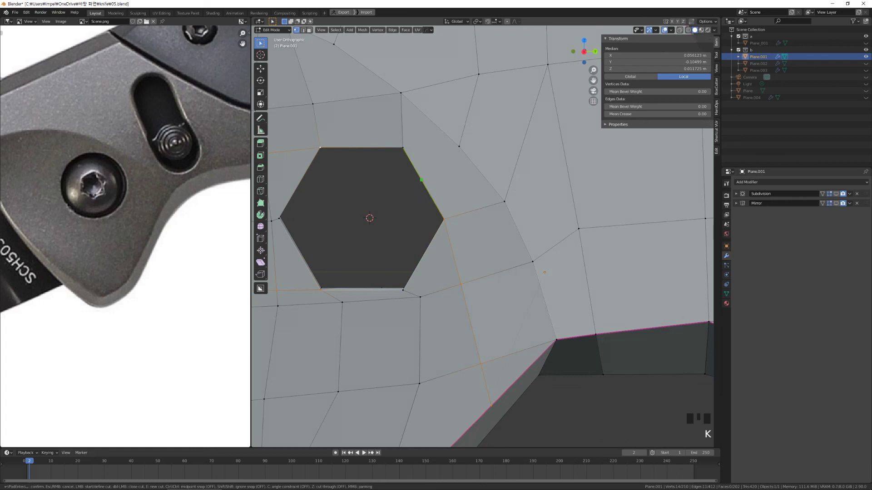
pyautogui.click(422, 180)
pyautogui.press('Return')
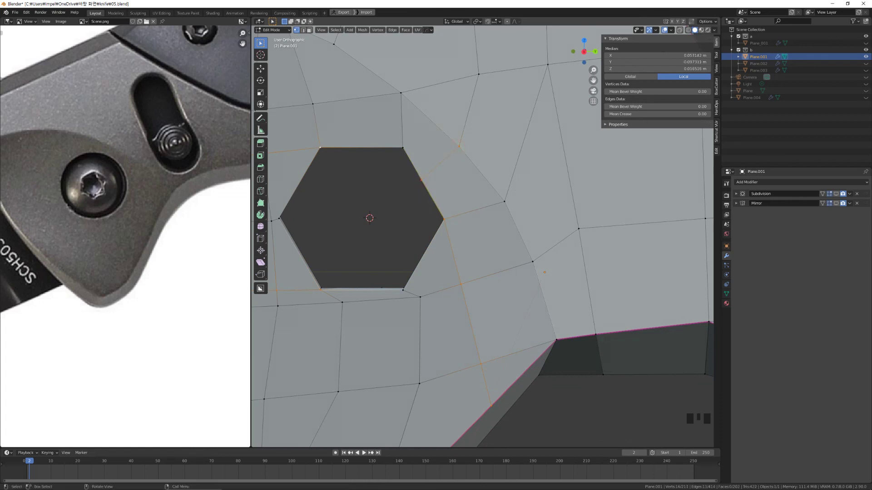
pyautogui.keyDown('shift'); pyautogui.moveTo(545, 272); pyautogui.dragTo(630, 284, button='middle'); pyautogui.keyUp('shift')
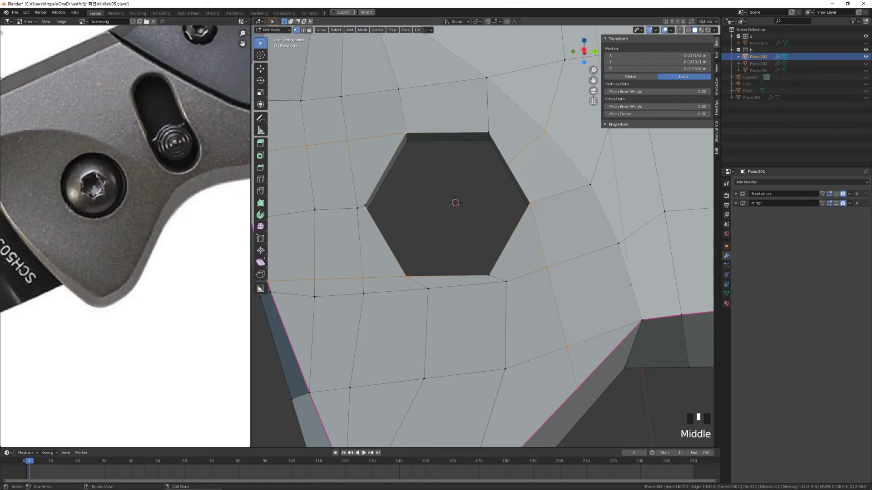
pyautogui.moveTo(630, 285); pyautogui.dragTo(615, 272, button='middle')
pyautogui.scroll(-5, 615, 272)
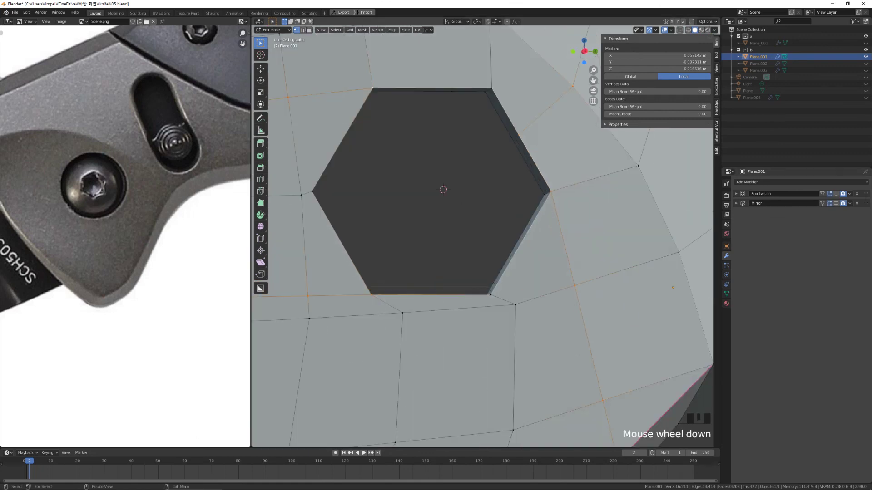
pyautogui.moveTo(615, 272); pyautogui.dragTo(599, 345, button='middle')
pyautogui.click(594, 418)
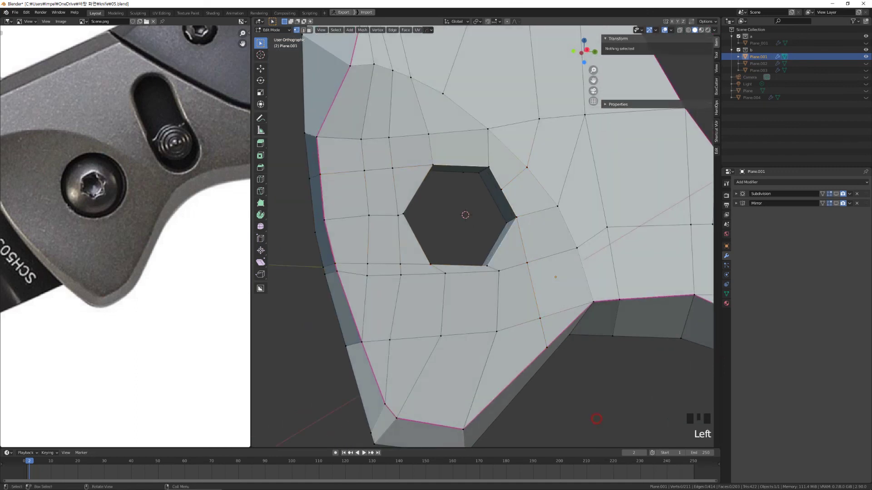
# Show the Subdivision modifier's result in the viewport to check the smoothed hexagonal hole
pyautogui.press('Tab')
pyautogui.press('Tab')
pyautogui.press('Tab')
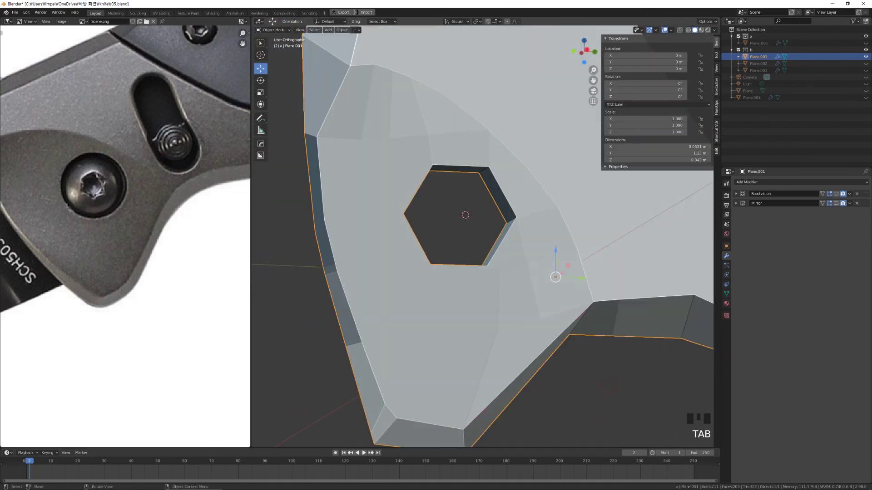
pyautogui.press('Tab')
pyautogui.press('2')
pyautogui.click(460, 165)
pyautogui.moveTo(465, 163); pyautogui.dragTo(472, 166, button='middle')
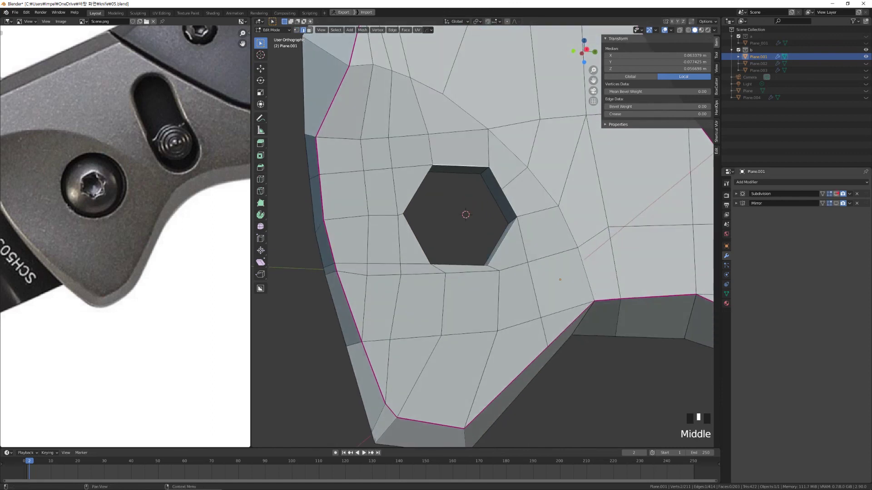
pyautogui.click(836, 194)
pyautogui.moveTo(577, 237); pyautogui.dragTo(550, 261, button='middle')
pyautogui.moveTo(608, 231); pyautogui.dragTo(636, 243, button='middle')
# Examine the subdivided hexagonal hole's rim and lower-left corner in Object Mode and Edit Mode
pyautogui.press('Tab')
pyautogui.scroll(2, 636, 243)
pyautogui.press('Tab')
pyautogui.press('1')
pyautogui.click(427, 263)
pyautogui.moveTo(427, 263); pyautogui.dragTo(416, 266, button='middle')
pyautogui.press('Tab')
pyautogui.press('Tab')
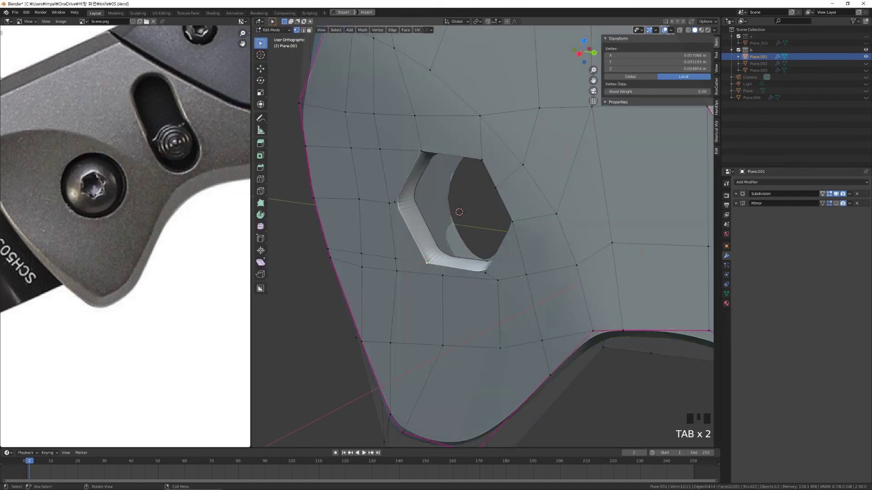
# Hide the viewport subdivision and select the wall edge running through the hexagonal hole at its left corner
pyautogui.click(303, 29)
pyautogui.press('Tab')
pyautogui.press('Tab')
pyautogui.click(436, 260)
pyautogui.moveTo(435, 259); pyautogui.dragTo(414, 213, button='middle')
pyautogui.click(412, 212)
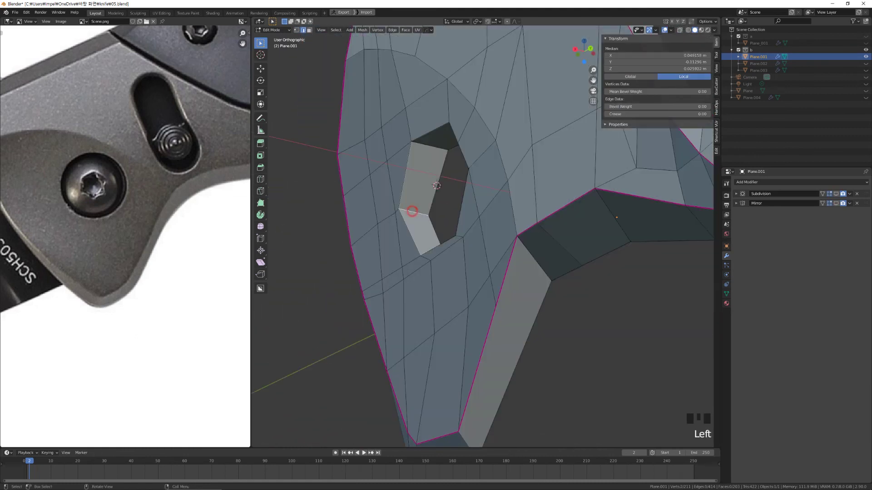